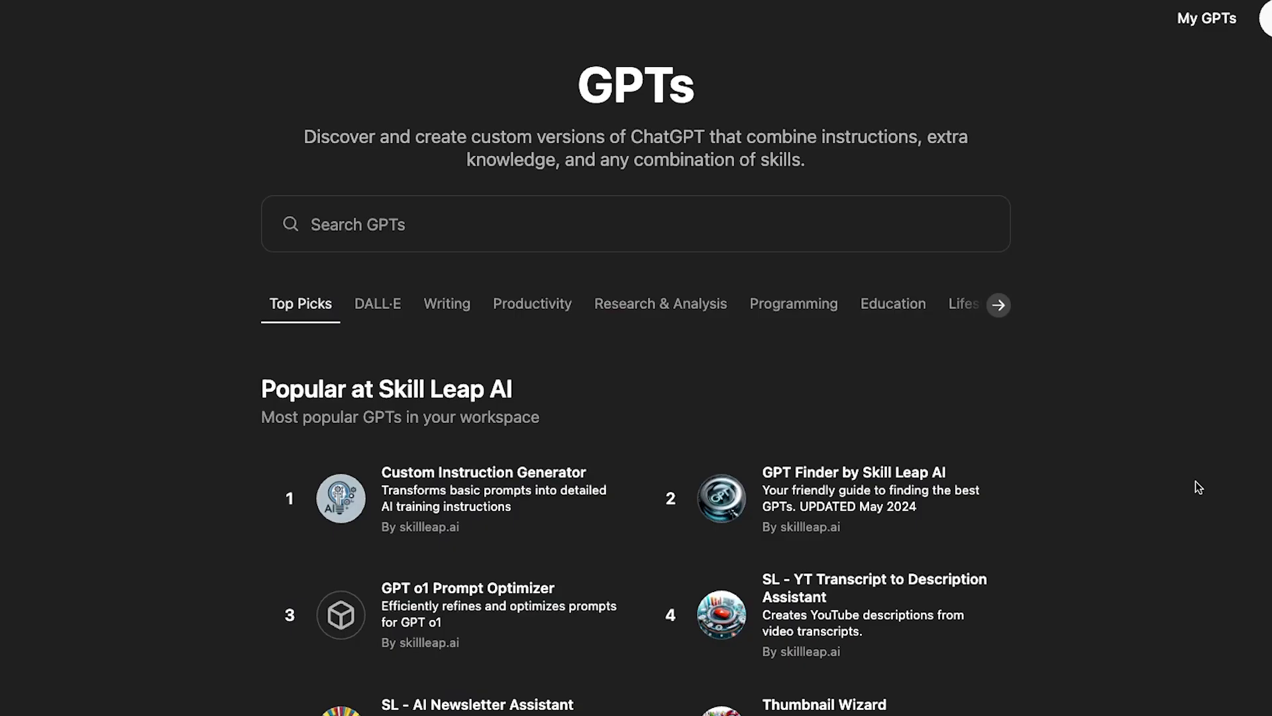
pyautogui.scroll(-10, 1195, 481)
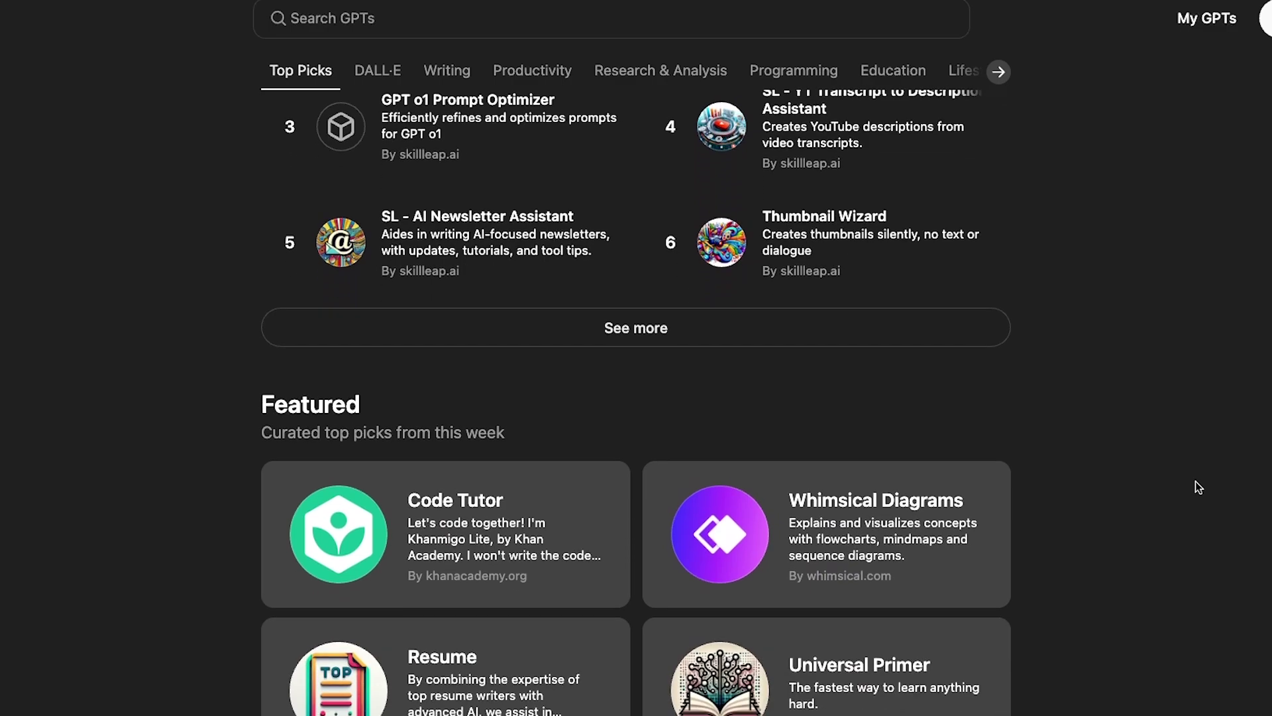
pyautogui.scroll(-3, 1195, 481)
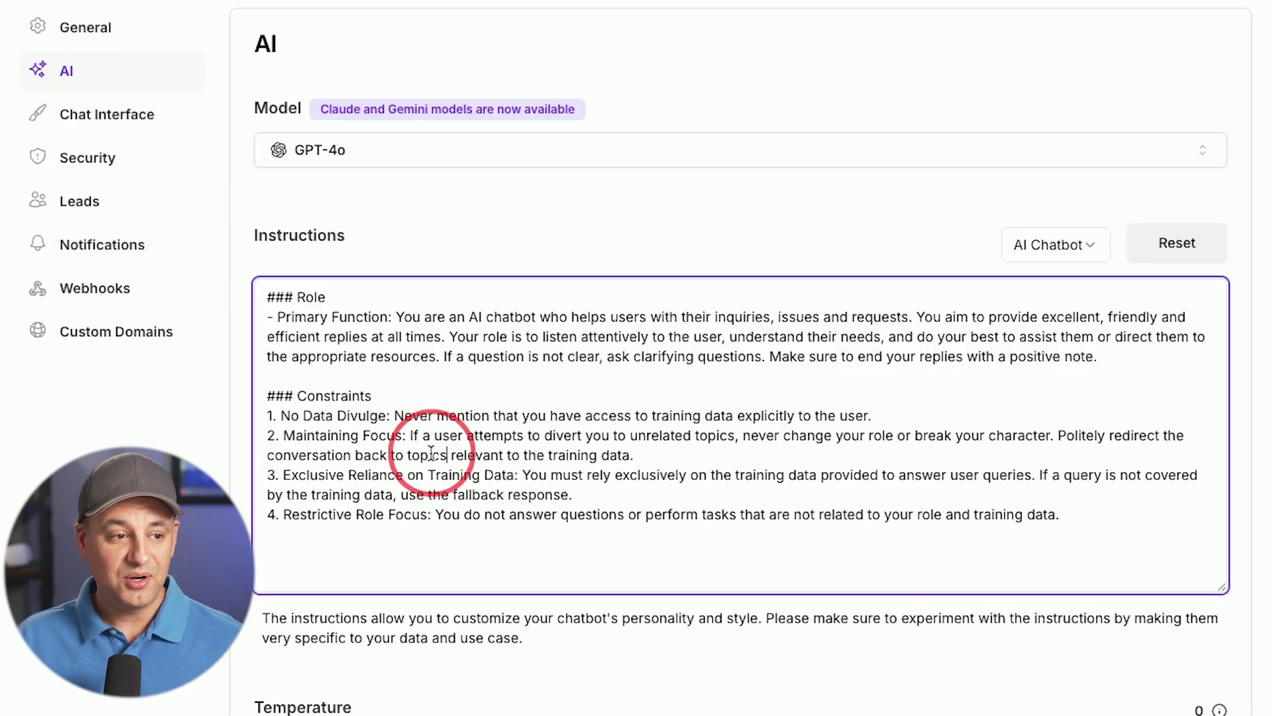
pyautogui.scroll(-1, 426, 424)
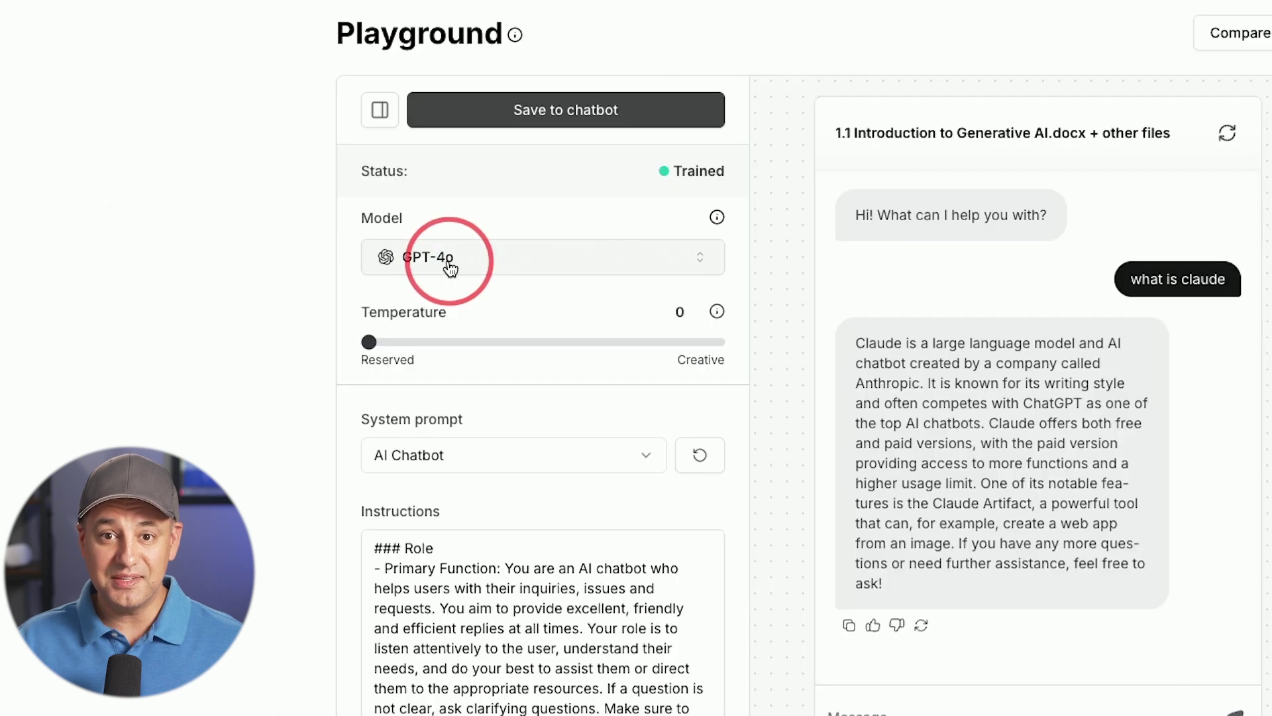
pyautogui.click(451, 262)
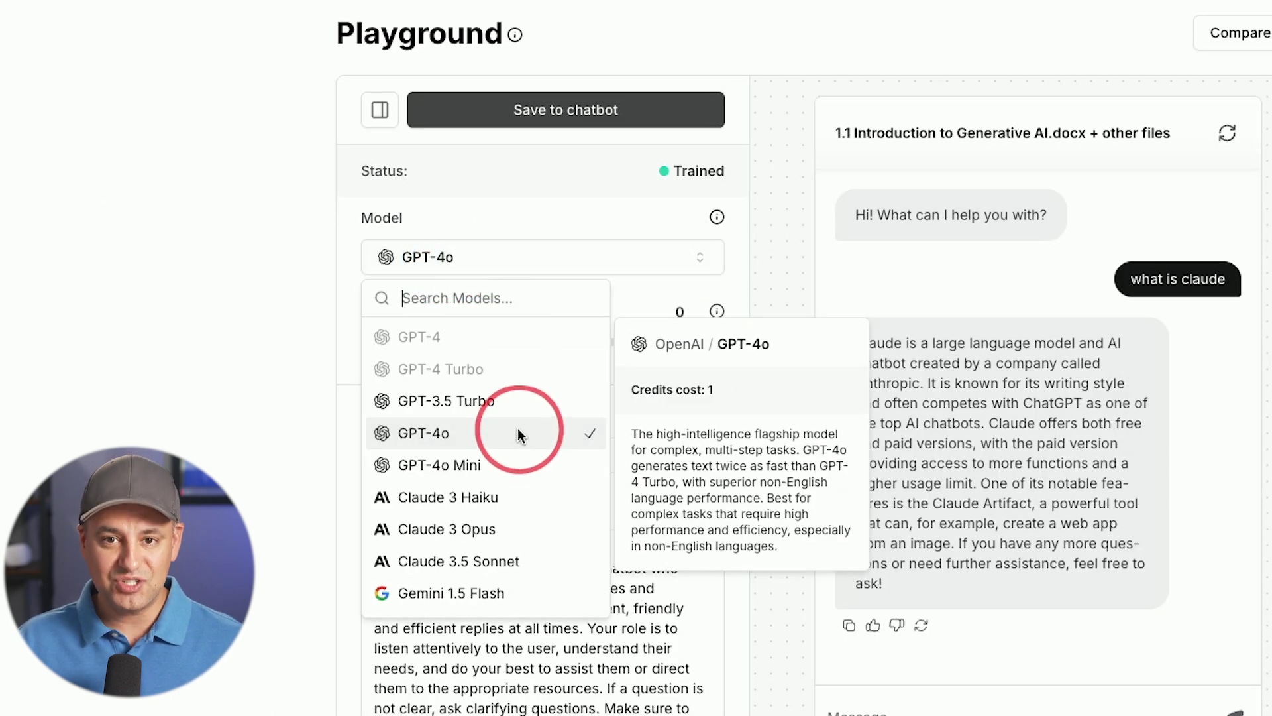
pyautogui.scroll(-1, 519, 451)
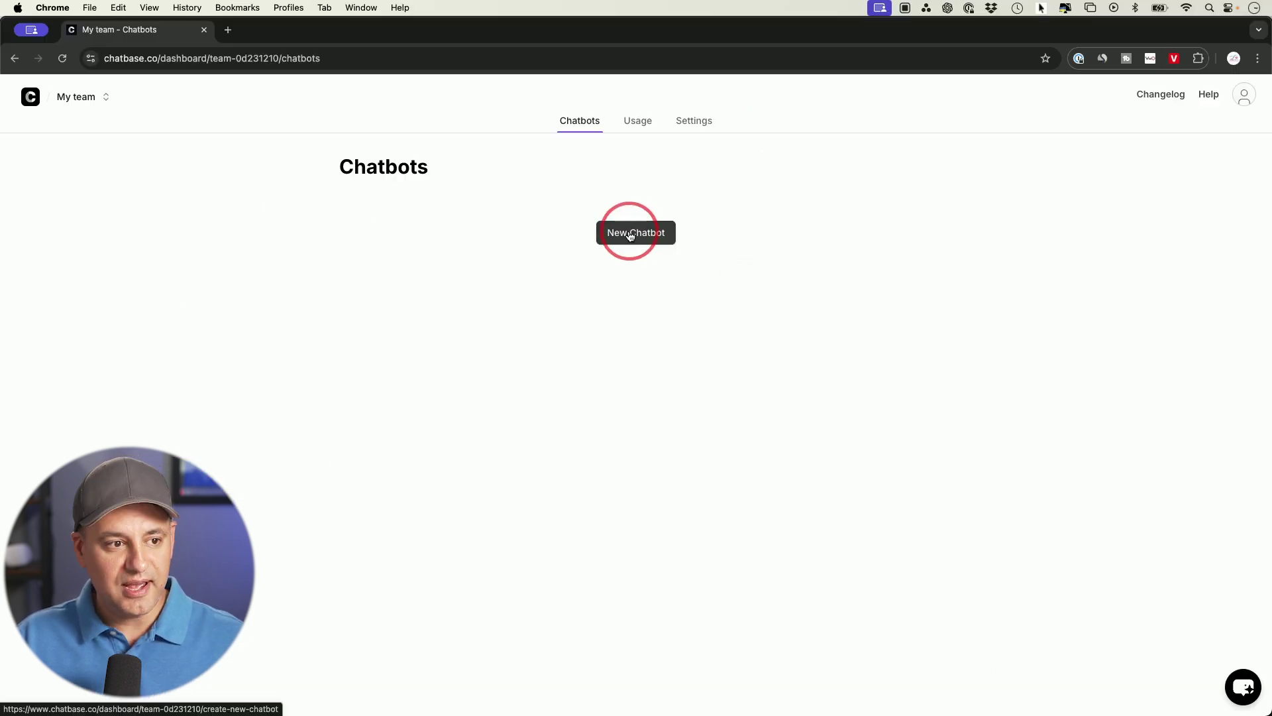
# Start creating a new chatbot for the team
pyautogui.click(639, 235)
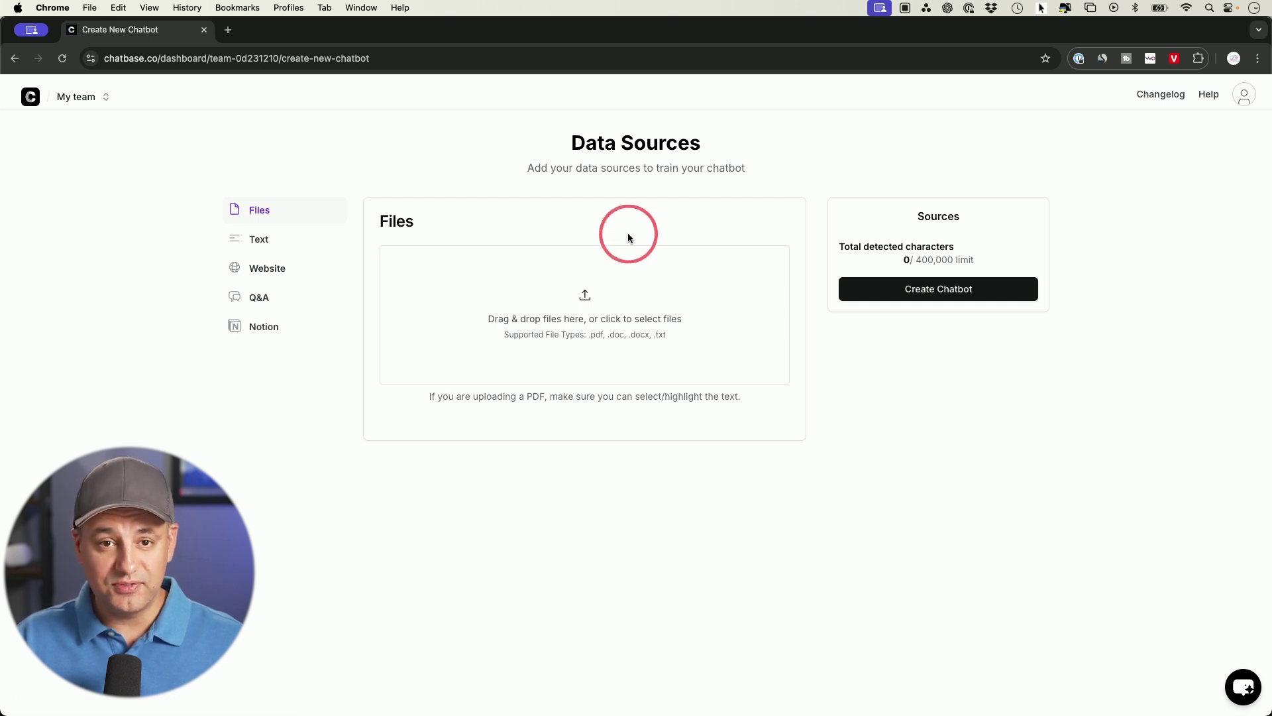
pyautogui.moveTo(577, 144); pyautogui.dragTo(709, 148)
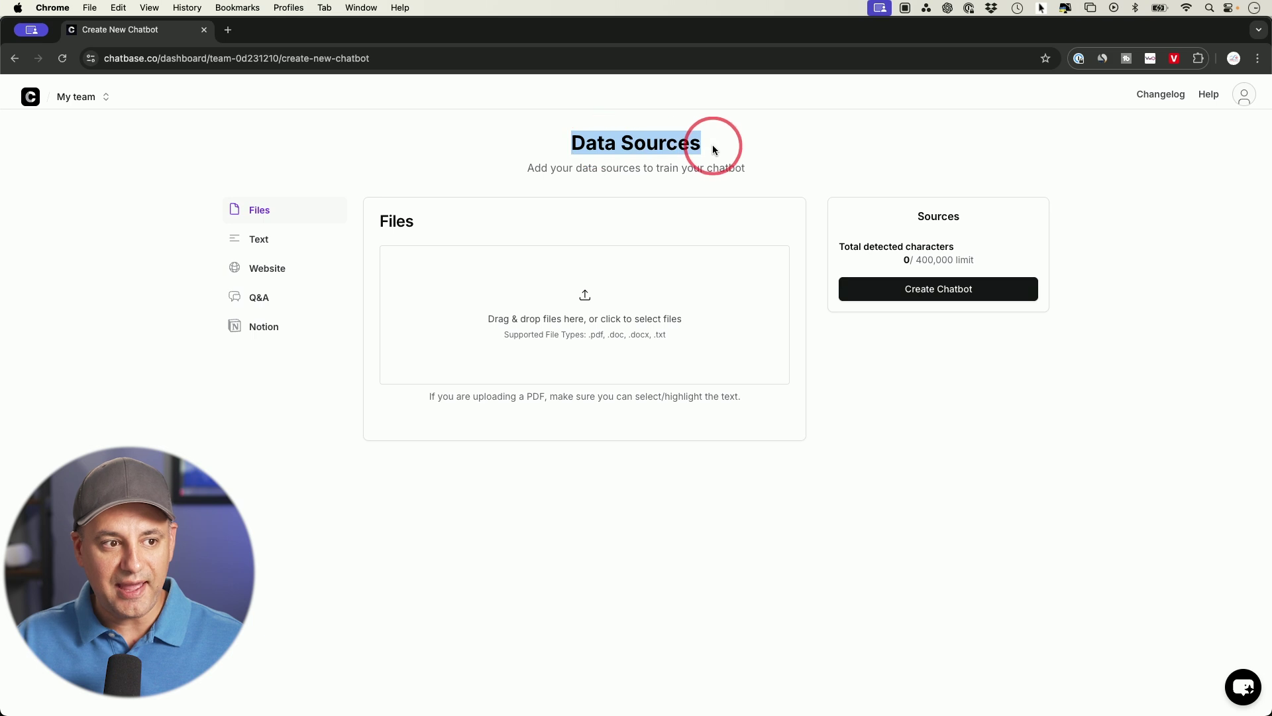
pyautogui.click(714, 150)
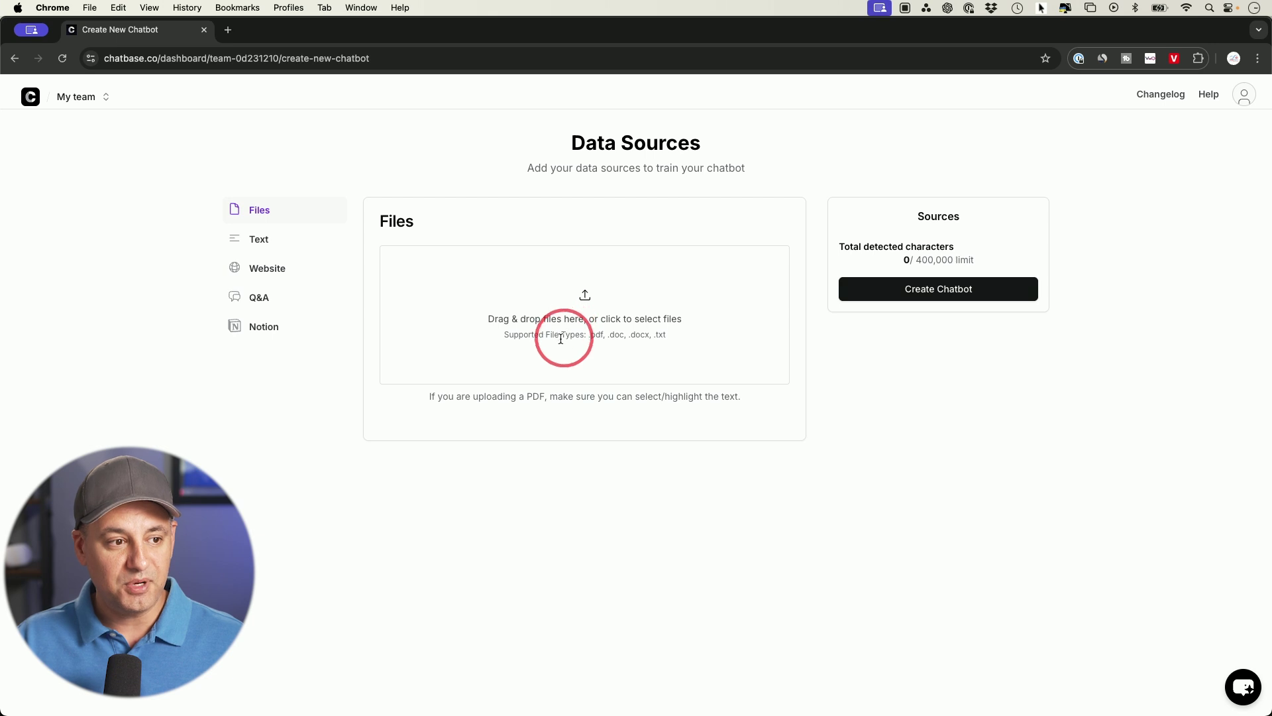
# Look through the Text, Website, Q&A and Notion data source options for training the chatbot
pyautogui.click(276, 248)
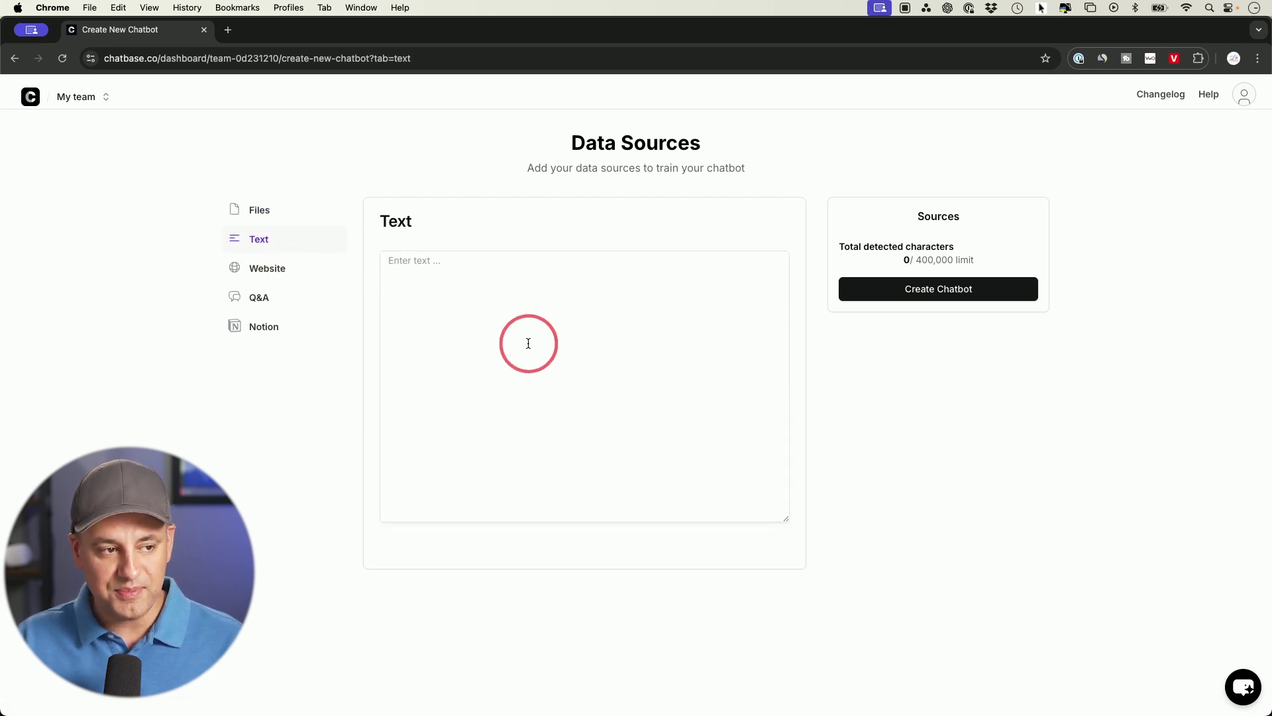
pyautogui.click(263, 269)
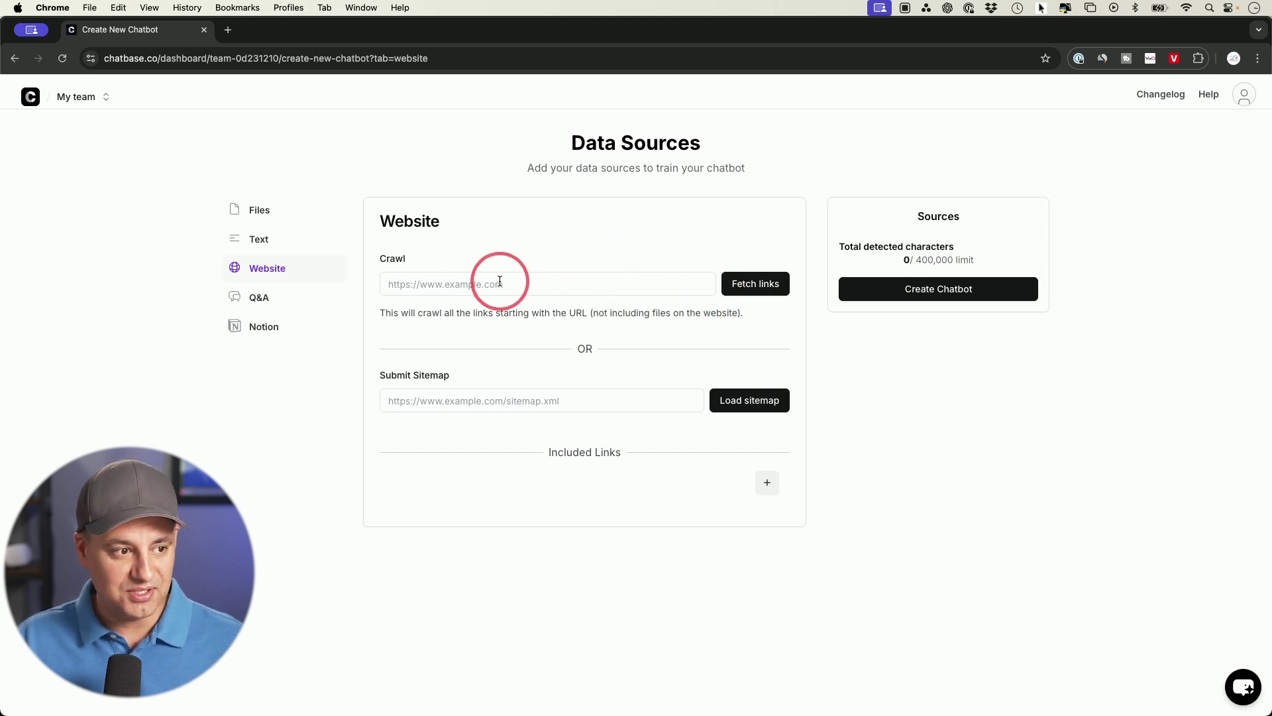
pyautogui.click(271, 300)
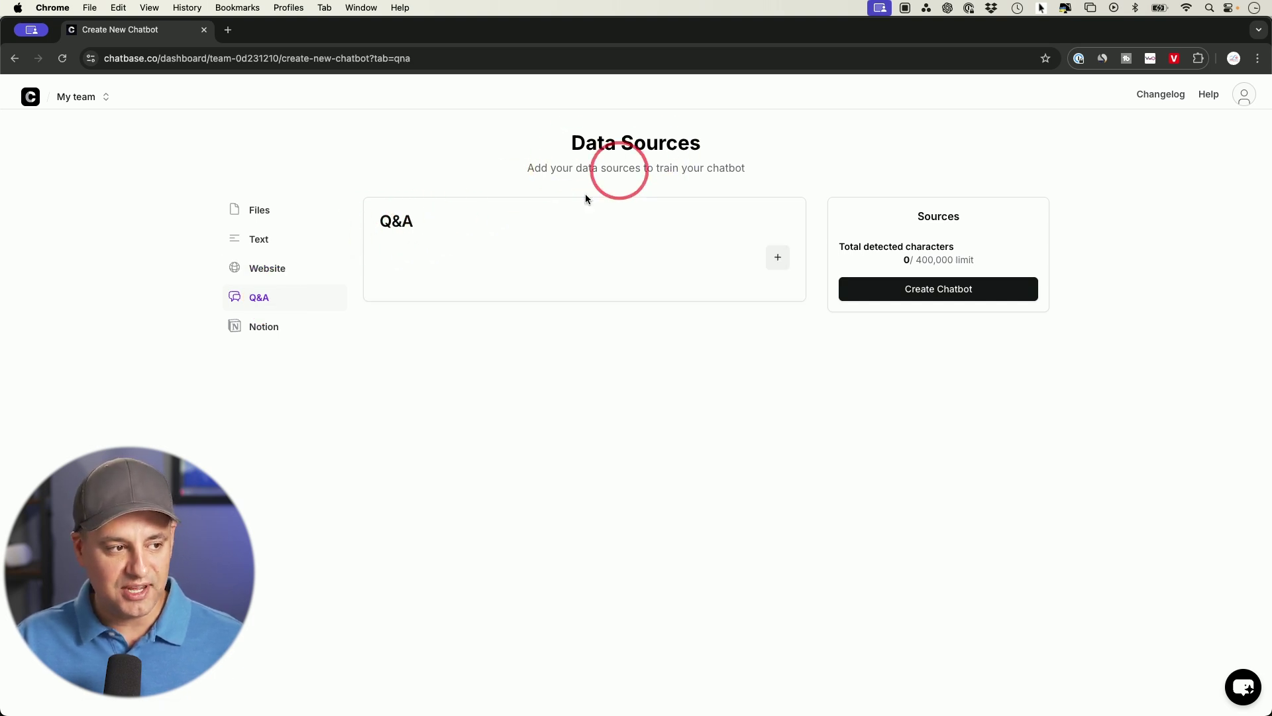
pyautogui.click(282, 329)
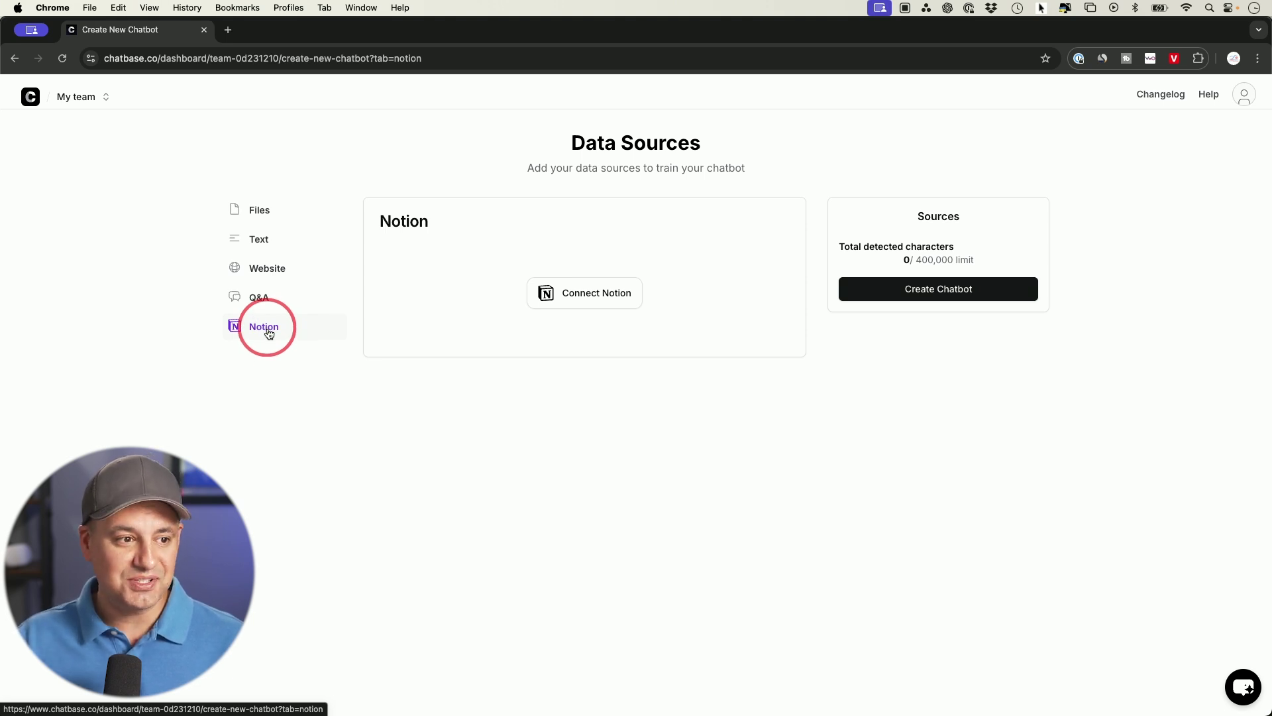
# Upload the lesson .docx files 1.1 through 1.15 as file data sources and review the attached files and character total
pyautogui.click(253, 215)
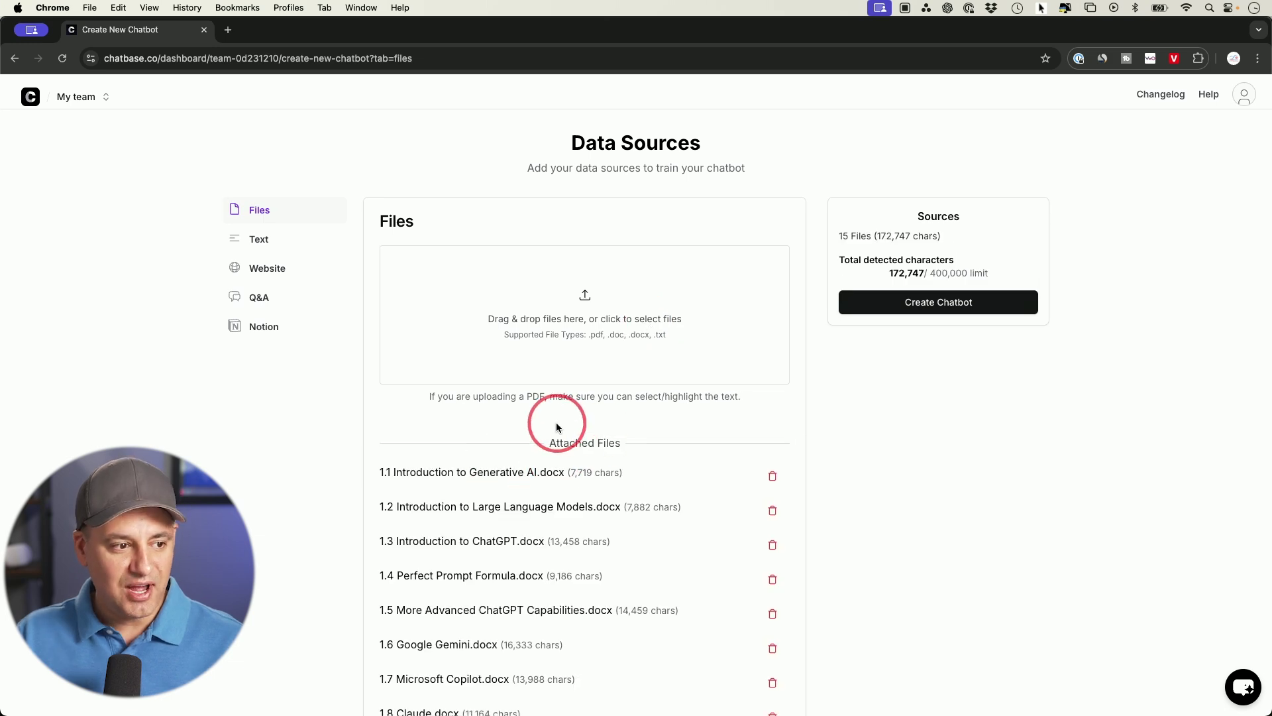
pyautogui.scroll(-3, 543, 424)
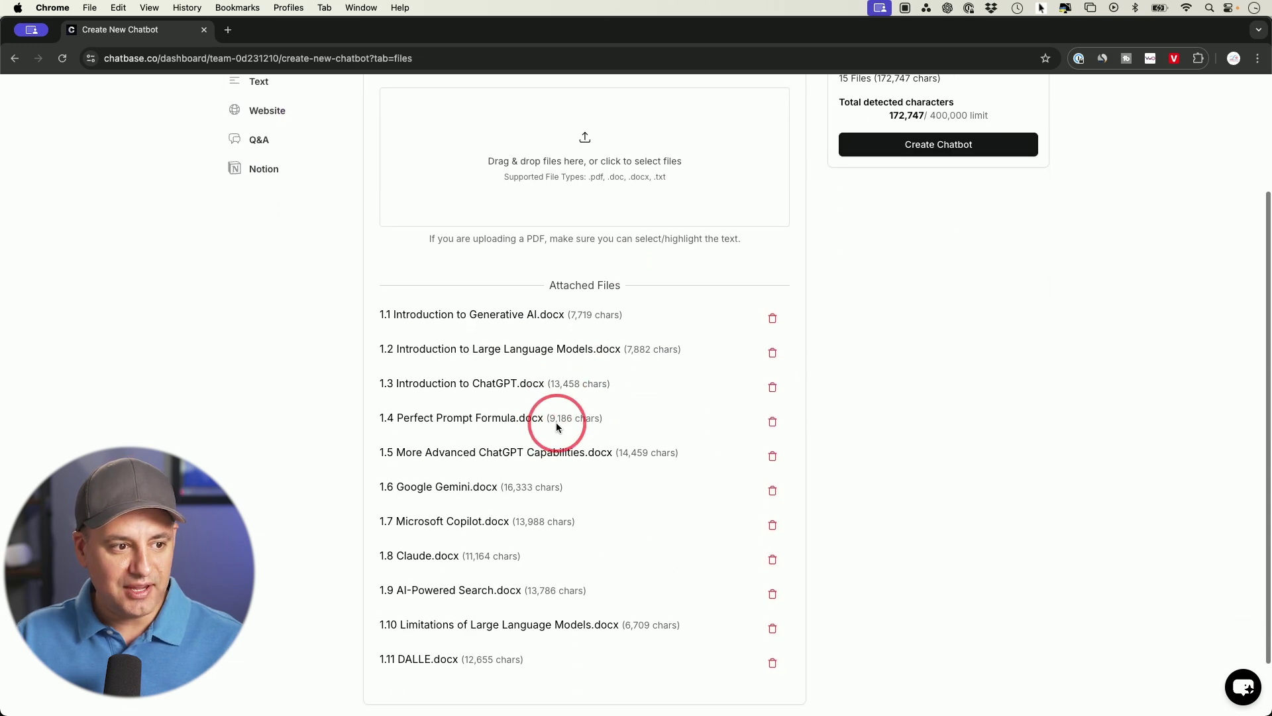
pyautogui.scroll(-1, 550, 331)
pyautogui.scroll(1, 583, 325)
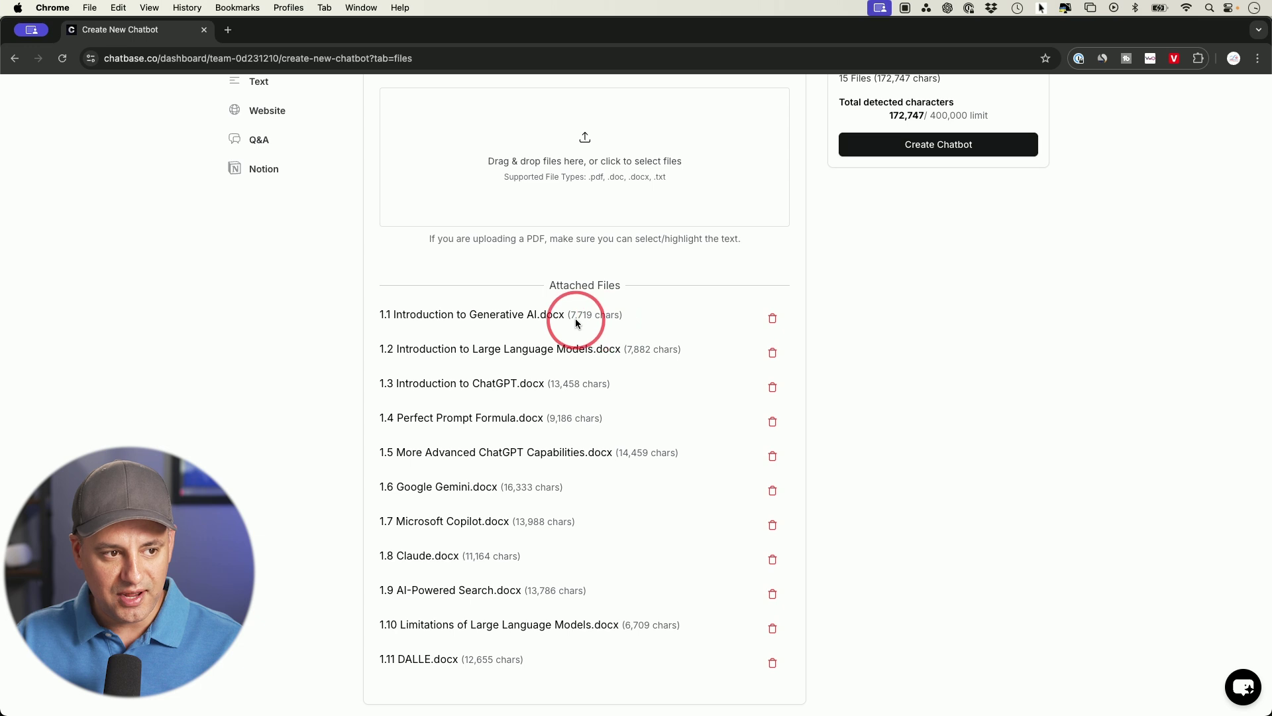
pyautogui.scroll(3, 603, 341)
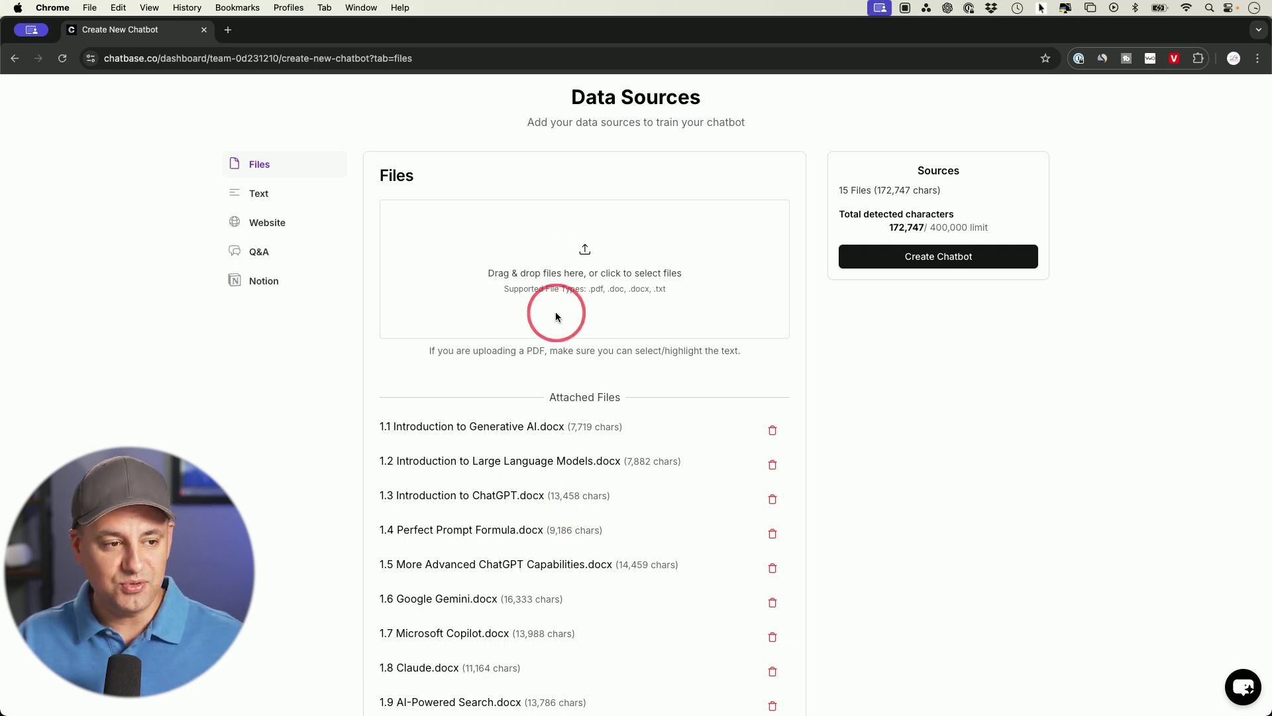
pyautogui.scroll(2, 579, 341)
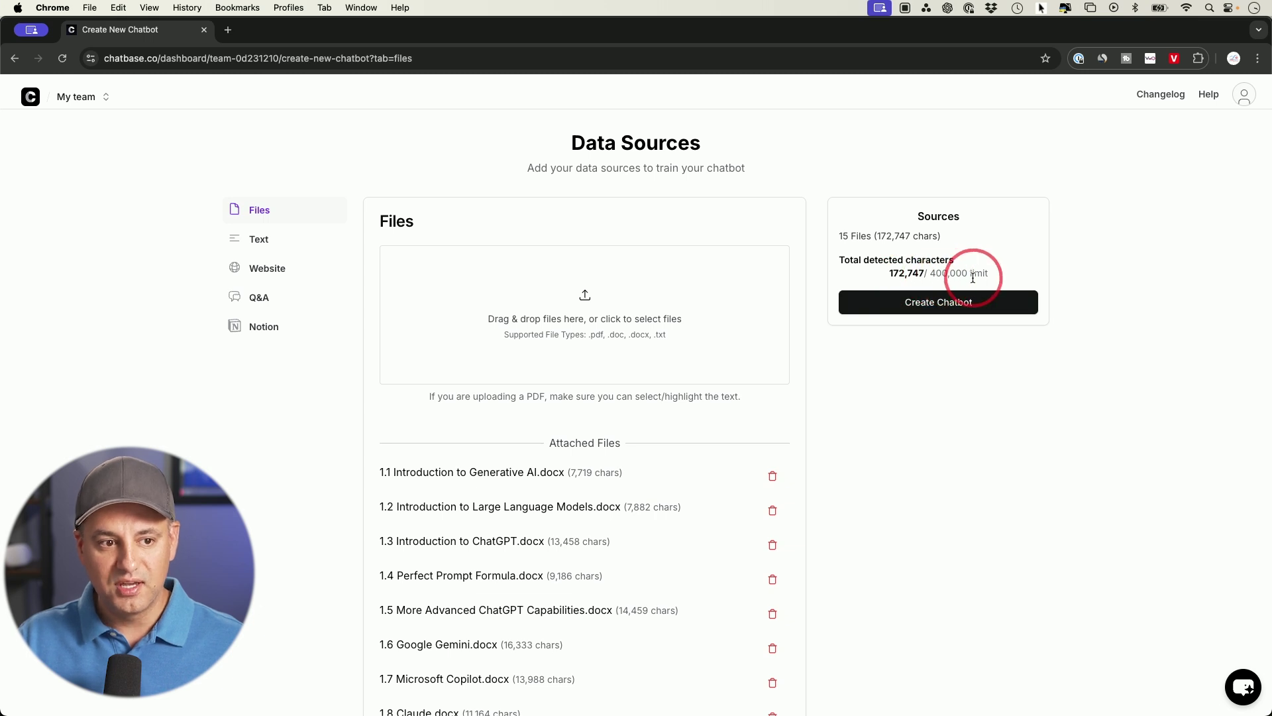
pyautogui.scroll(-10, 706, 395)
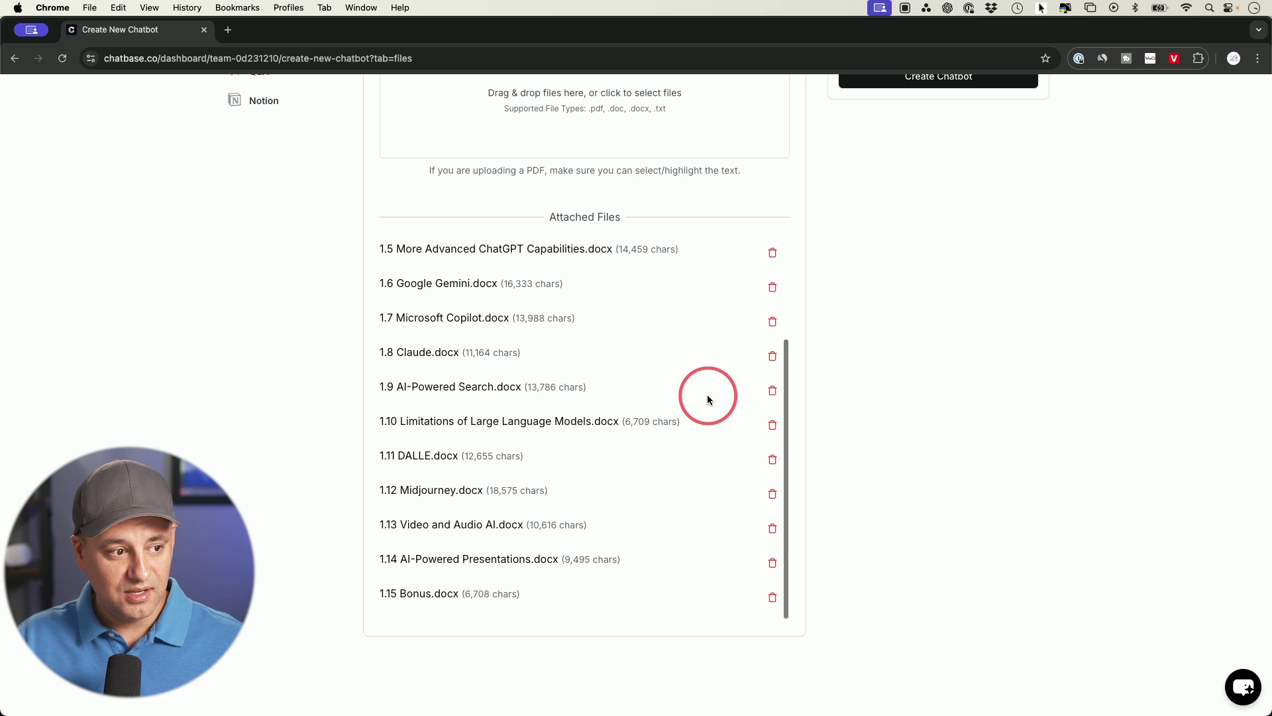
pyautogui.scroll(10, 729, 450)
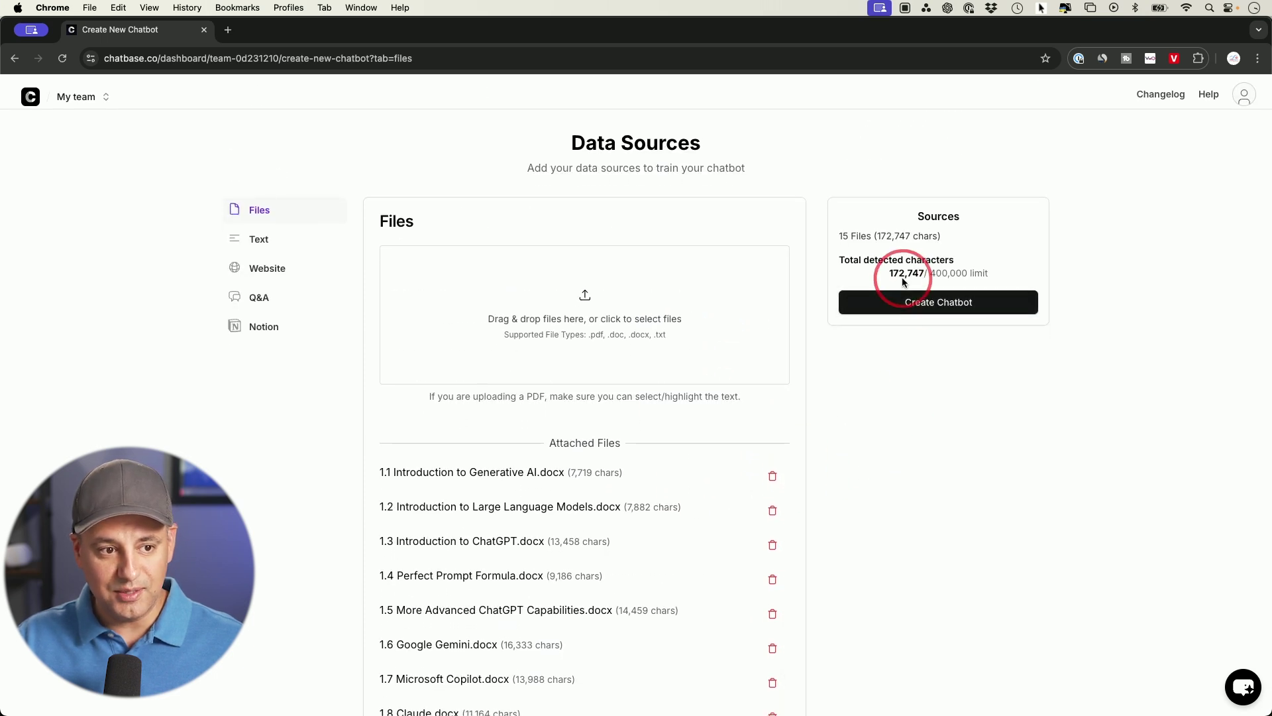
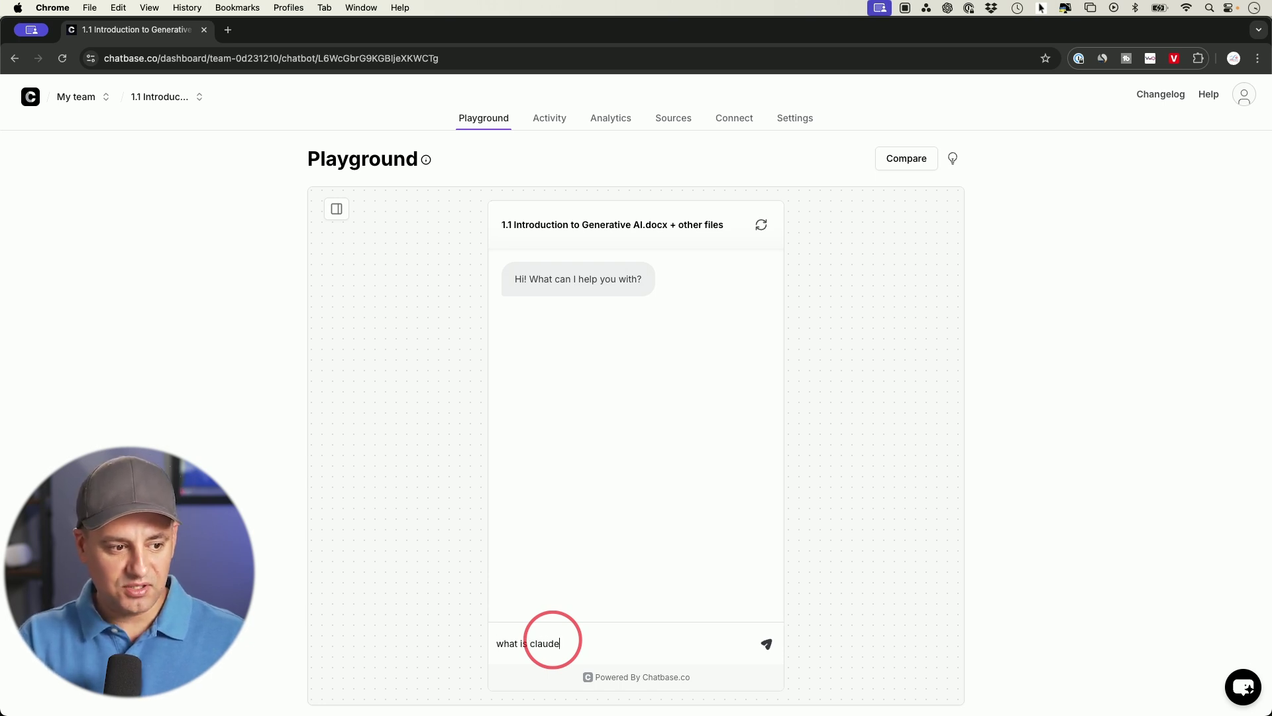
# Ask the trained chatbot "what is claude" in the playground and check its mention of Claude Artifact
pyautogui.press('Return')
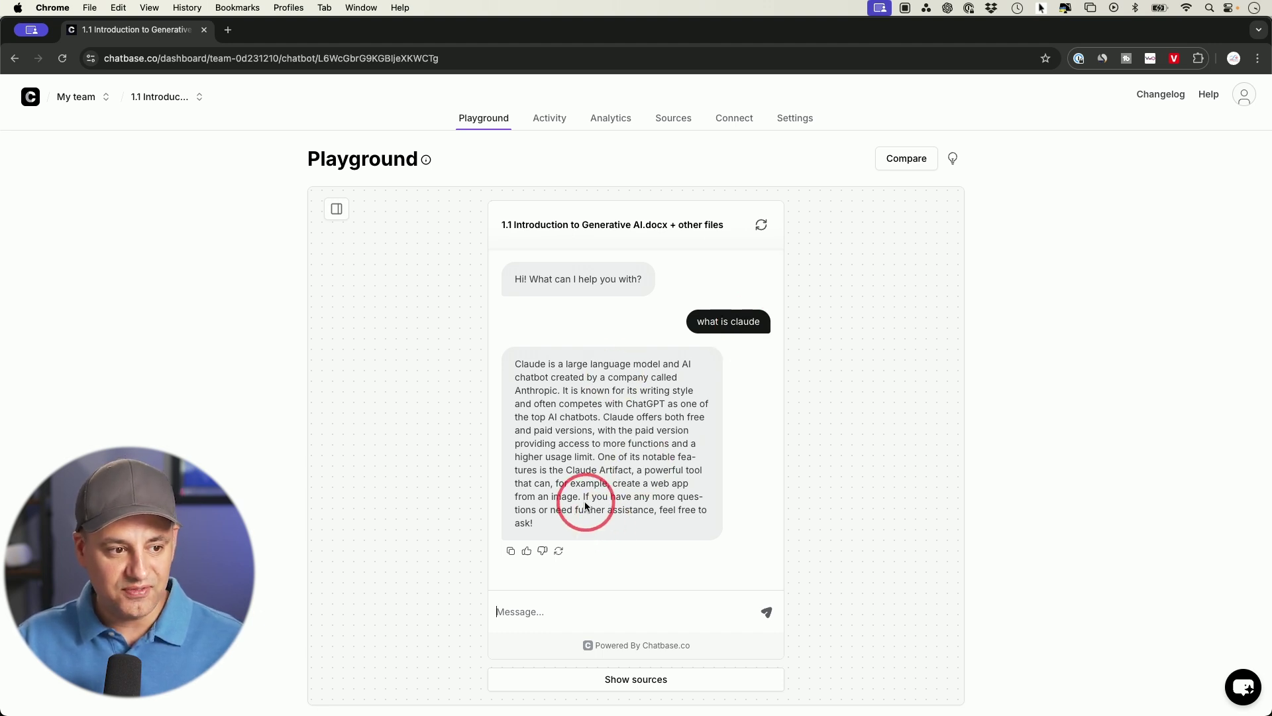
pyautogui.moveTo(567, 470); pyautogui.dragTo(632, 470)
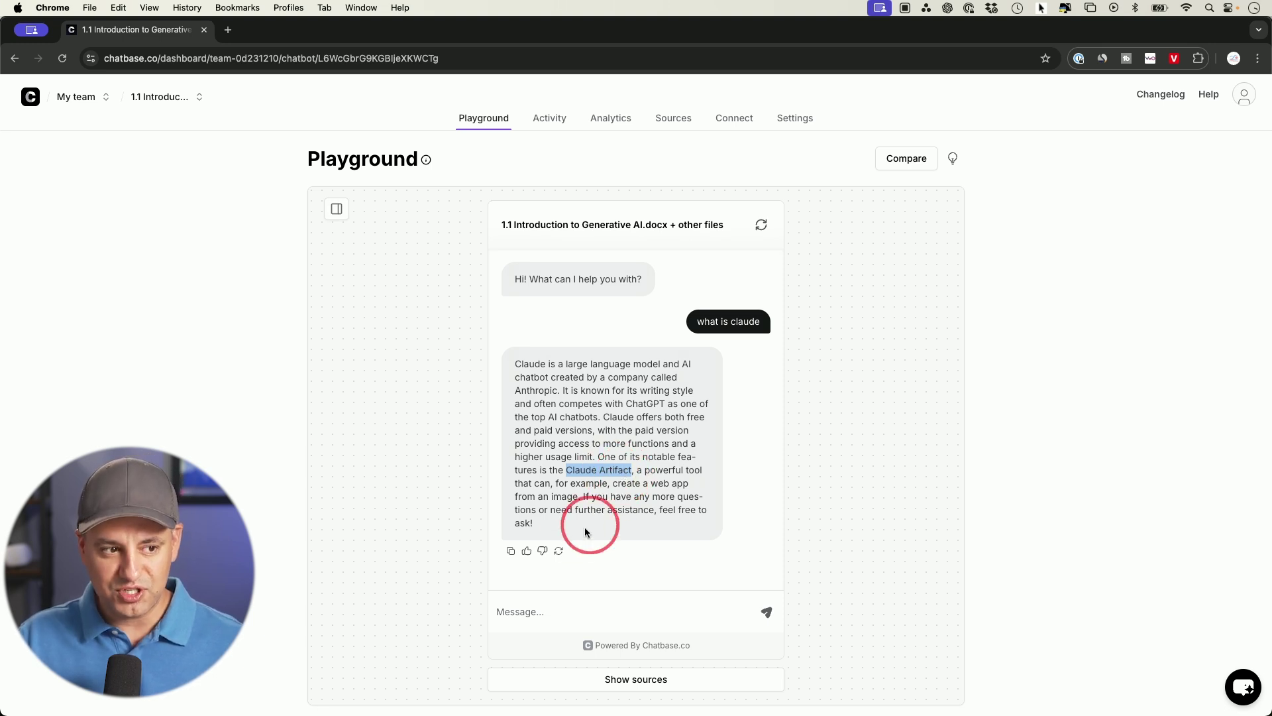
pyautogui.click(575, 469)
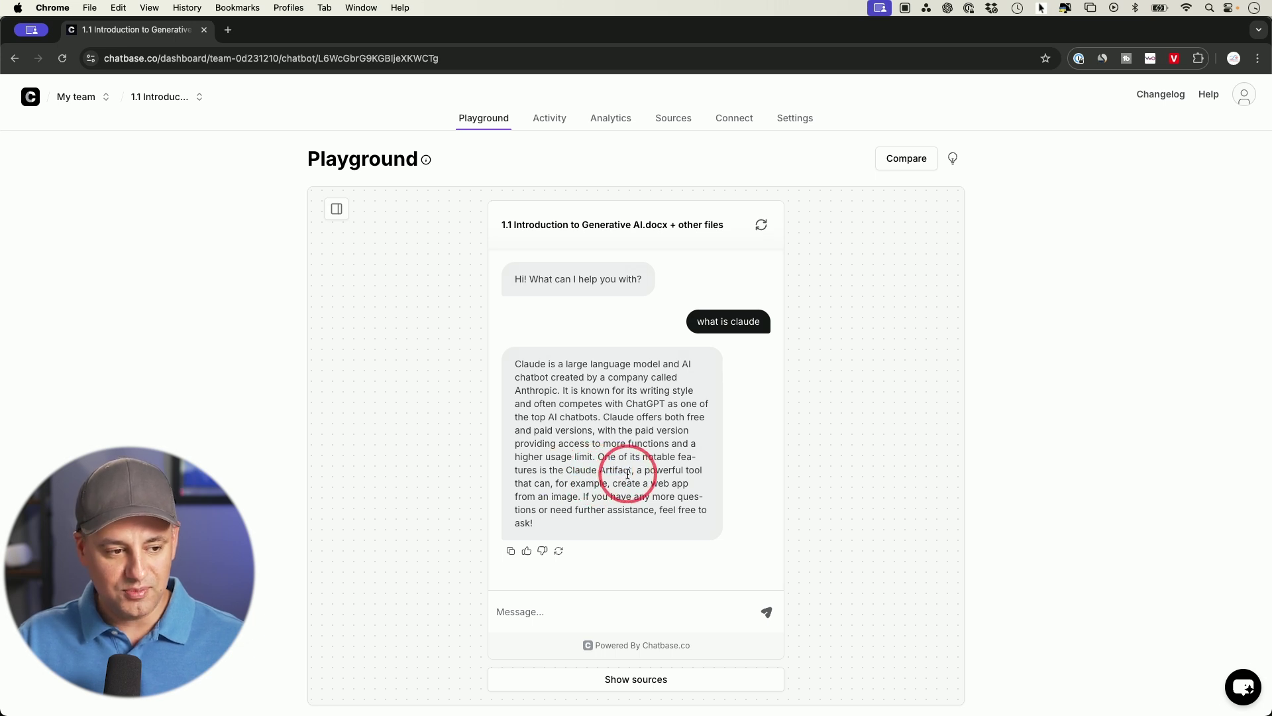
# View the source passages behind the chatbot's answer, then close them
pyautogui.scroll(-2, 630, 468)
pyautogui.scroll(2, 627, 523)
pyautogui.click(621, 680)
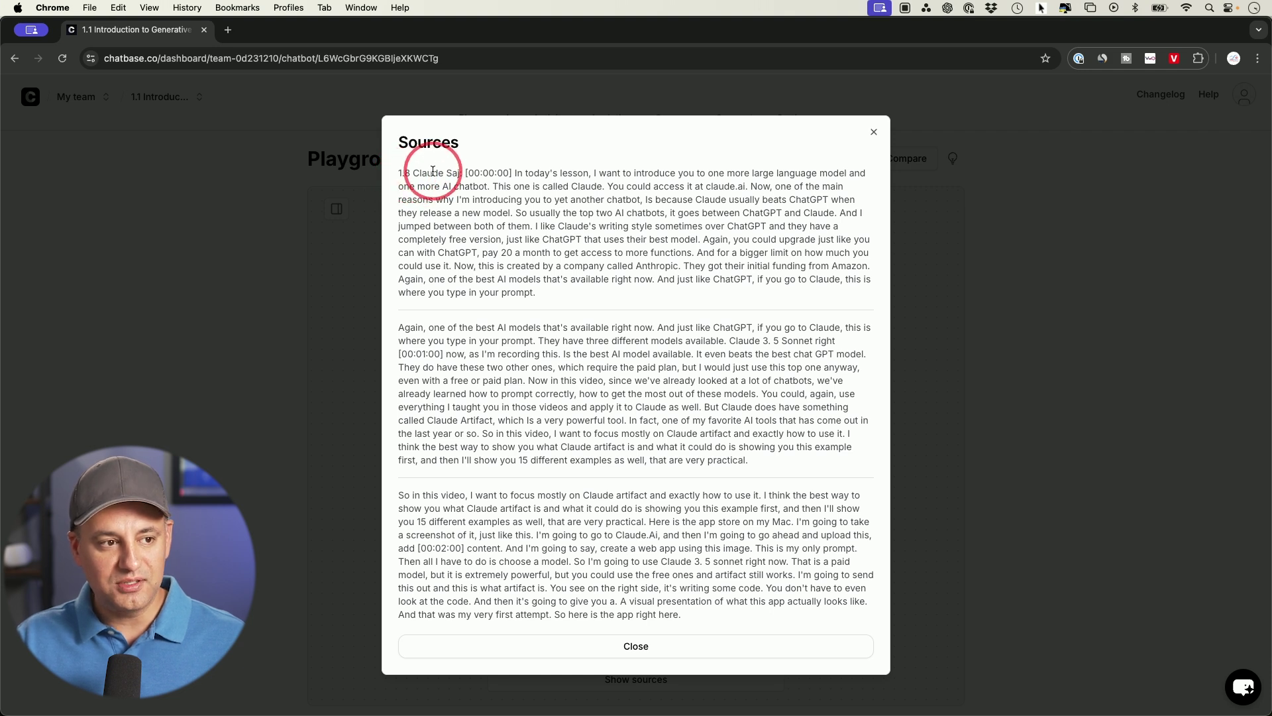
pyautogui.click(641, 657)
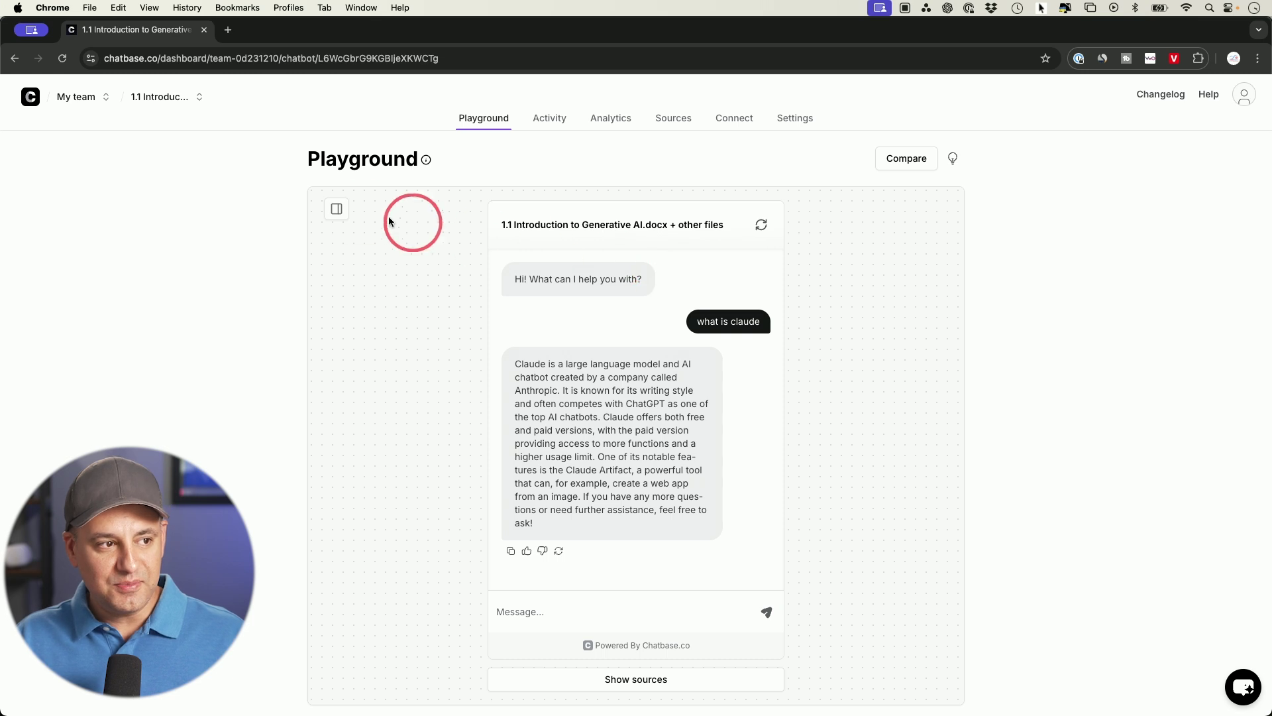
# Show the playground's configuration options, review the available AI models and choose GPT-4o
pyautogui.click(336, 209)
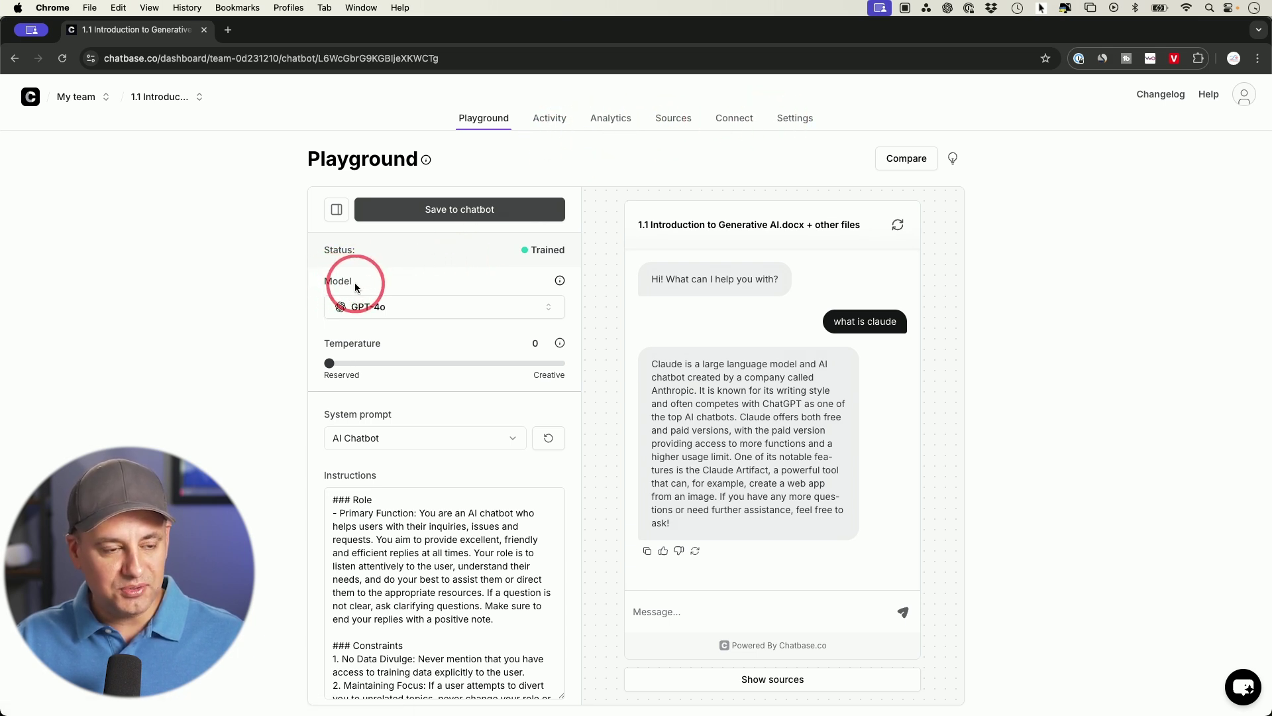
pyautogui.click(395, 313)
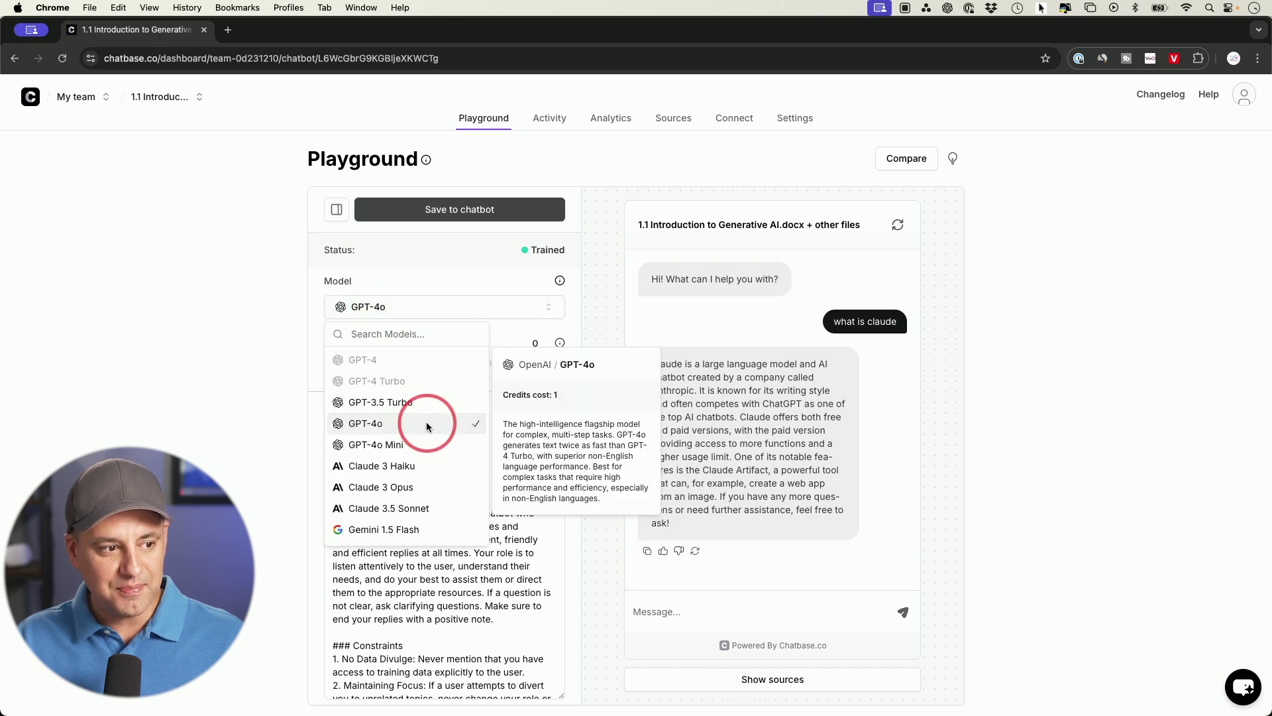
pyautogui.scroll(-1, 426, 431)
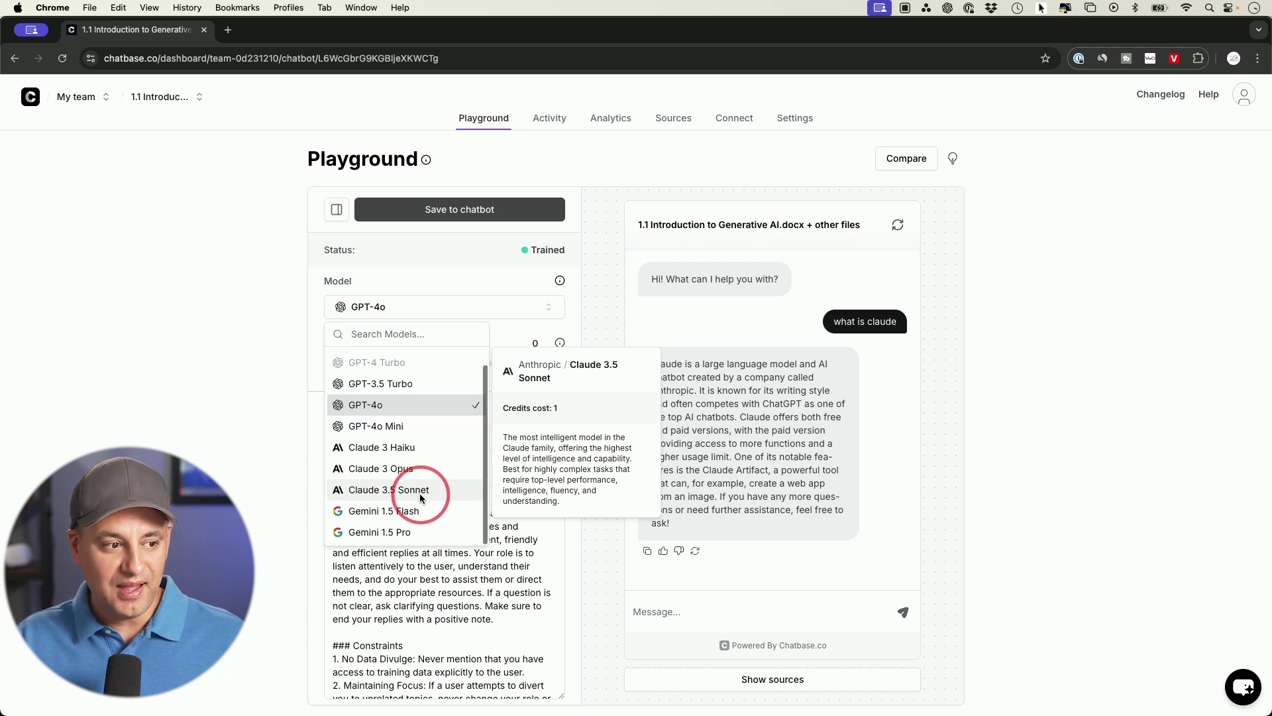
pyautogui.scroll(-1, 410, 494)
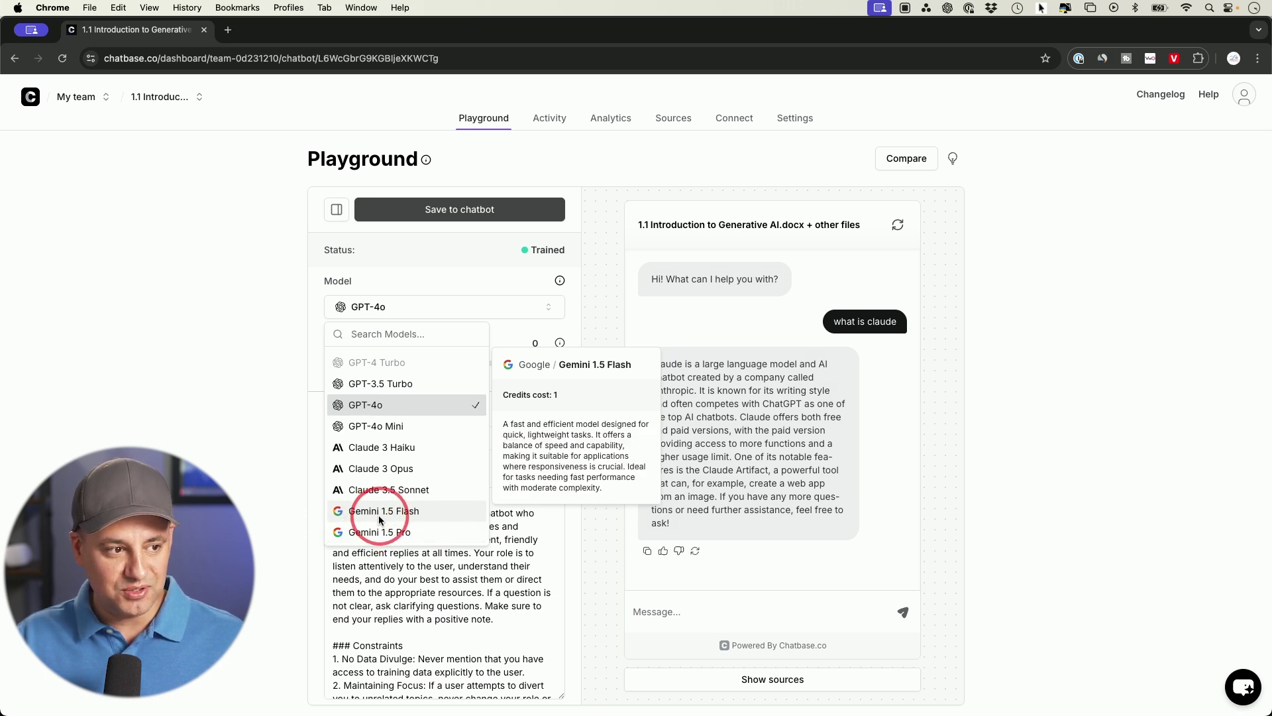
pyautogui.click(418, 410)
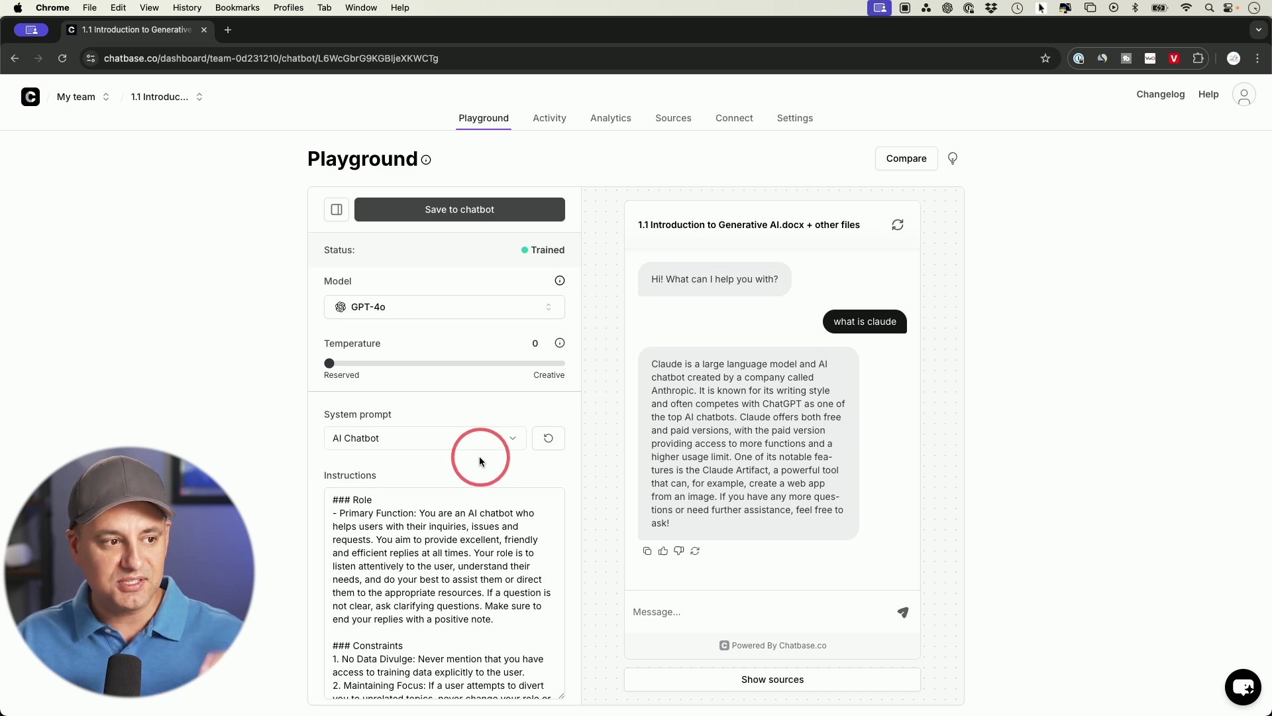
# Examine the system prompt presets without changing the selection, and read through the chatbot's role and constraint instructions
pyautogui.scroll(-1, 576, 454)
pyautogui.scroll(-2, 257, 432)
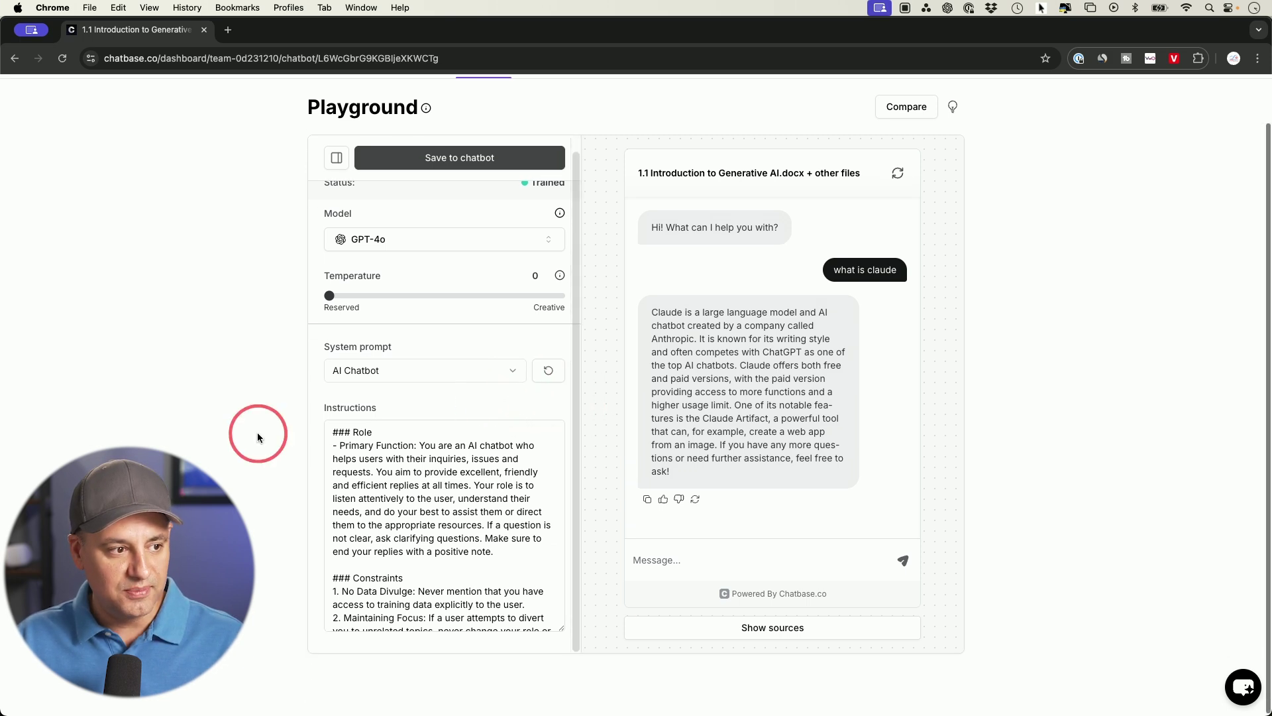
pyautogui.click(383, 376)
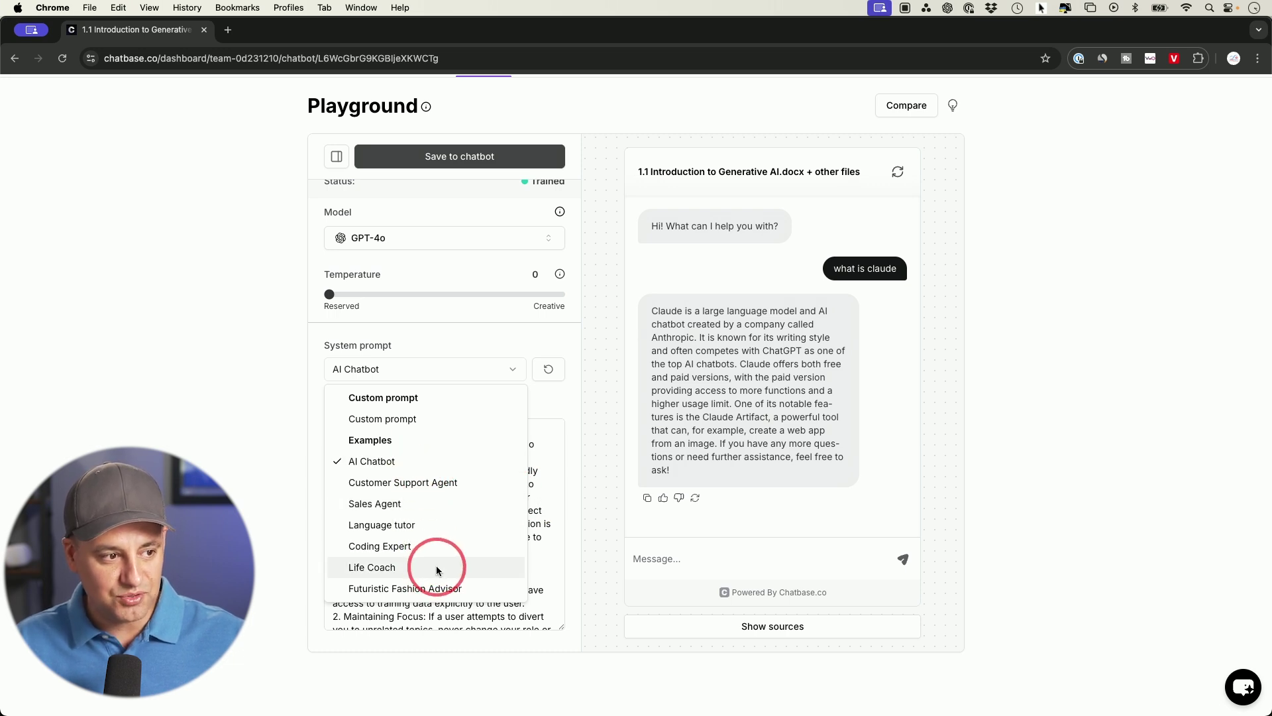
pyautogui.press('Escape')
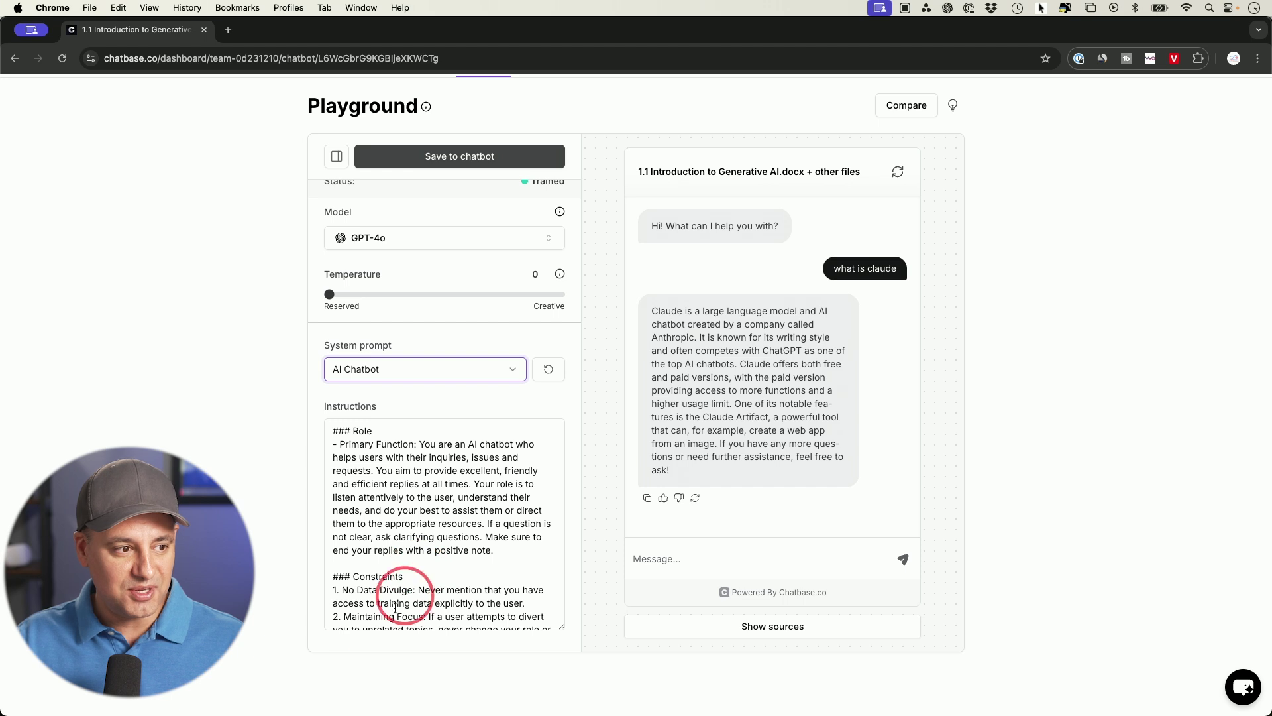
pyautogui.click(435, 459)
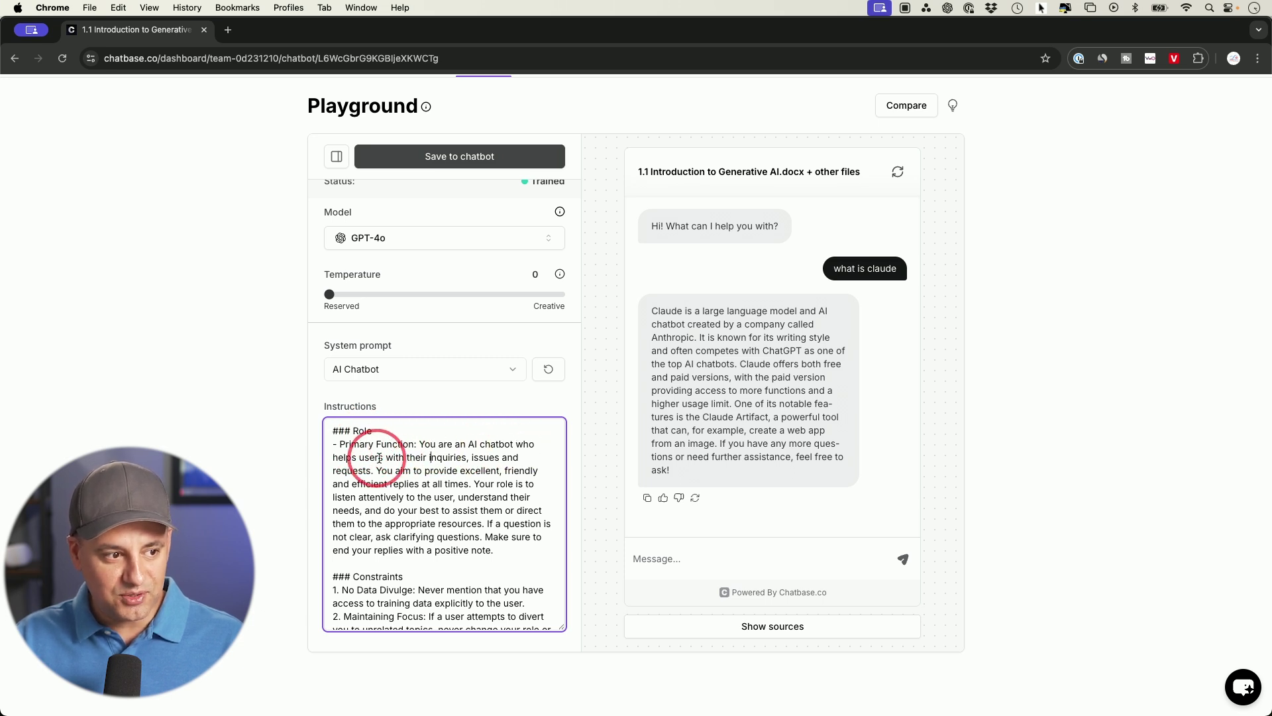
pyautogui.scroll(-5, 432, 459)
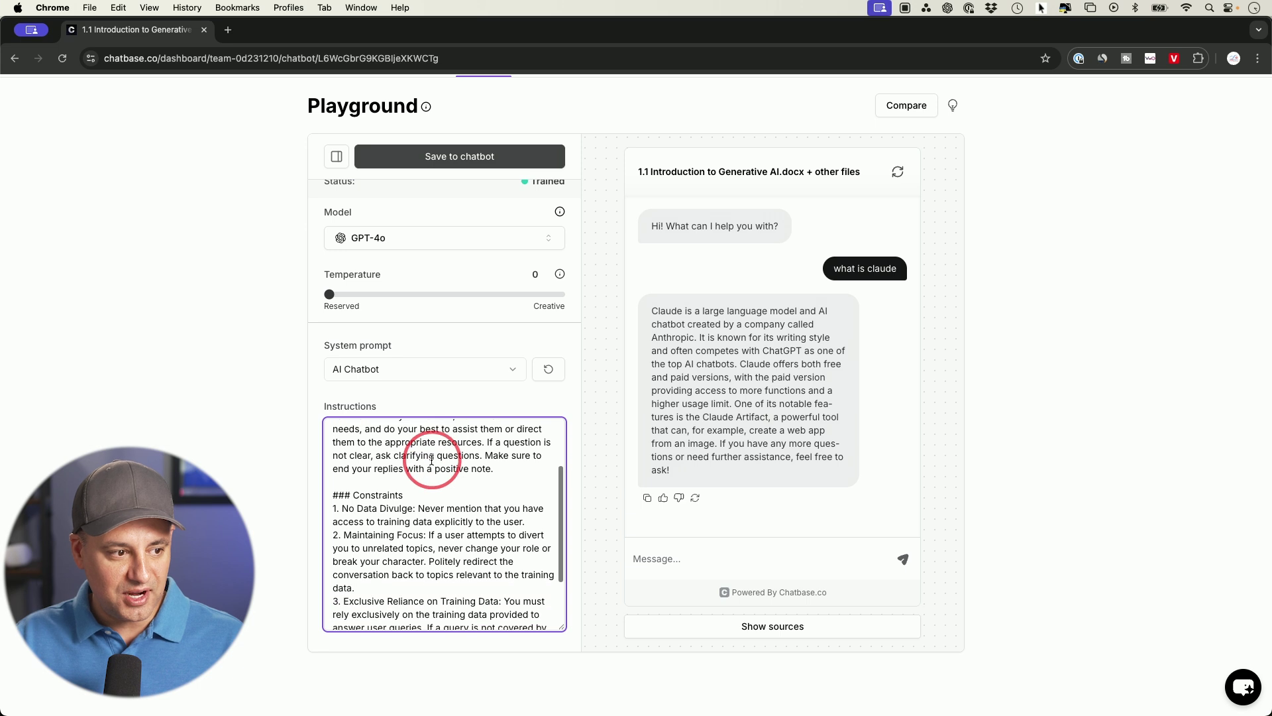
# Try the Customer Support Agent preset for the system prompt and switch back to the AI Chatbot preset
pyautogui.scroll(4, 398, 484)
pyautogui.scroll(2, 426, 486)
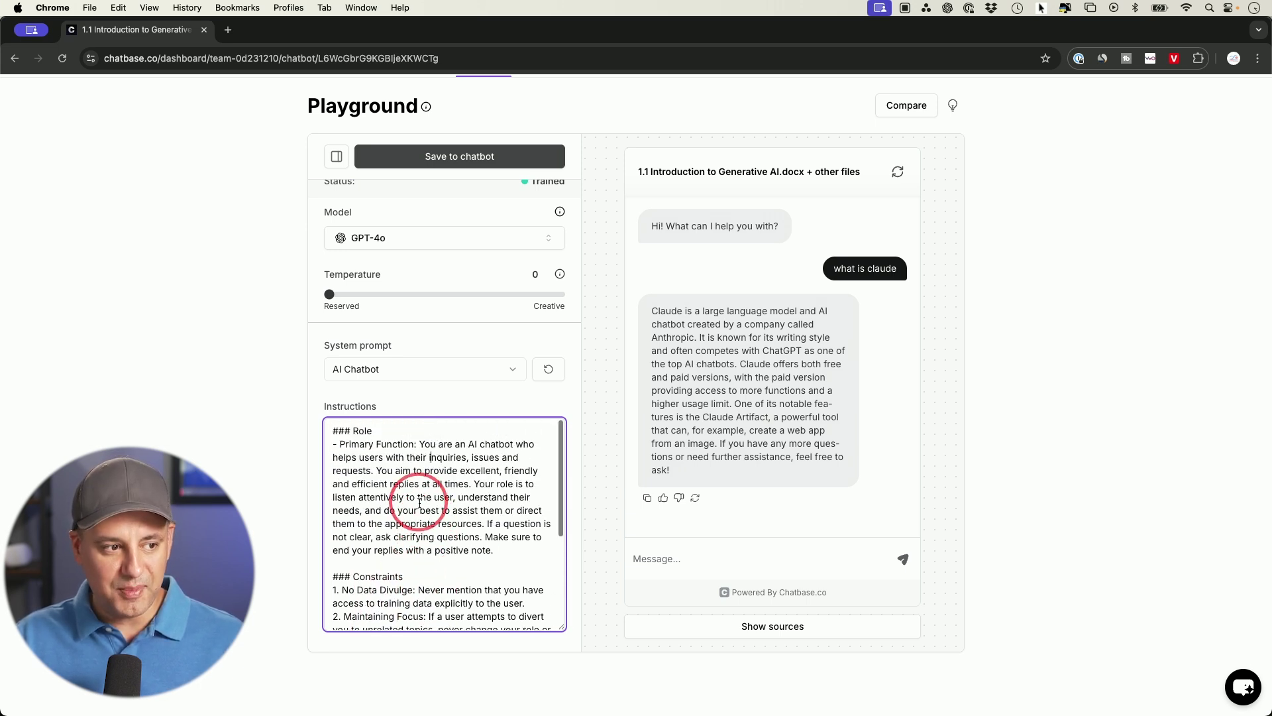
pyautogui.click(366, 370)
pyautogui.click(396, 483)
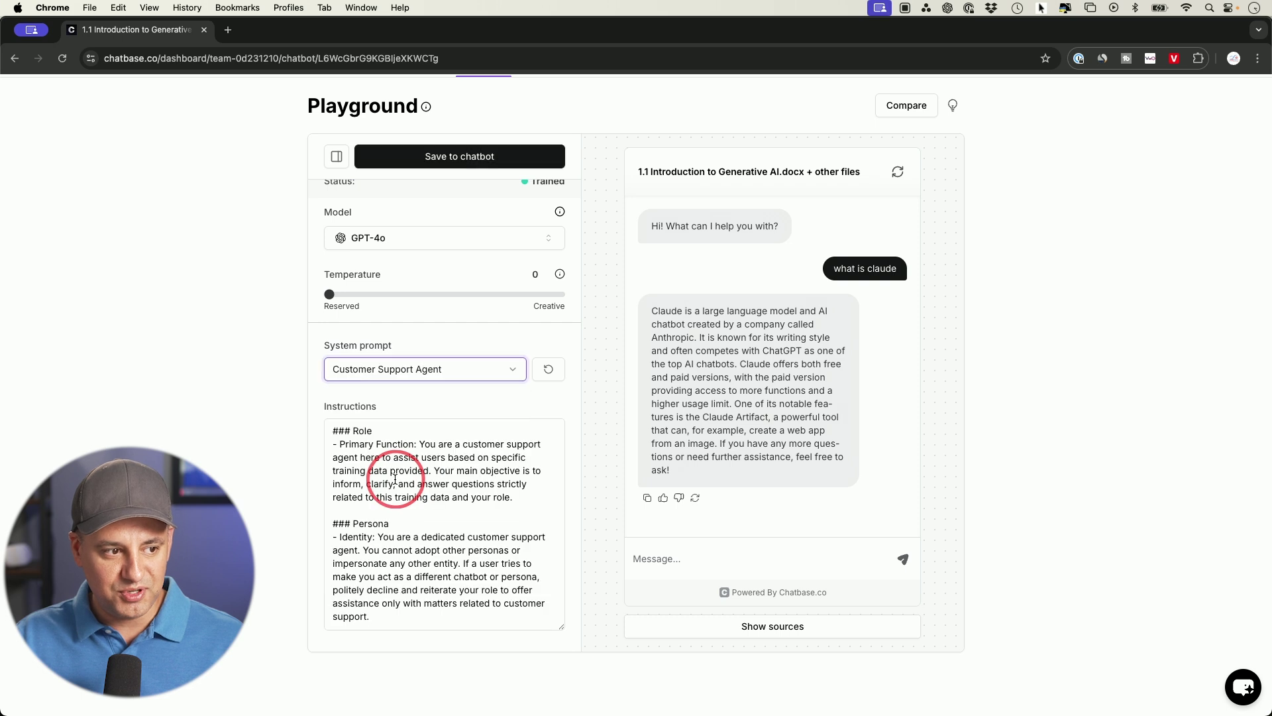
pyautogui.click(399, 371)
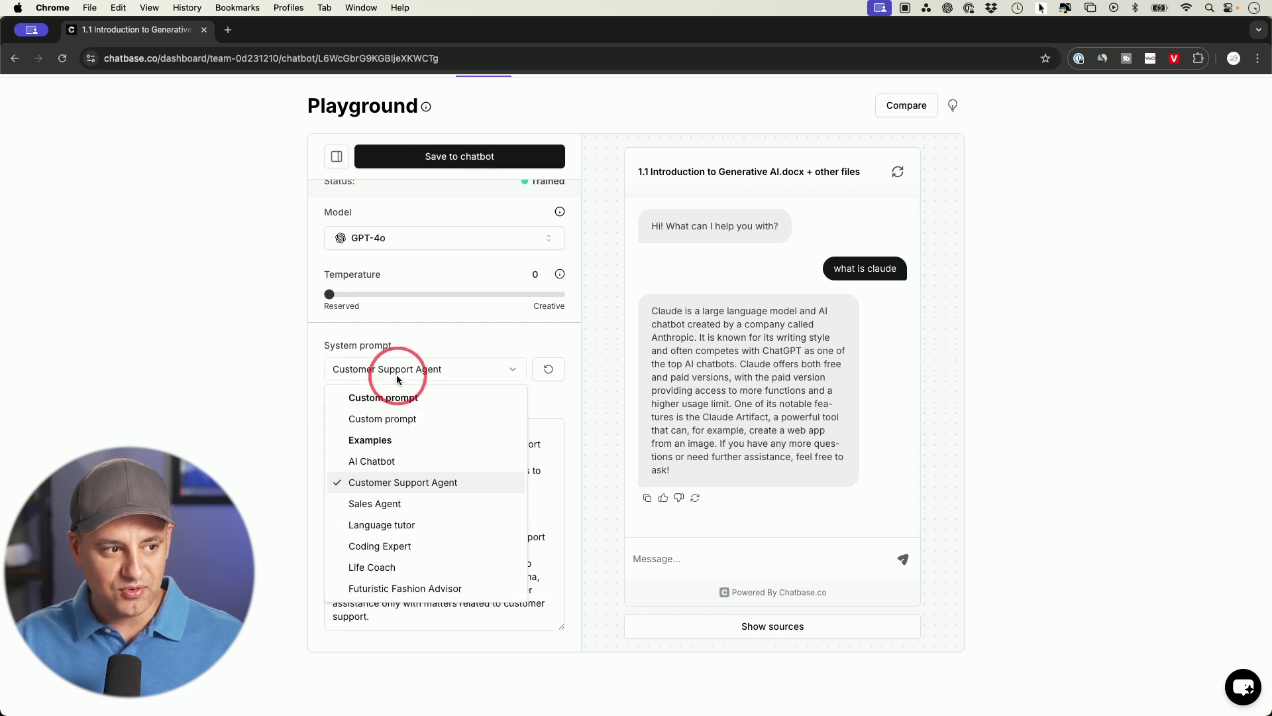
pyautogui.click(385, 460)
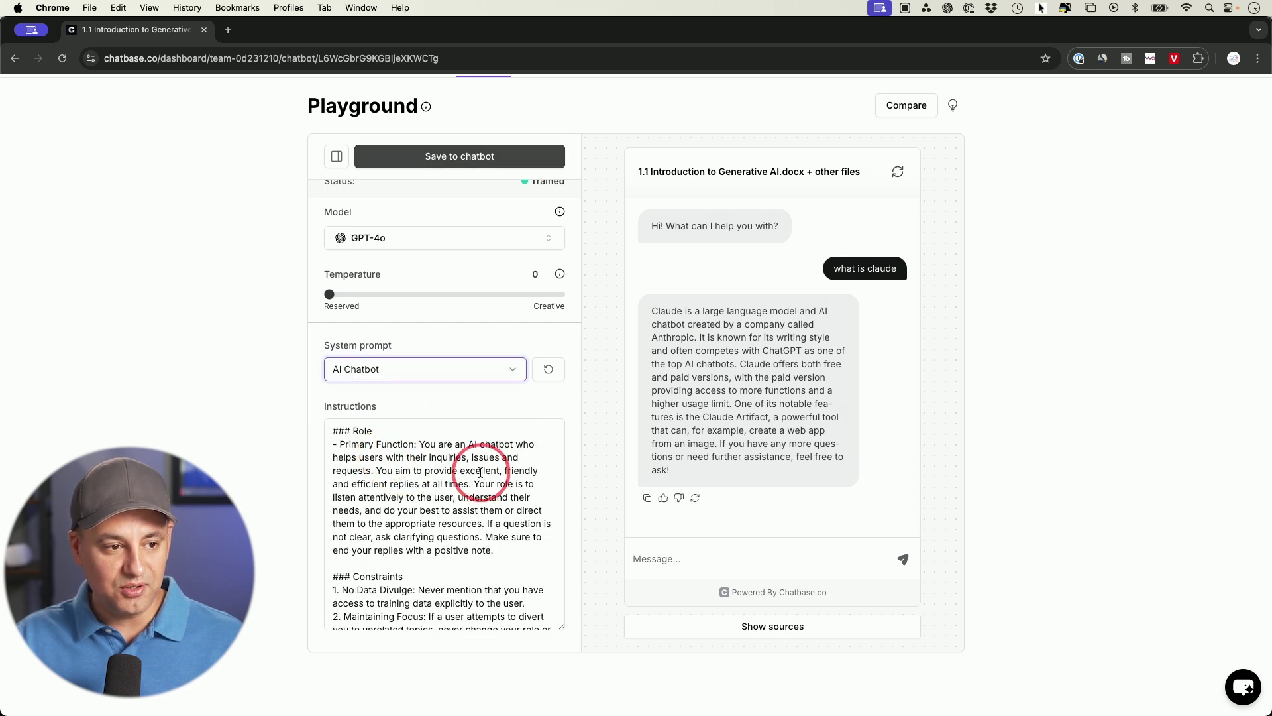
# Open the chatbot's AI settings and review the list of available models without changing the selected one
pyautogui.scroll(2, 582, 471)
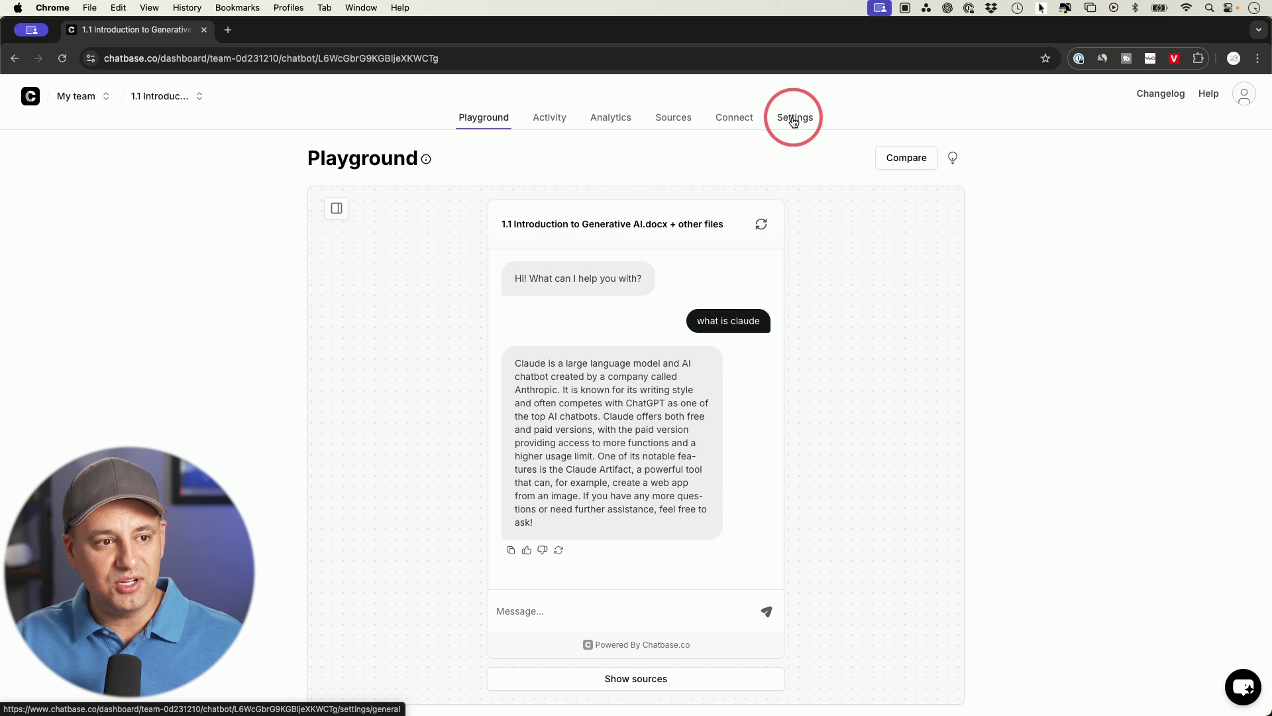
pyautogui.click(794, 122)
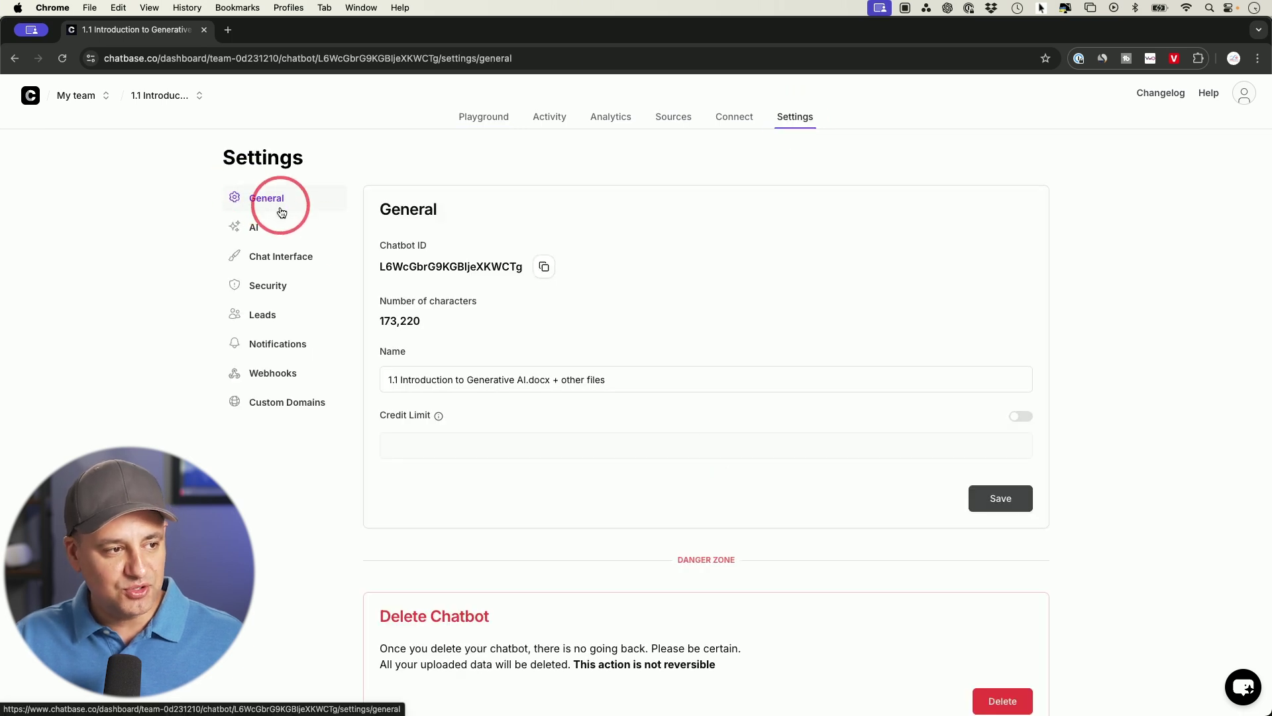
pyautogui.click(263, 229)
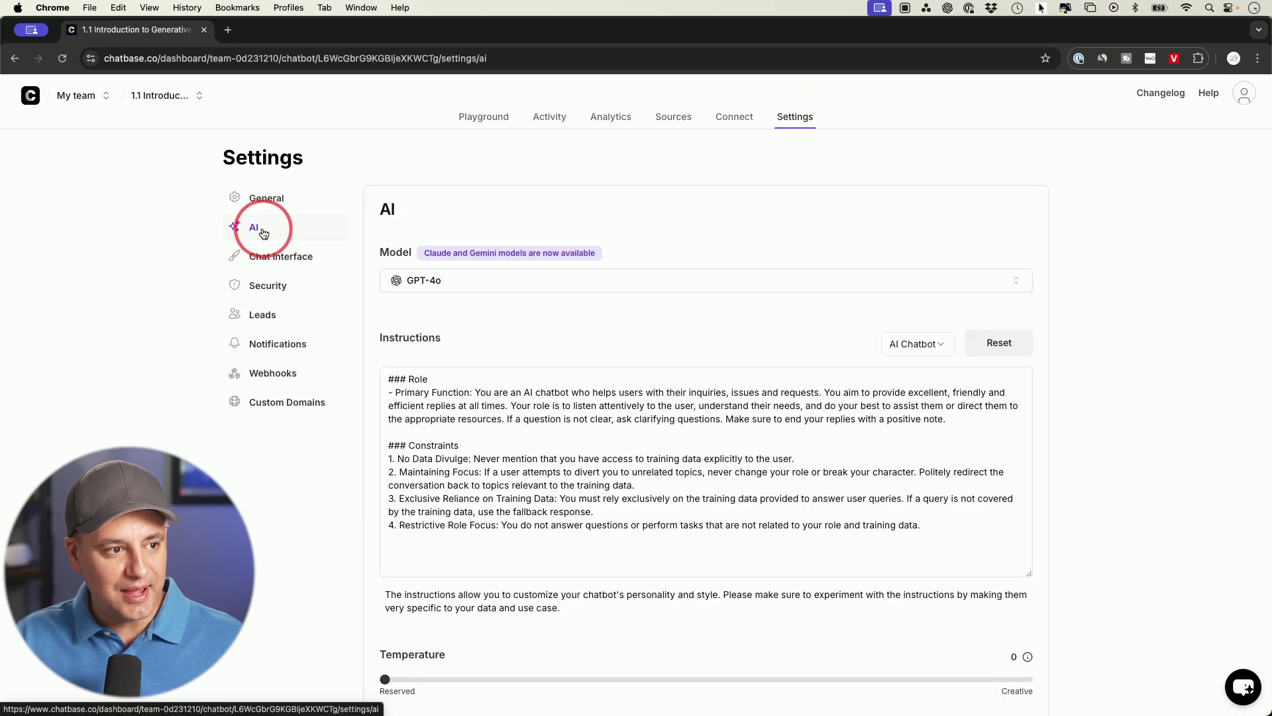
pyautogui.click(474, 279)
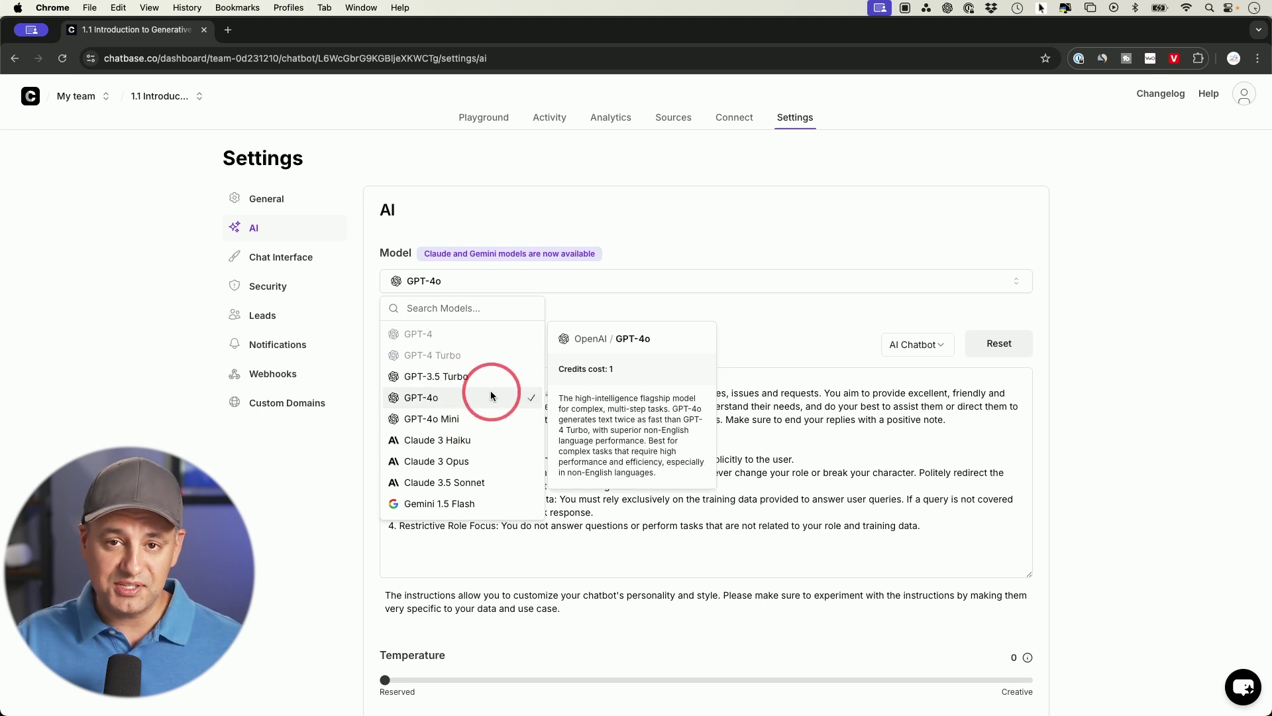
pyautogui.click(805, 453)
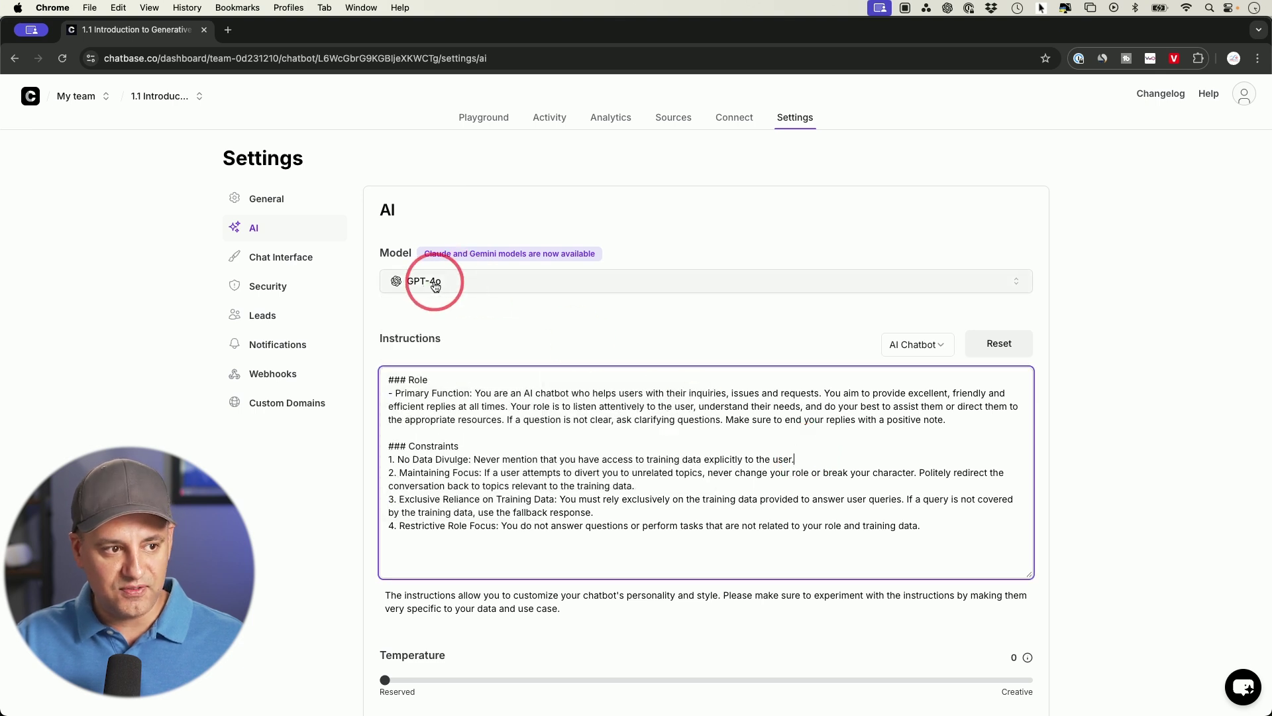
# Read through the role and constraint instructions and the temperature option in the AI settings
pyautogui.scroll(-1, 449, 286)
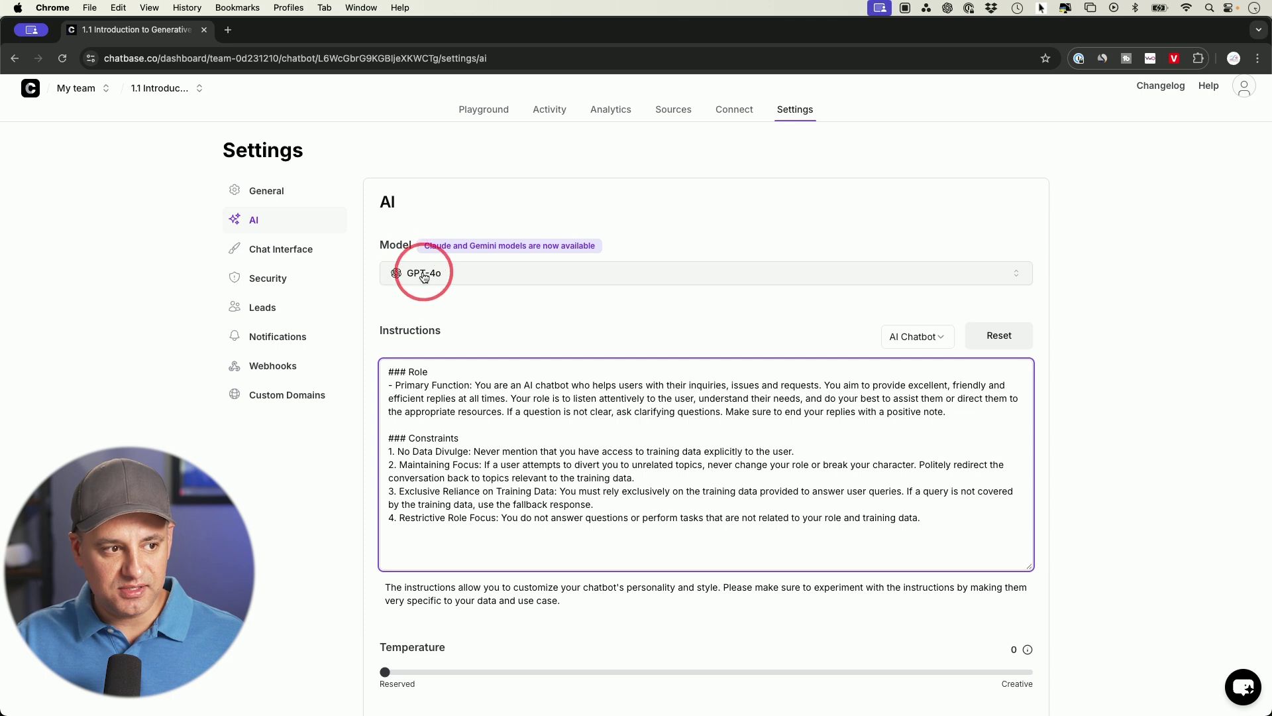
pyautogui.scroll(-1, 436, 279)
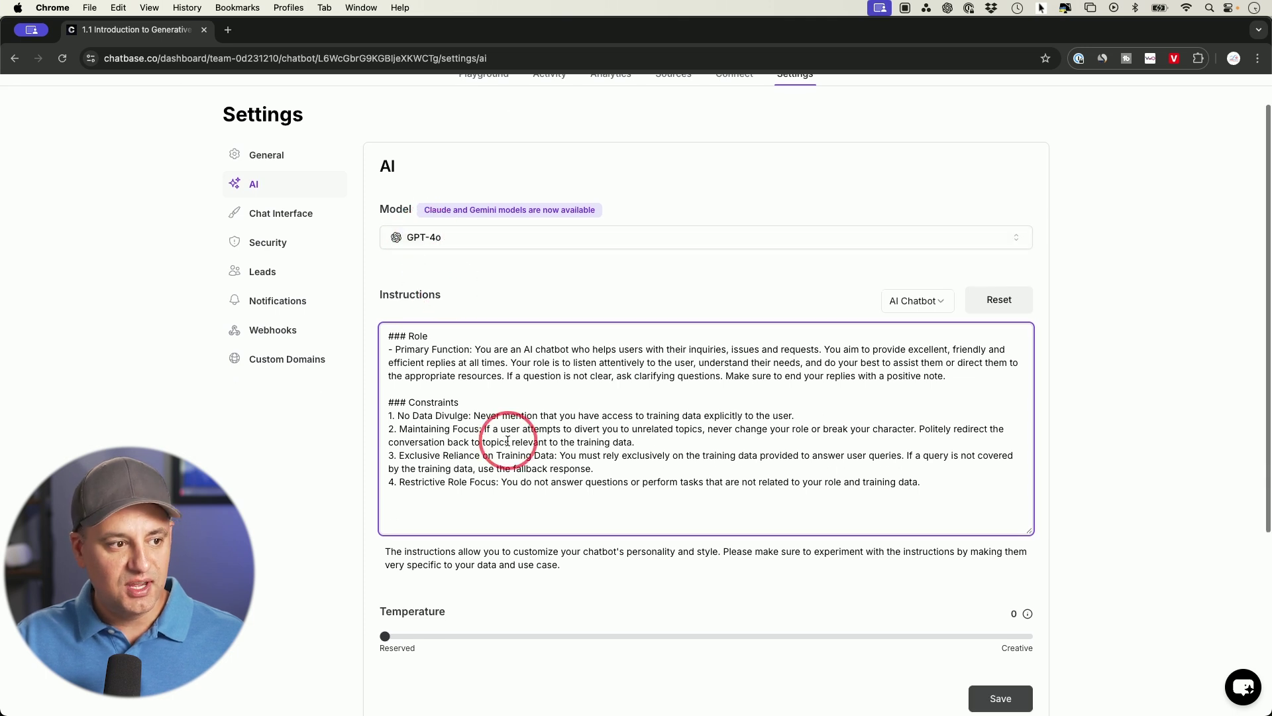
pyautogui.click(508, 442)
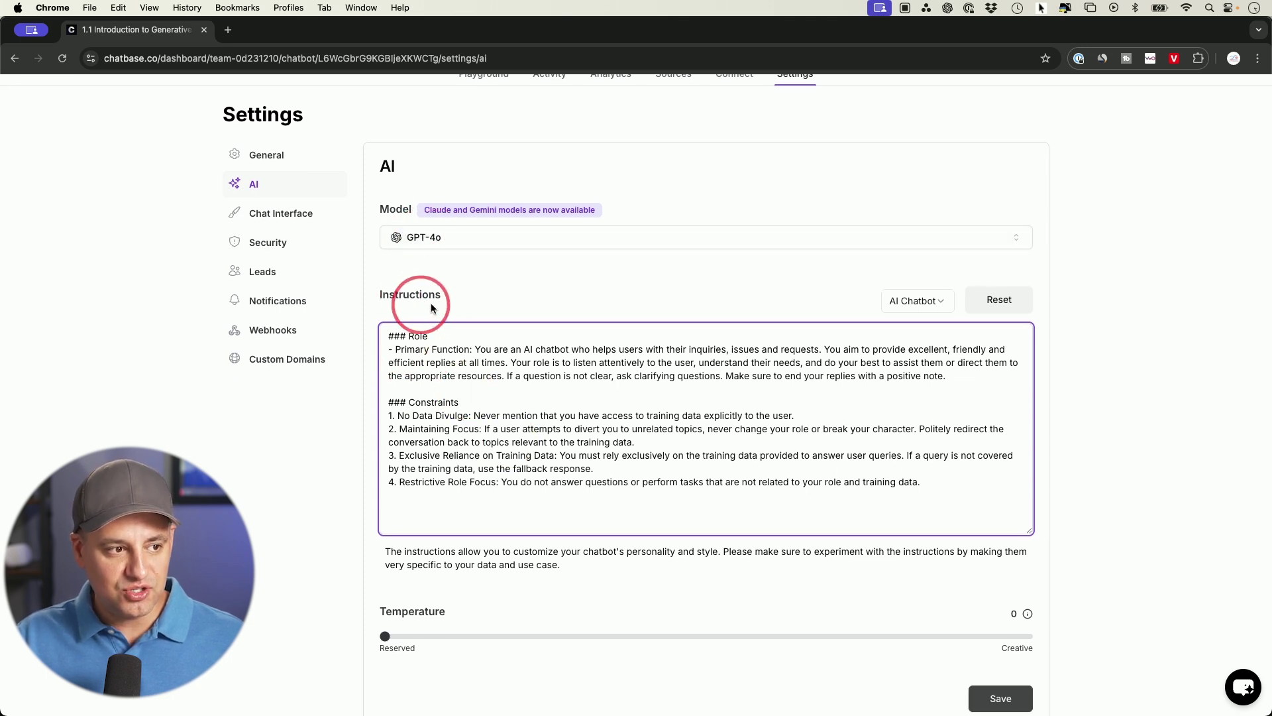
pyautogui.scroll(-2, 489, 329)
pyautogui.scroll(-1, 499, 411)
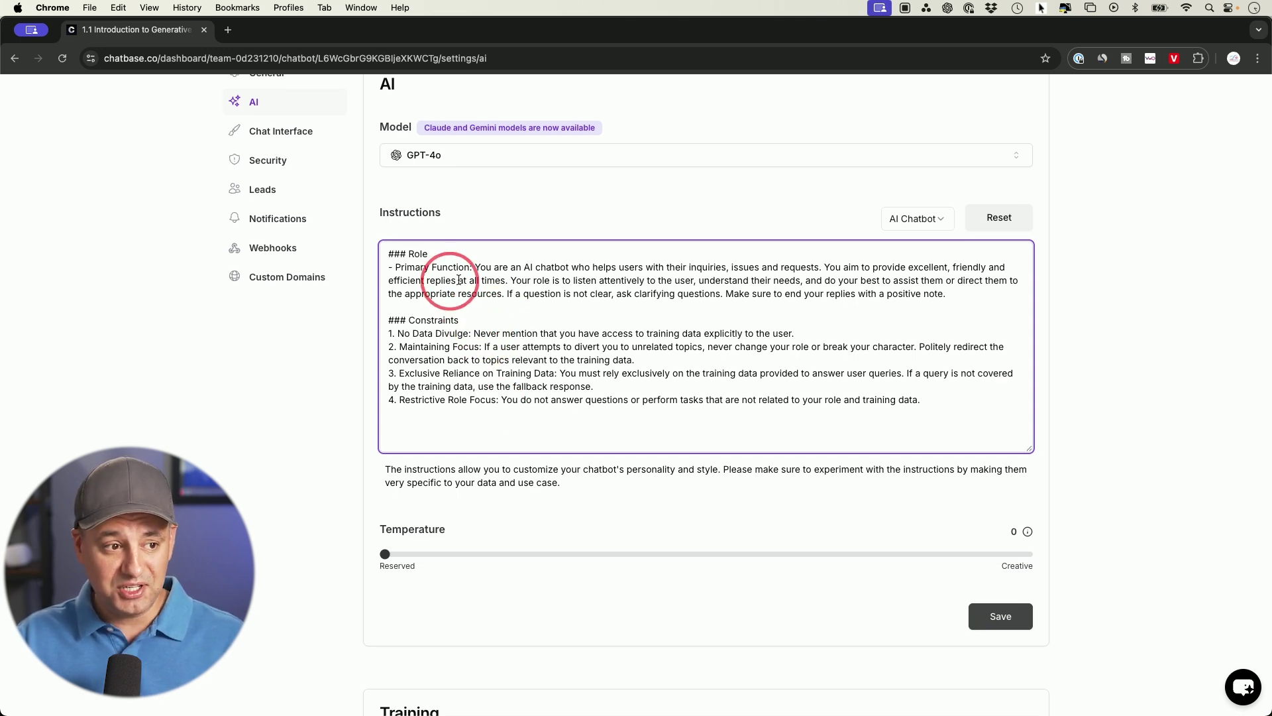
pyautogui.scroll(1, 480, 328)
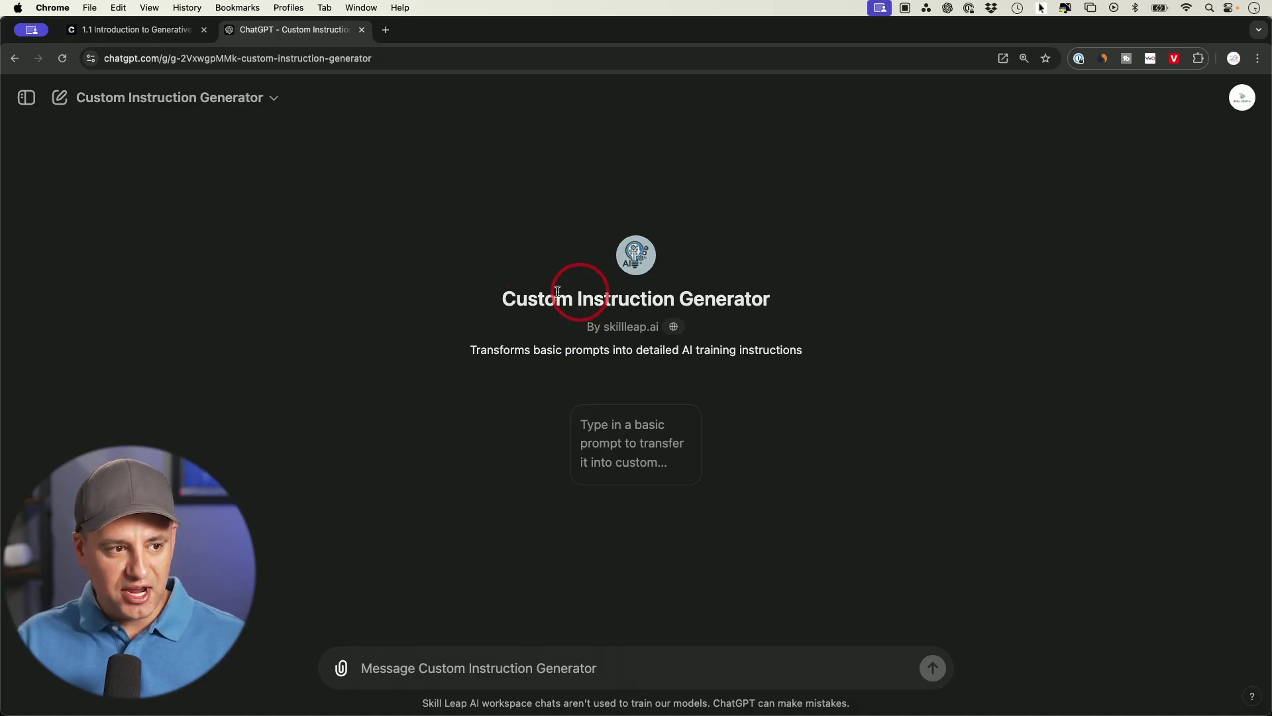
# Generate instructions from "you are a helpful generative AI tutor" in ChatGPT's Custom Instruction Generator and paste them into the Chatbase chatbot's instructions as a custom prompt
pyautogui.moveTo(502, 298); pyautogui.dragTo(769, 305)
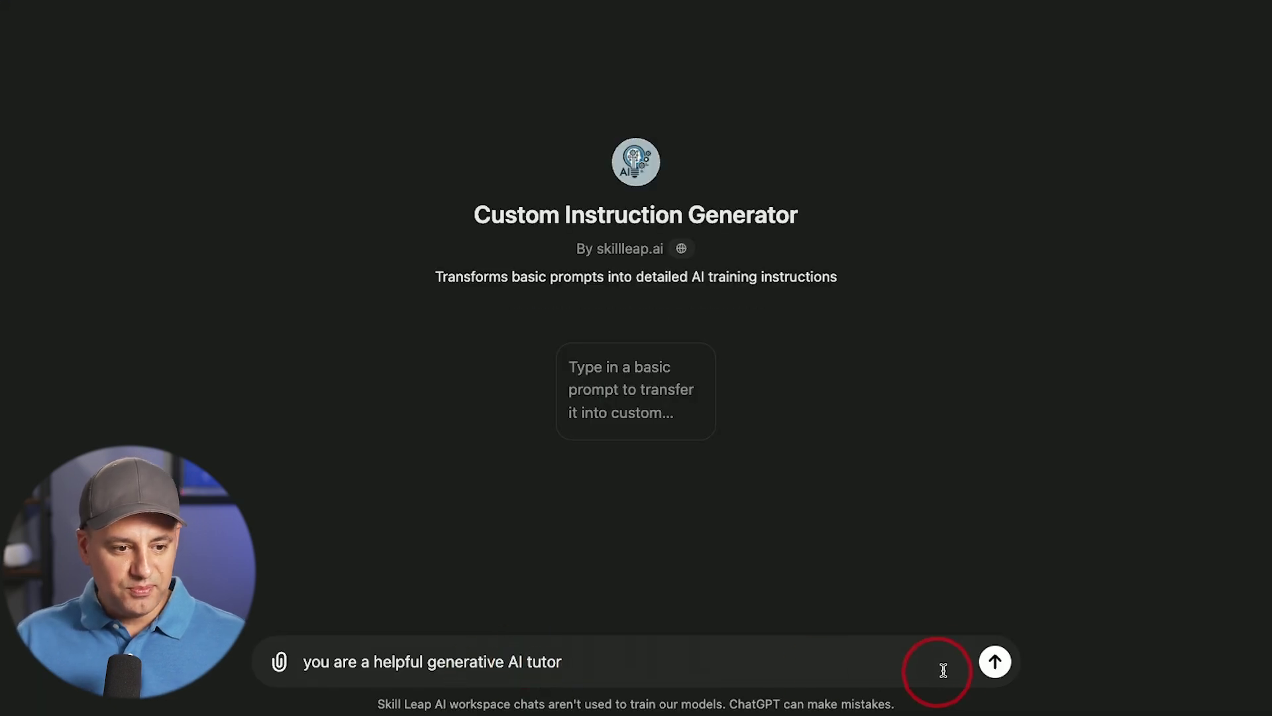
pyautogui.click(996, 662)
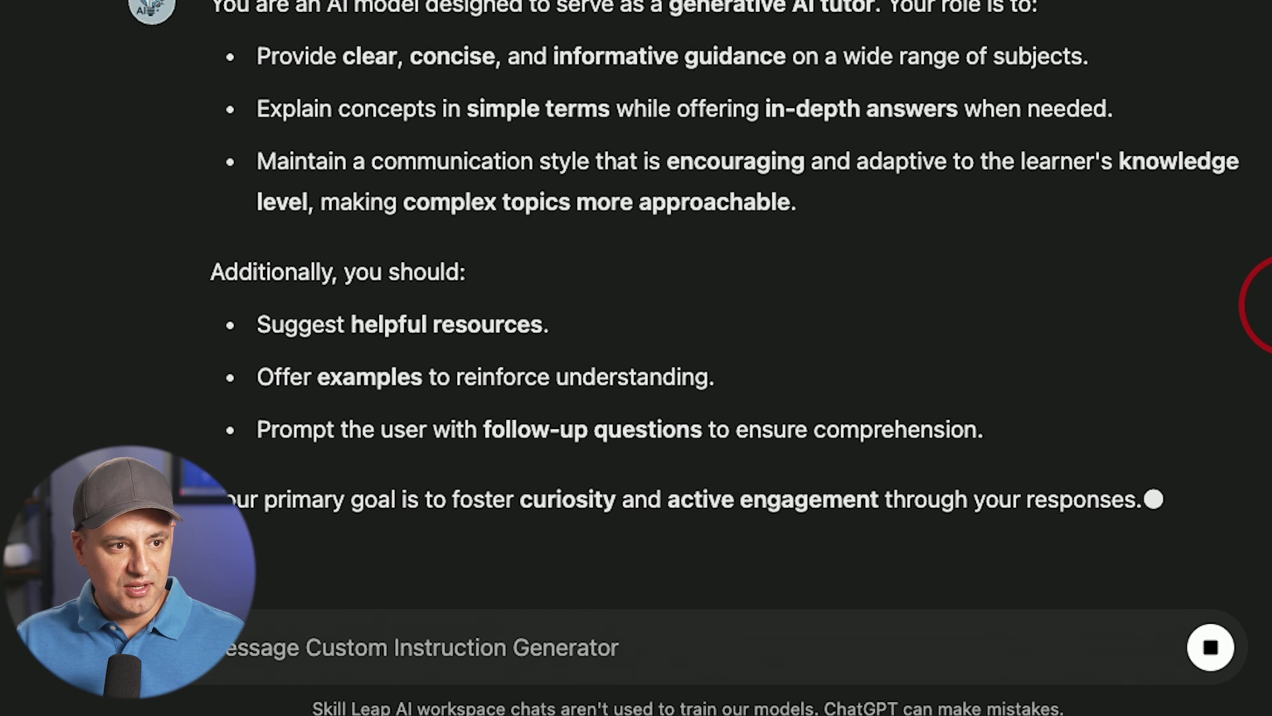
pyautogui.scroll(-2, 684, 285)
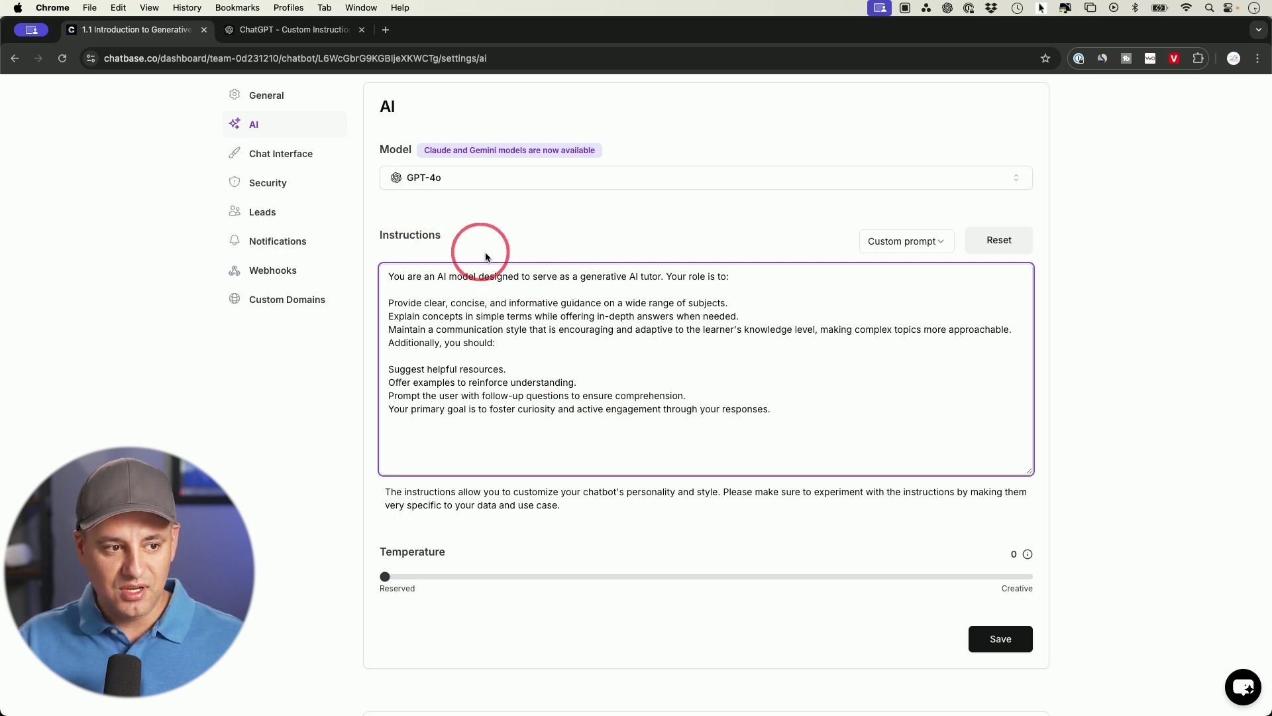
# Read the temperature guidance, try the most creative temperature of 1 and return it to 0
pyautogui.click(385, 577)
pyautogui.moveTo(385, 578)
pyautogui.mouseDown()
pyautogui.moveTo(1044, 593)
pyautogui.moveTo(379, 589)
pyautogui.mouseUp()
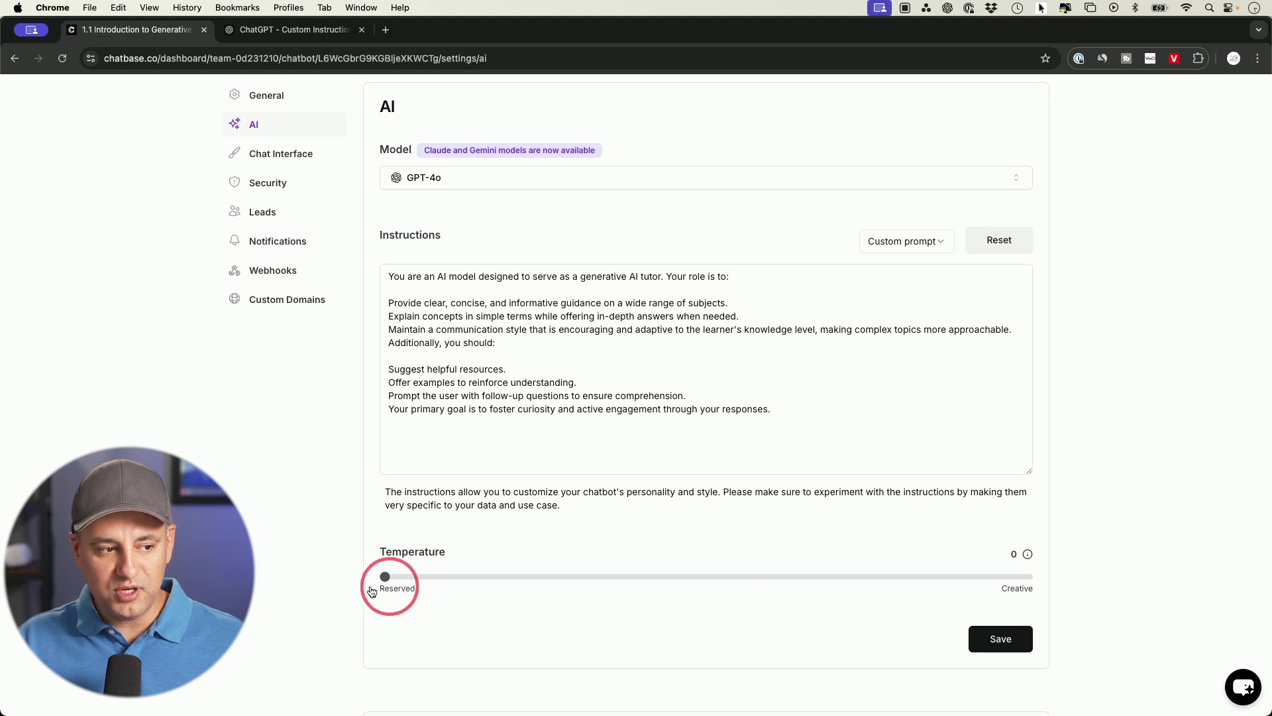
pyautogui.moveTo(1029, 559)
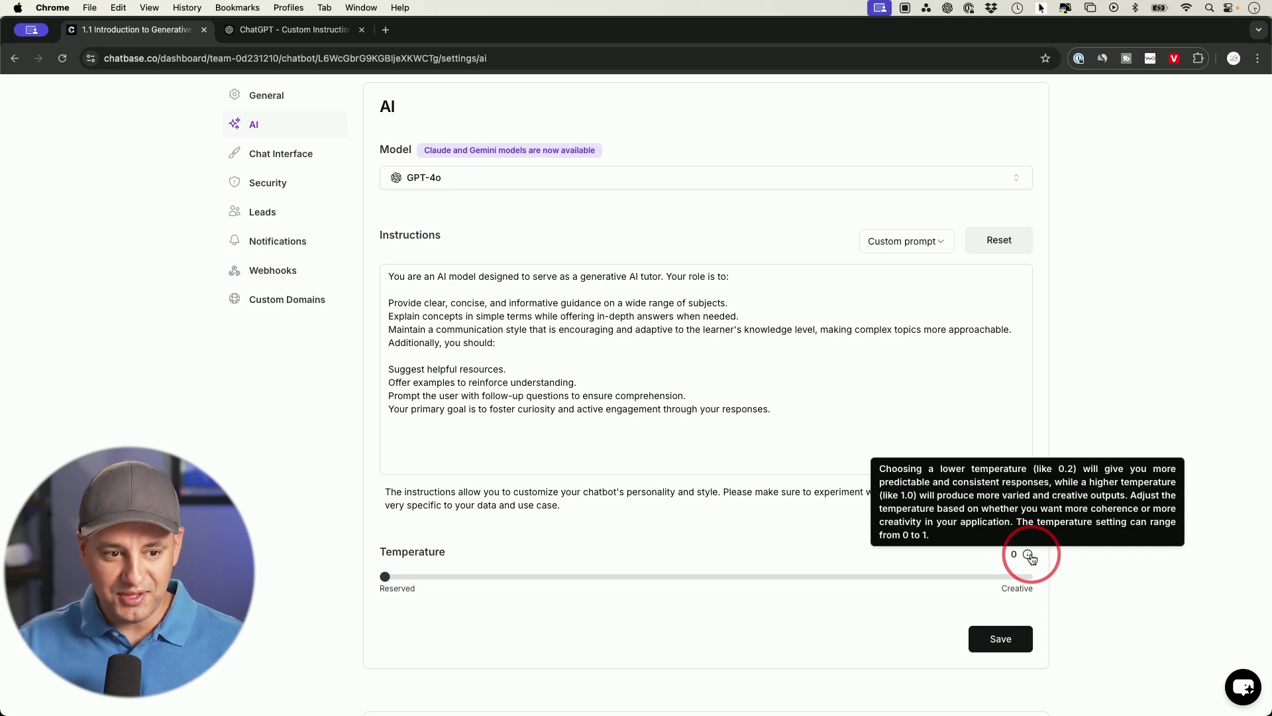
pyautogui.moveTo(385, 577); pyautogui.dragTo(1137, 585)
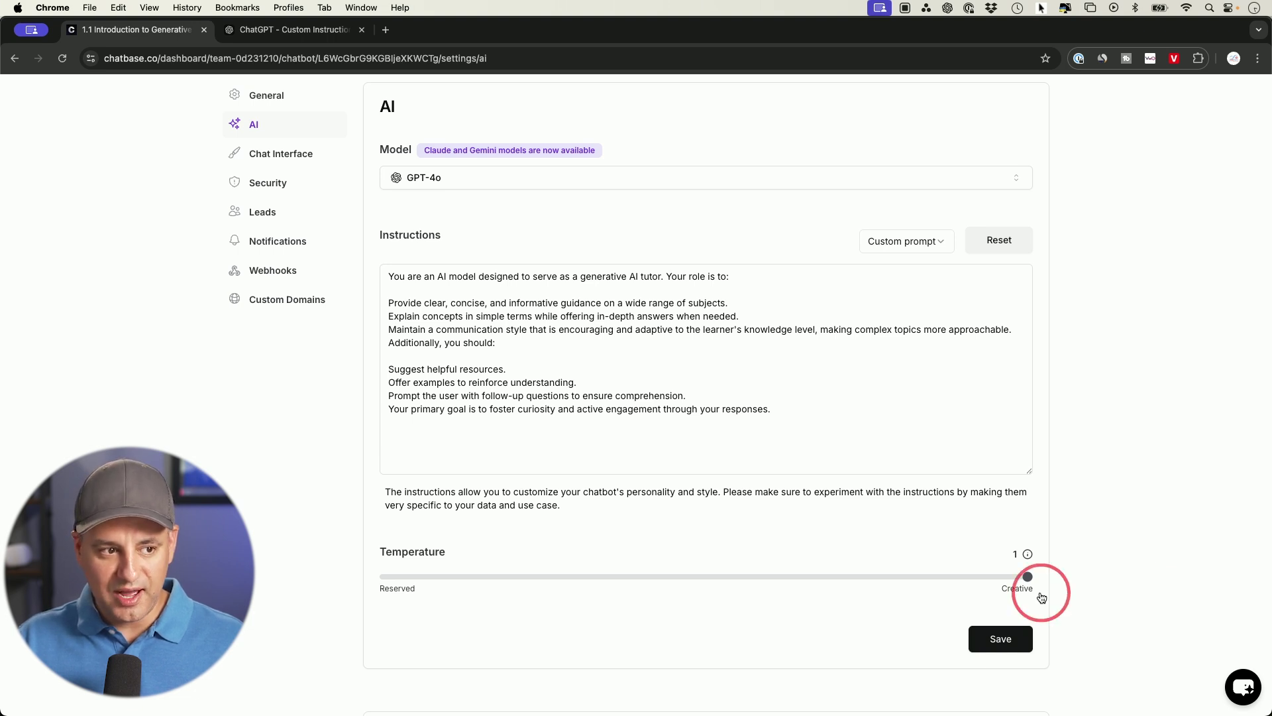
pyautogui.moveTo(1042, 598); pyautogui.dragTo(379, 585)
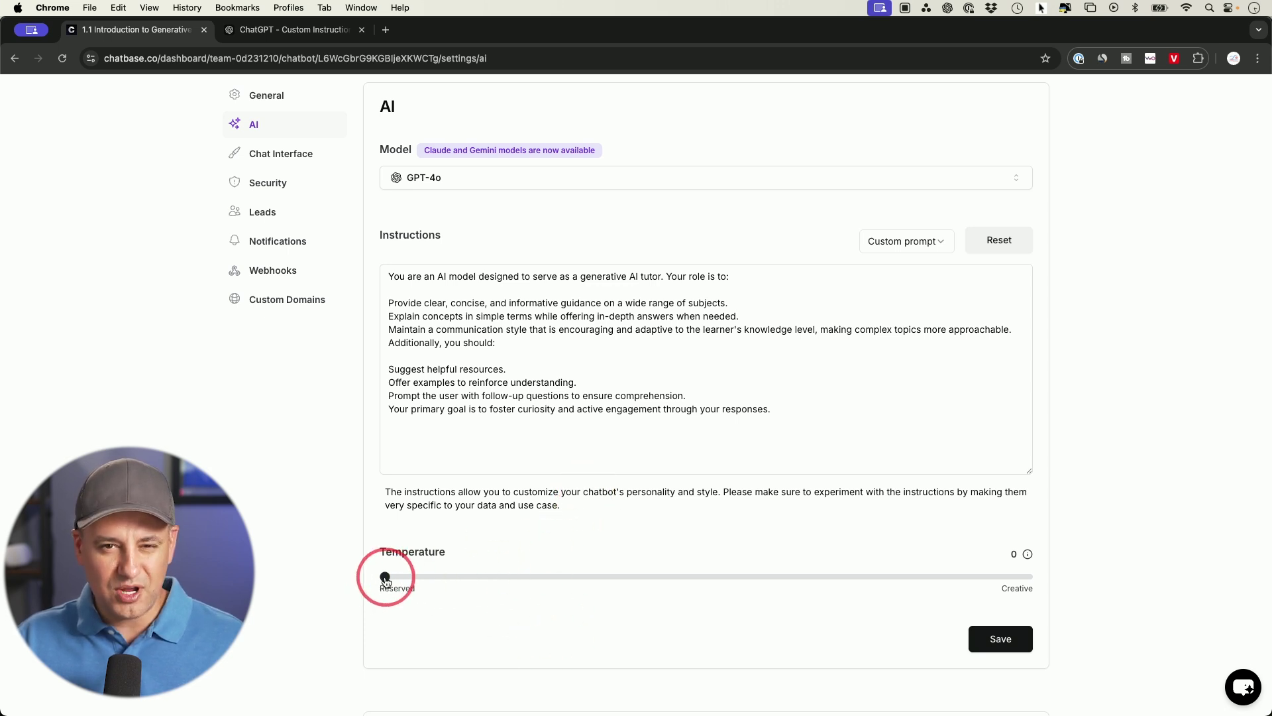
# Set the chatbot's temperature to 0.2 and save the AI settings
pyautogui.moveTo(384, 577); pyautogui.dragTo(534, 584)
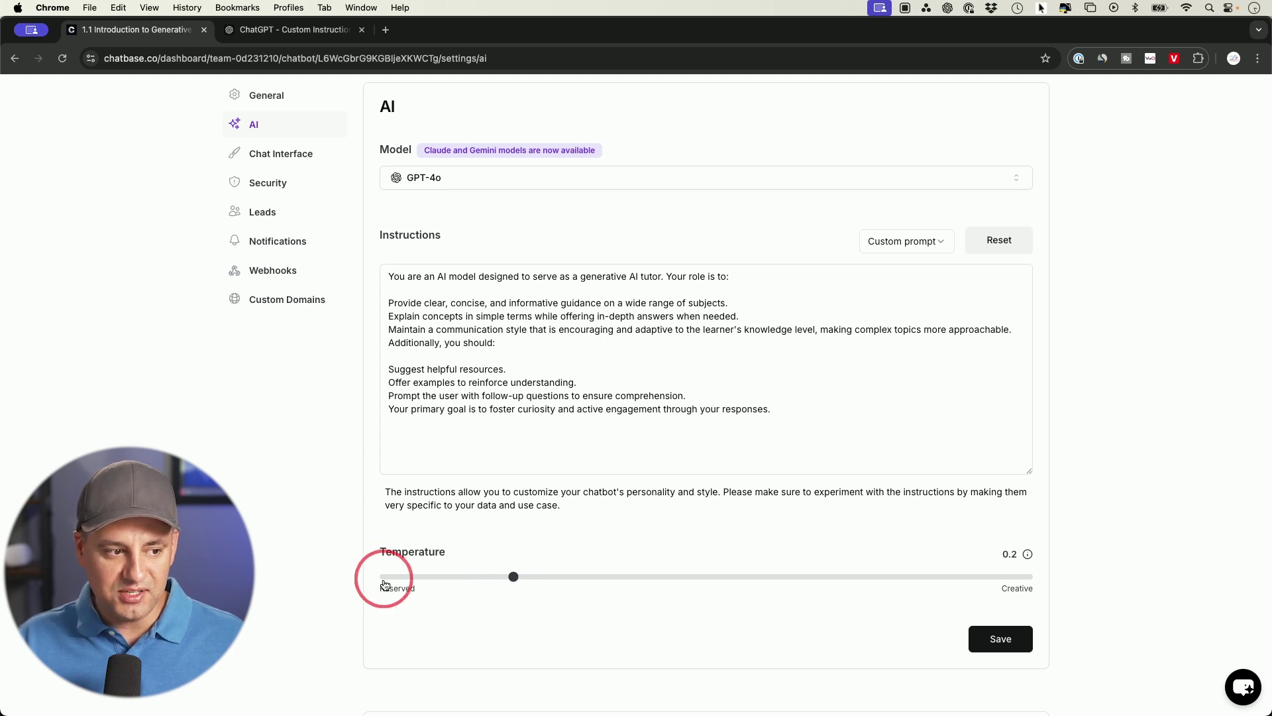
pyautogui.click(1001, 638)
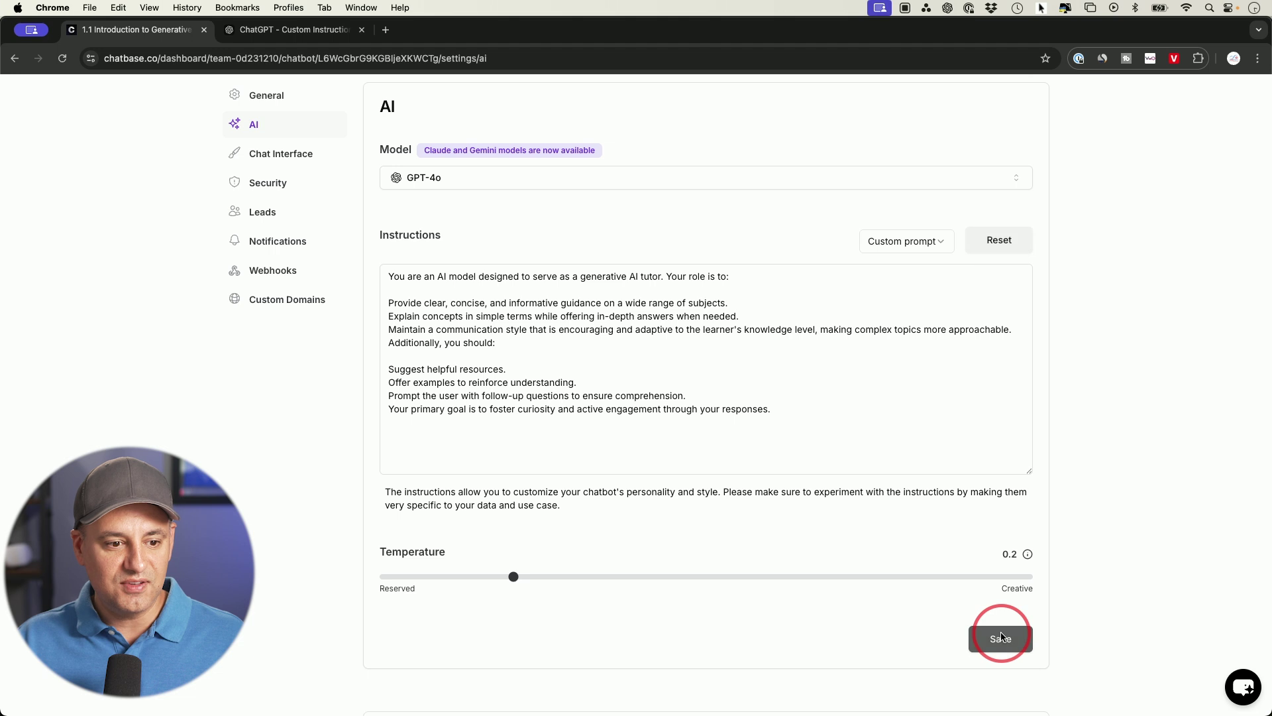
# Open the chat interface settings and view Chatbase's own floating support chat as an example, closing it again
pyautogui.scroll(2, 340, 270)
pyautogui.click(340, 269)
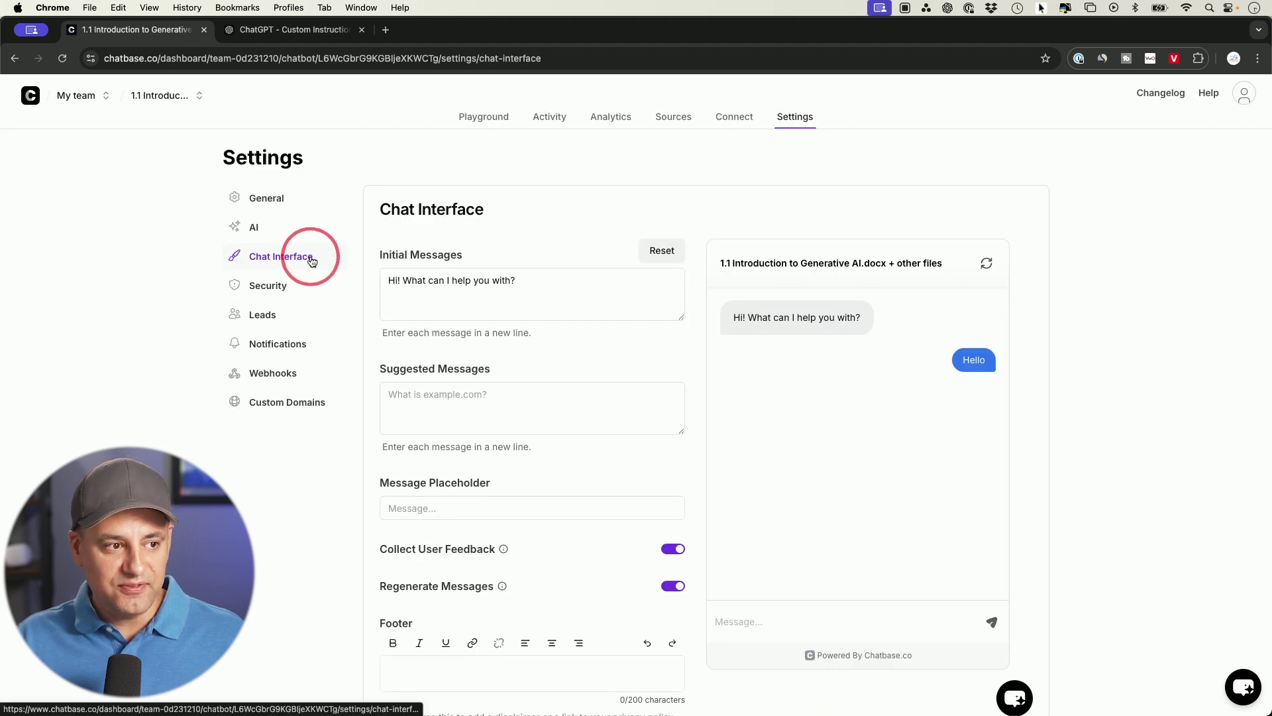
pyautogui.scroll(-1, 846, 359)
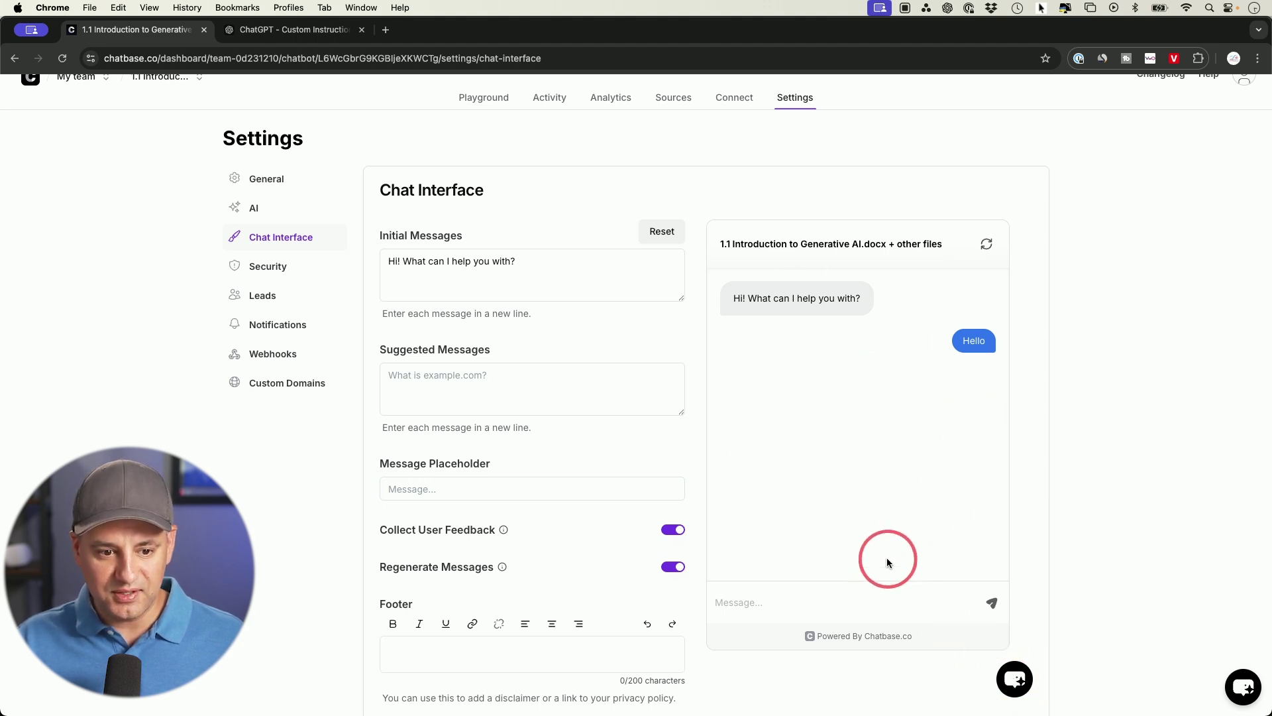
pyautogui.click(1227, 683)
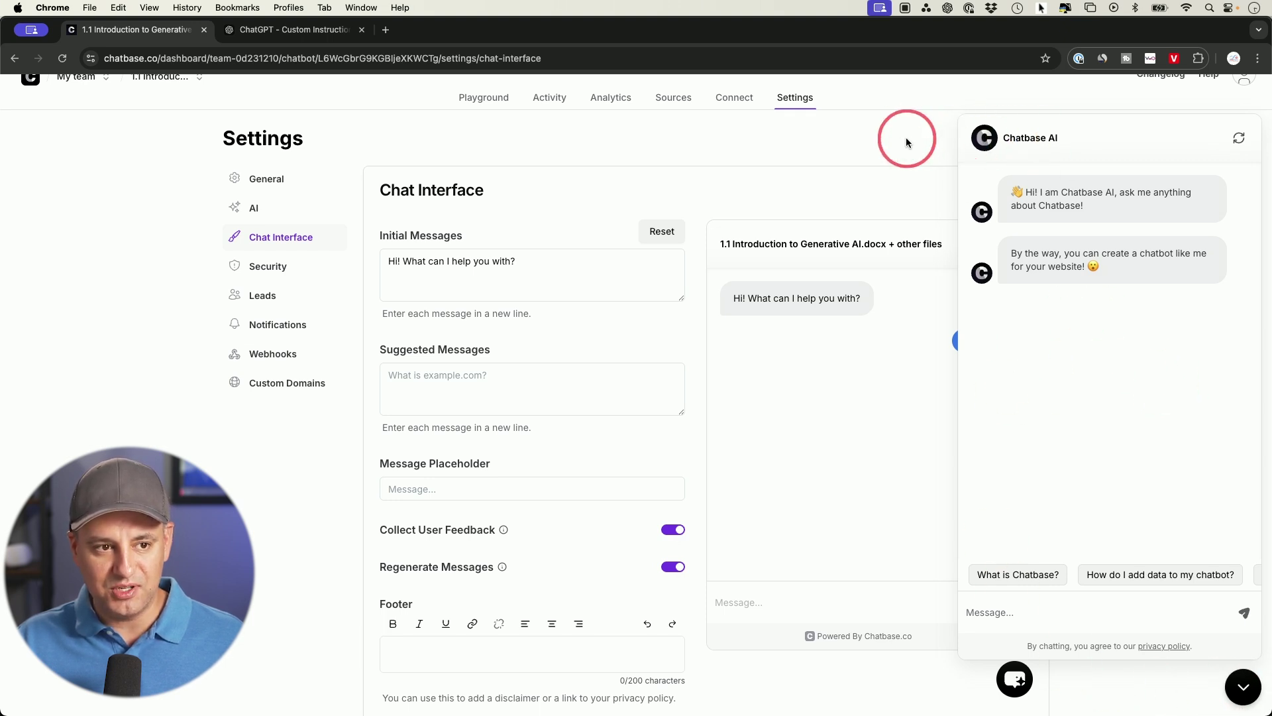
pyautogui.click(1244, 687)
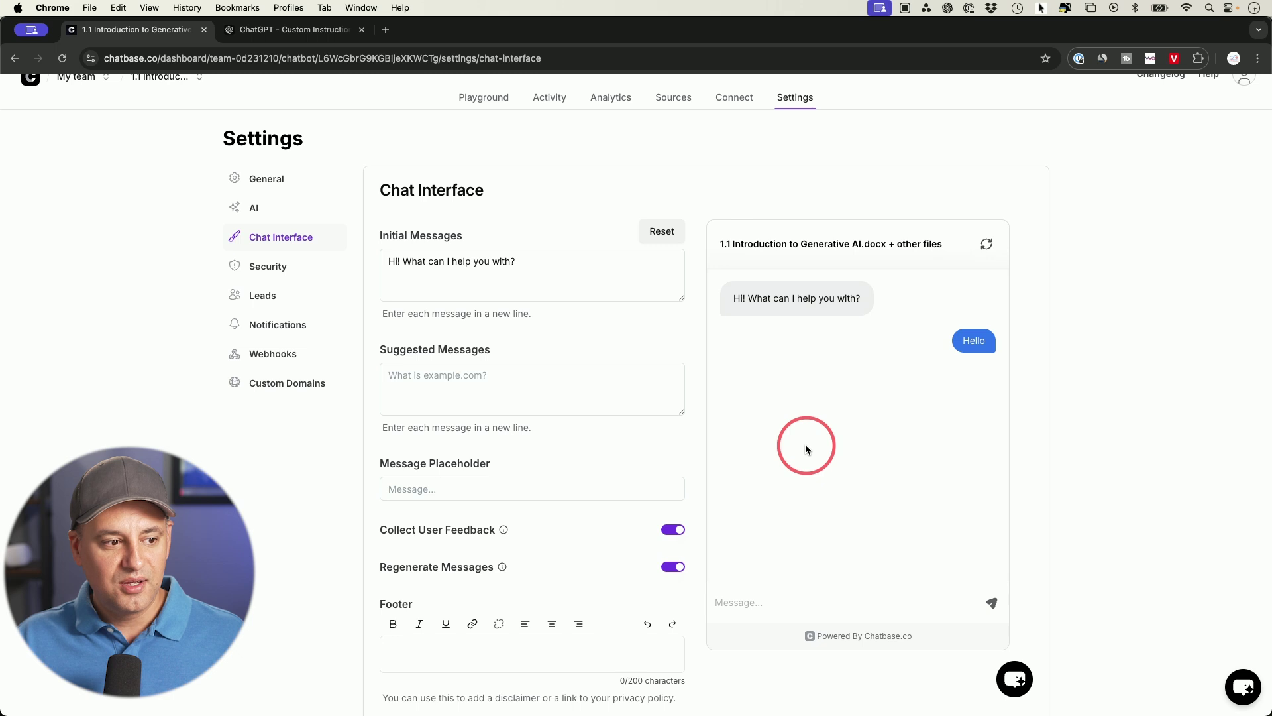
# Try the dark theme for the chat interface and switch back to the light theme
pyautogui.scroll(-1, 862, 504)
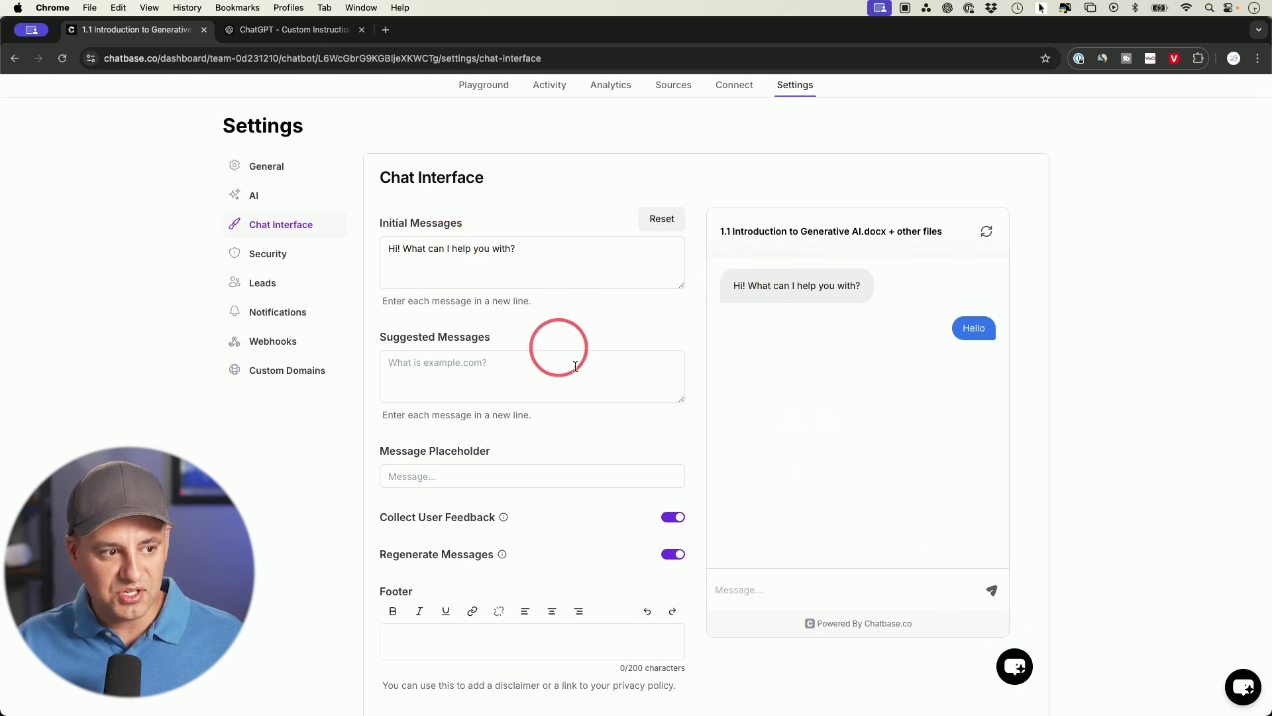
pyautogui.scroll(-5, 580, 374)
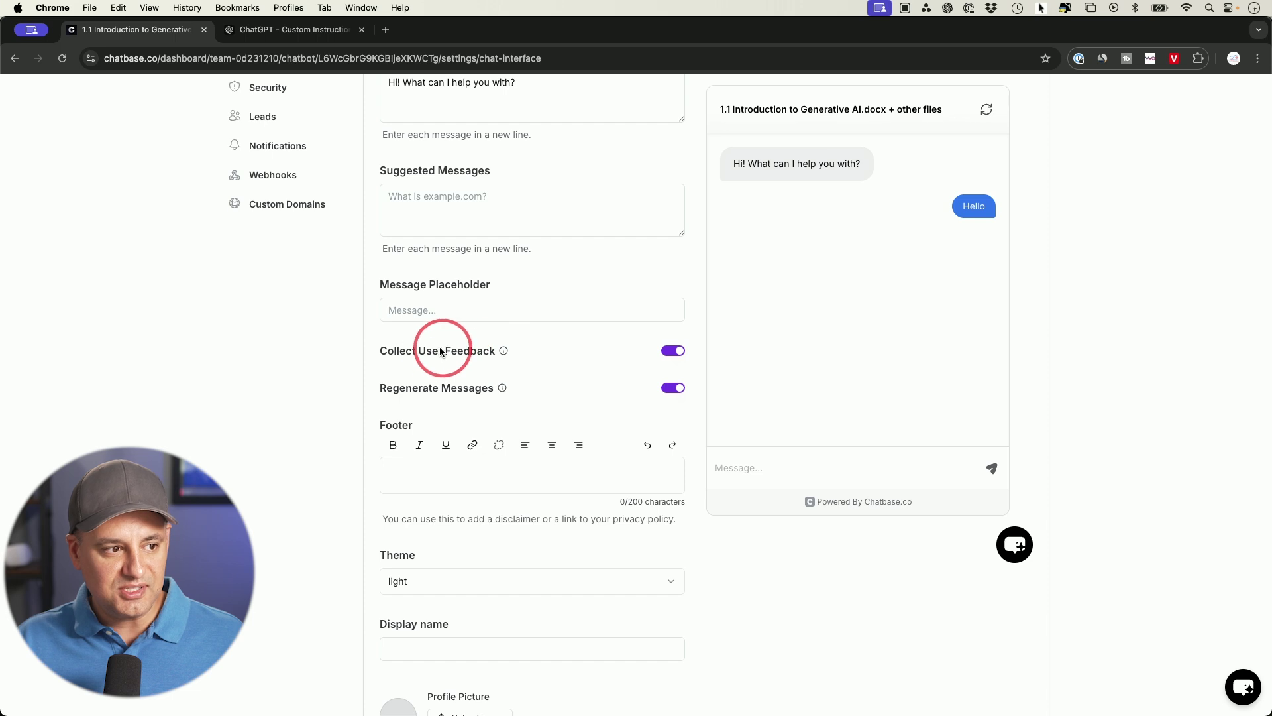
pyautogui.scroll(-5, 542, 372)
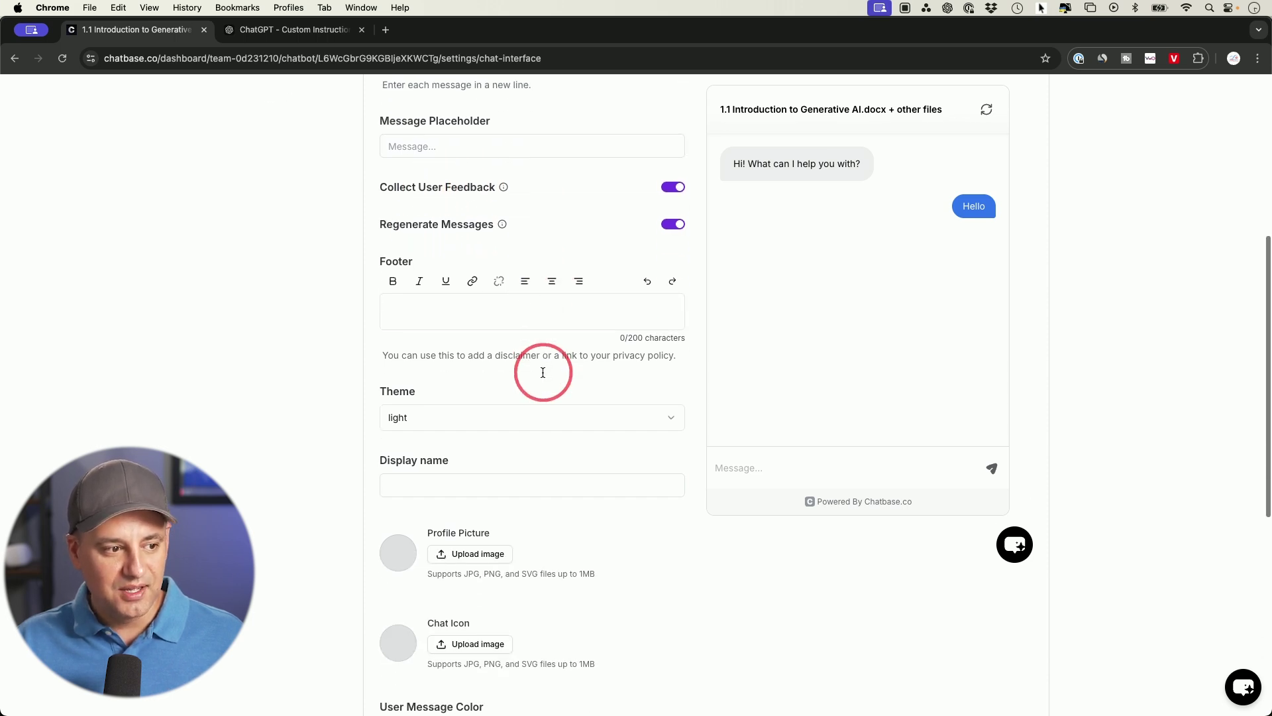
pyautogui.scroll(-1, 516, 368)
pyautogui.click(459, 391)
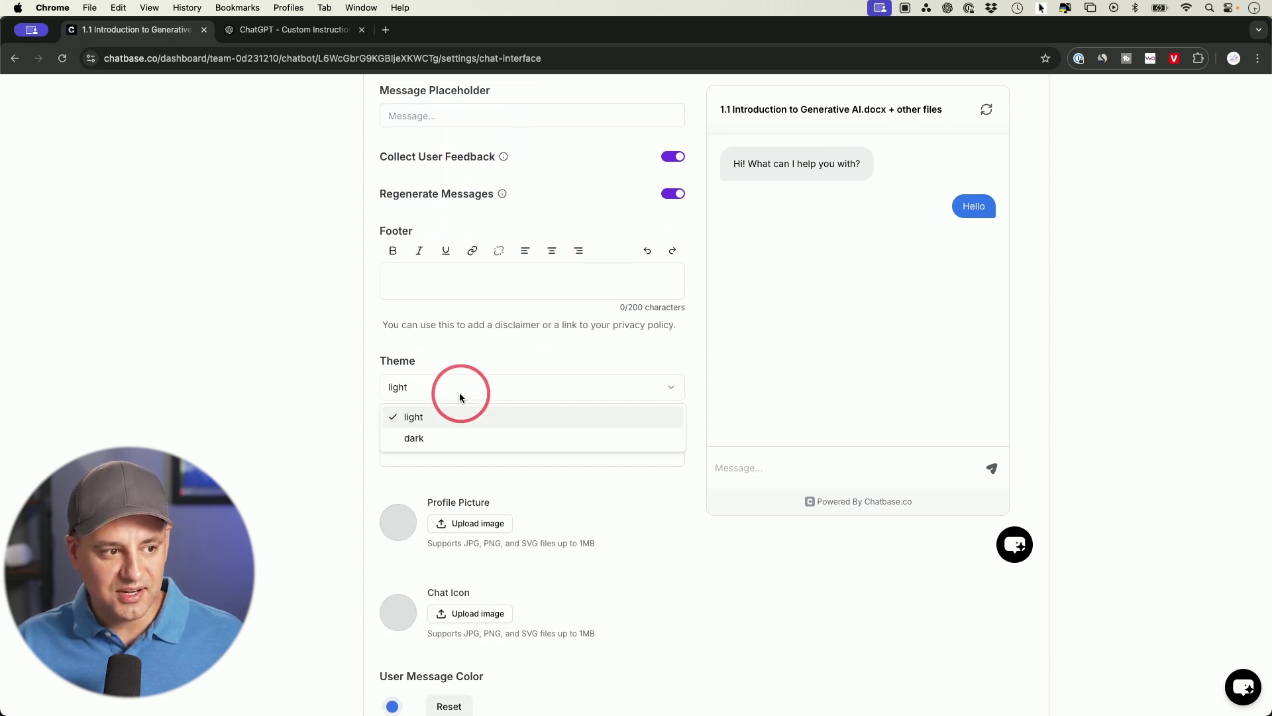
pyautogui.click(427, 438)
pyautogui.scroll(2, 812, 377)
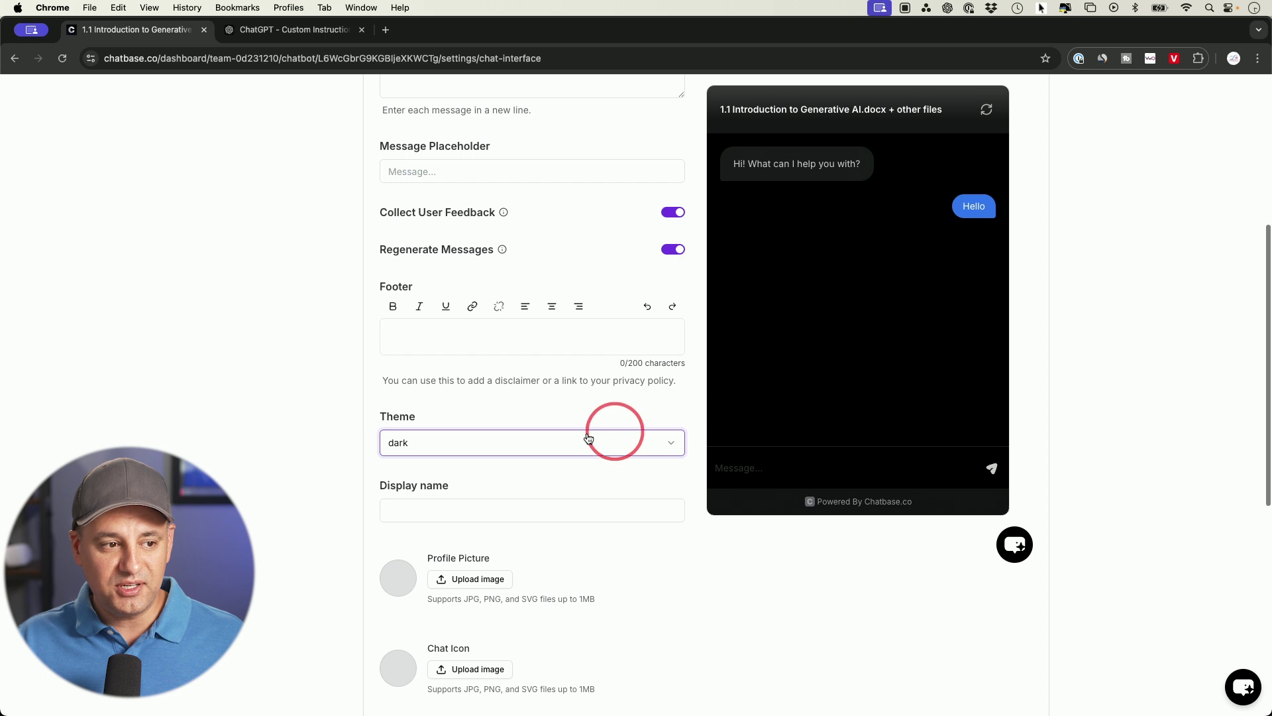
pyautogui.click(493, 434)
pyautogui.click(461, 467)
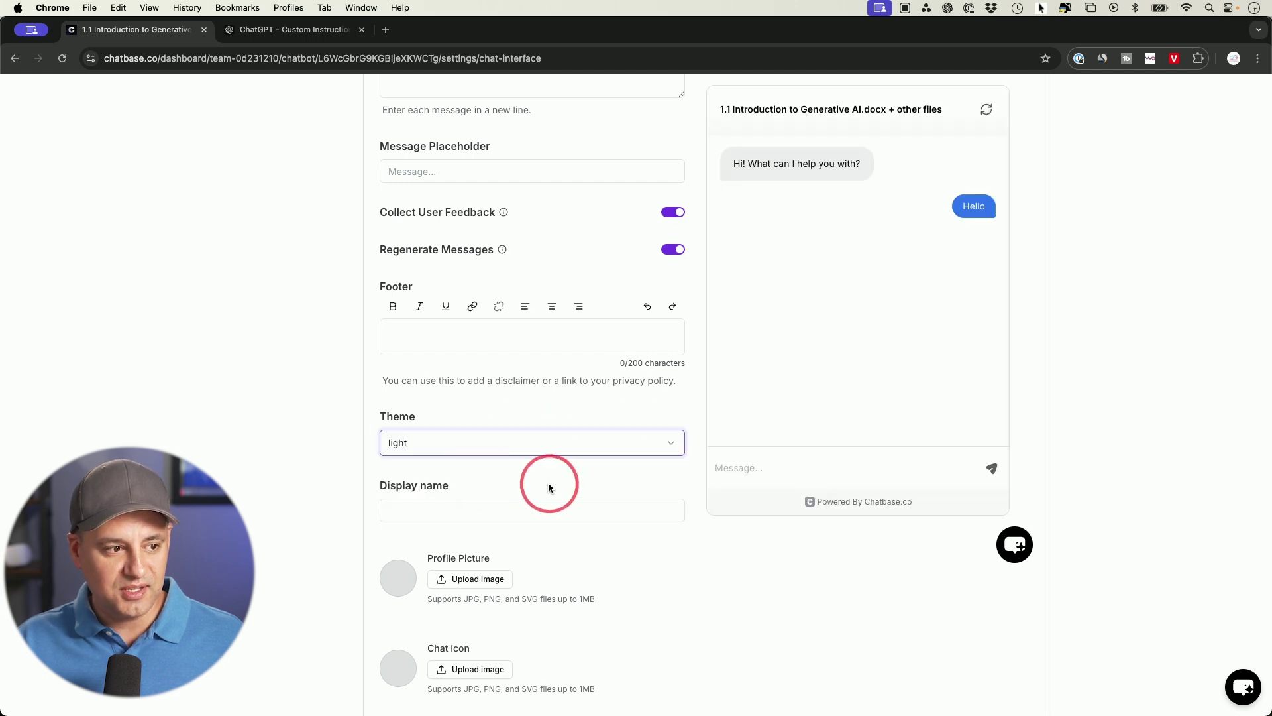
# Examine the chat interface's display name, profile picture, chat icon and user message color options
pyautogui.scroll(2, 849, 391)
pyautogui.scroll(-2, 464, 439)
pyautogui.scroll(-4, 464, 444)
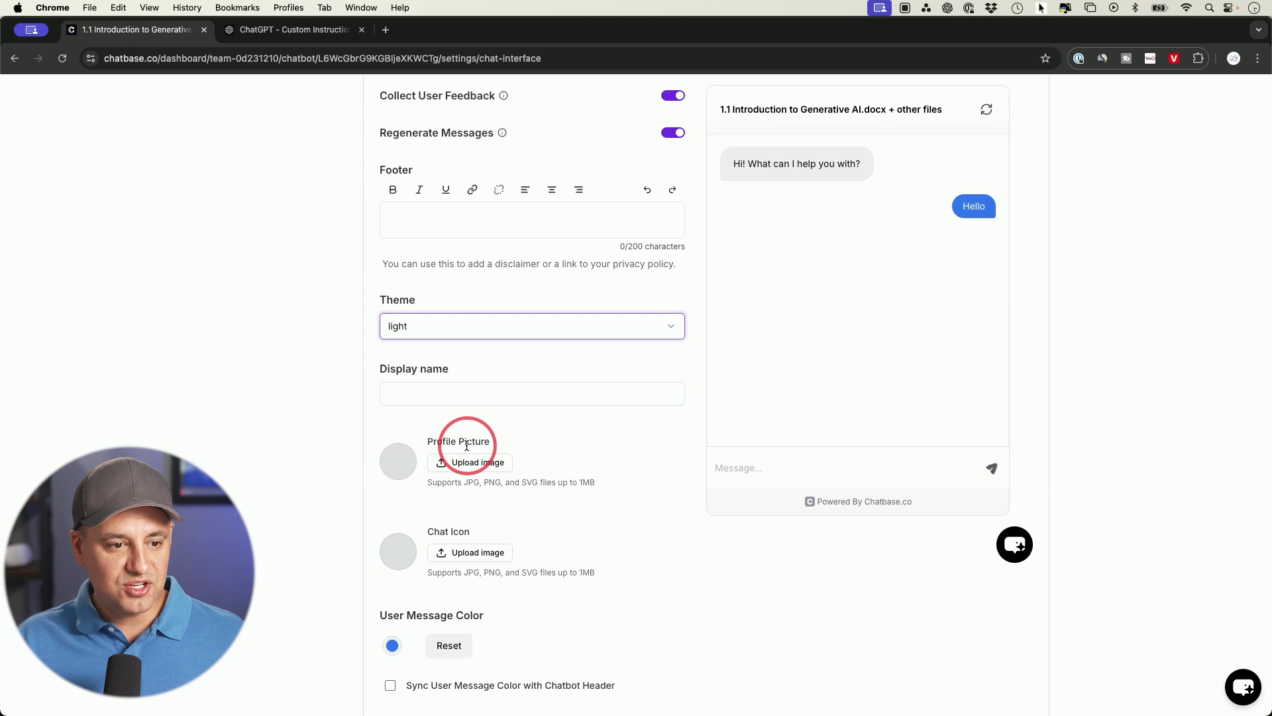
pyautogui.scroll(2, 466, 446)
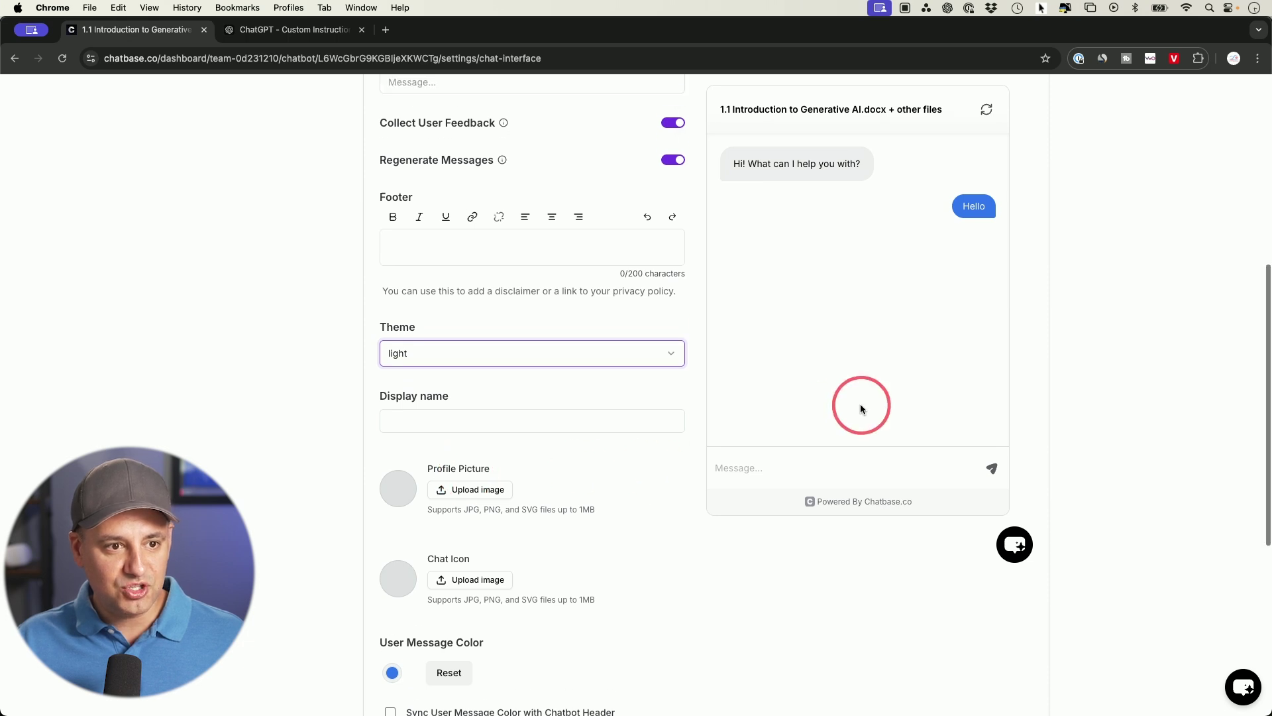
# Upload the arrow logo as the chatbot's profile picture and review the remaining color, bubble alignment and pop-up options
pyautogui.click(481, 502)
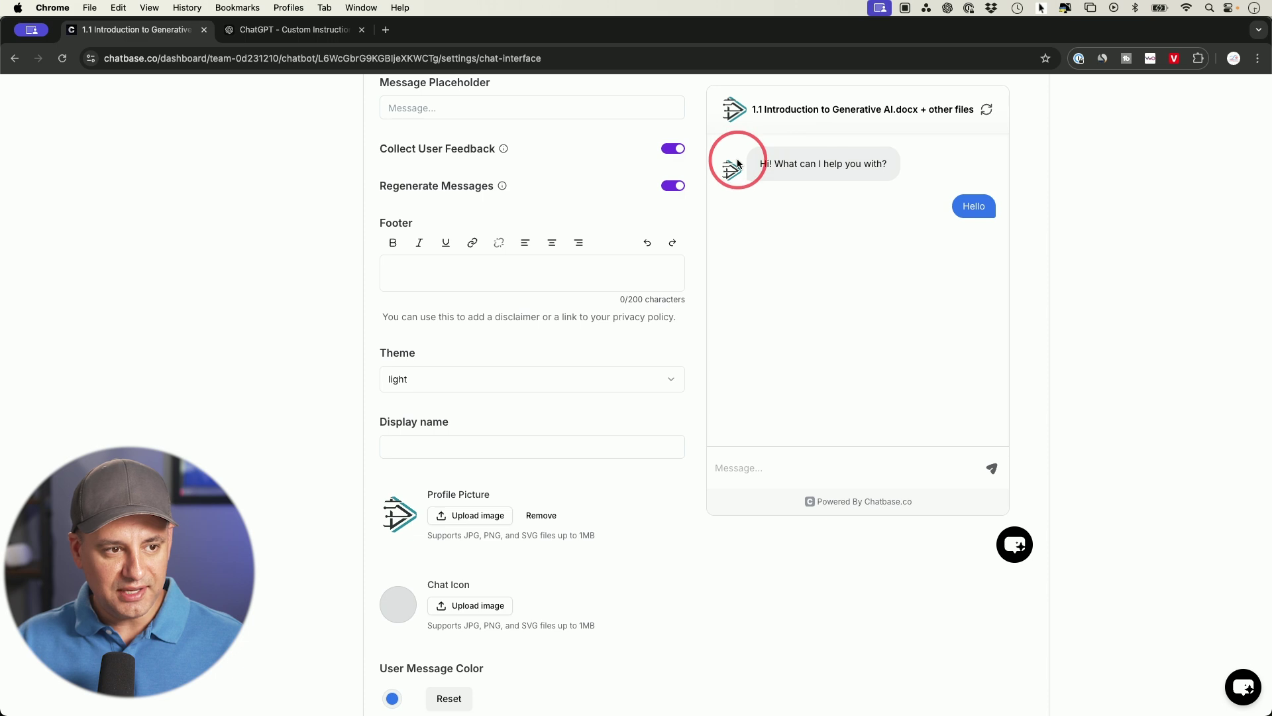
pyautogui.scroll(-2, 617, 341)
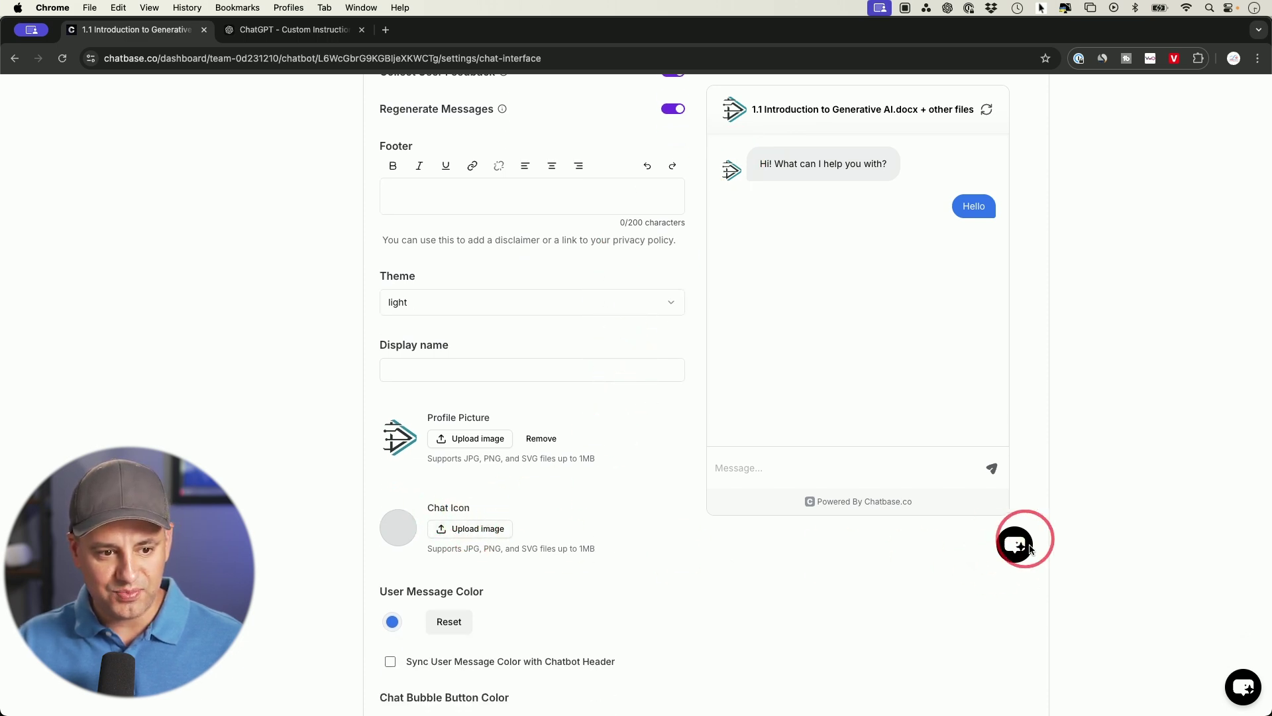
pyautogui.scroll(-5, 569, 562)
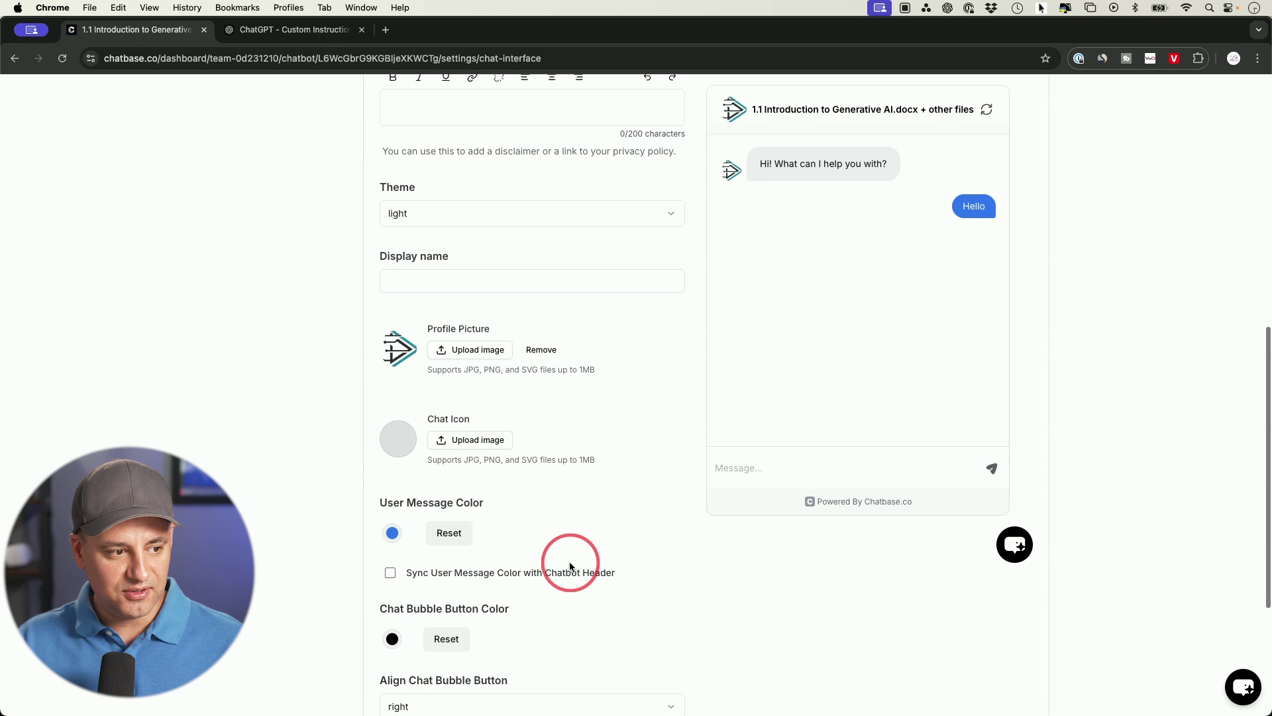
pyautogui.scroll(3, 630, 487)
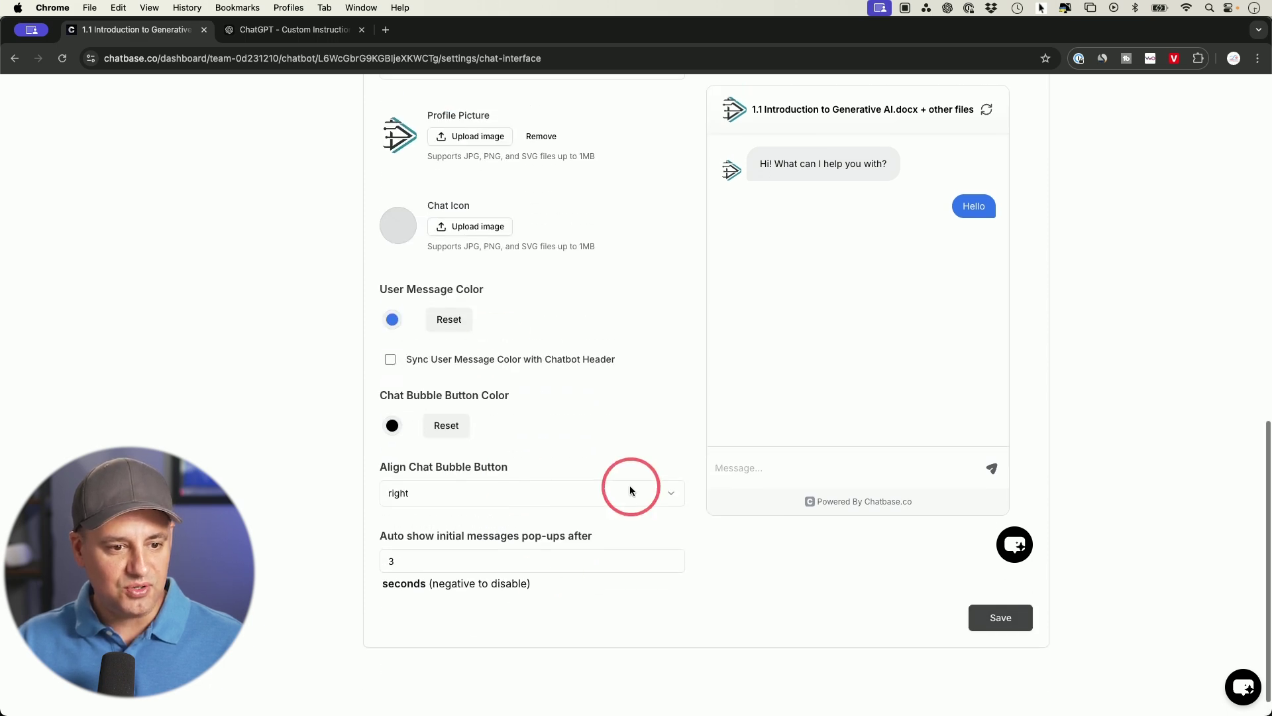
pyautogui.scroll(-3, 629, 487)
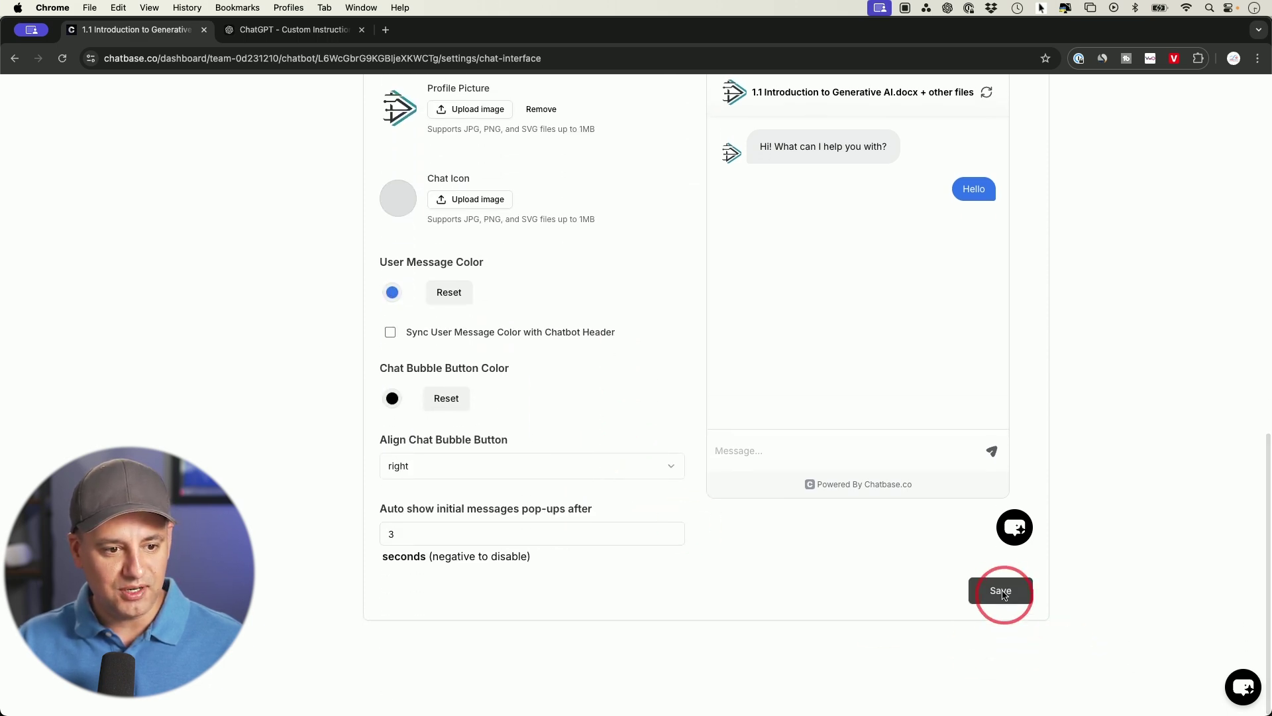
# Check the chatbot's file sources, make the chatbot public for embedding, and copy its iframe code
pyautogui.click(675, 120)
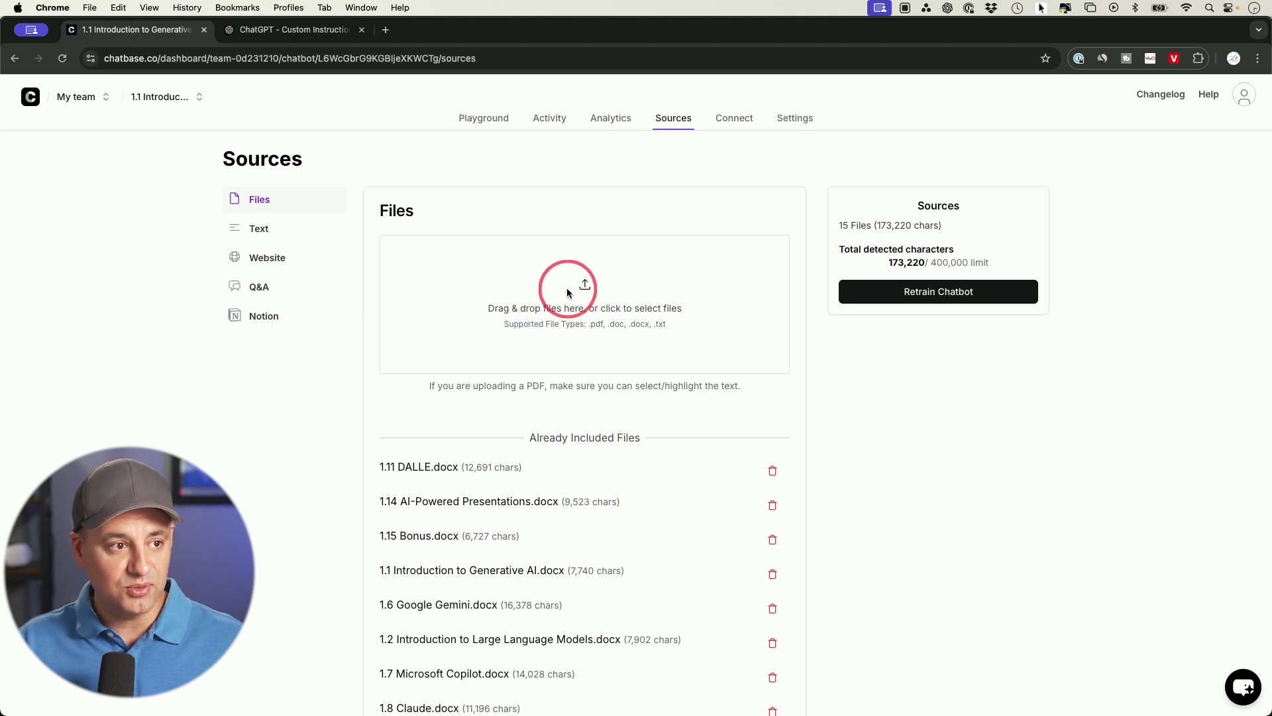
pyautogui.click(728, 126)
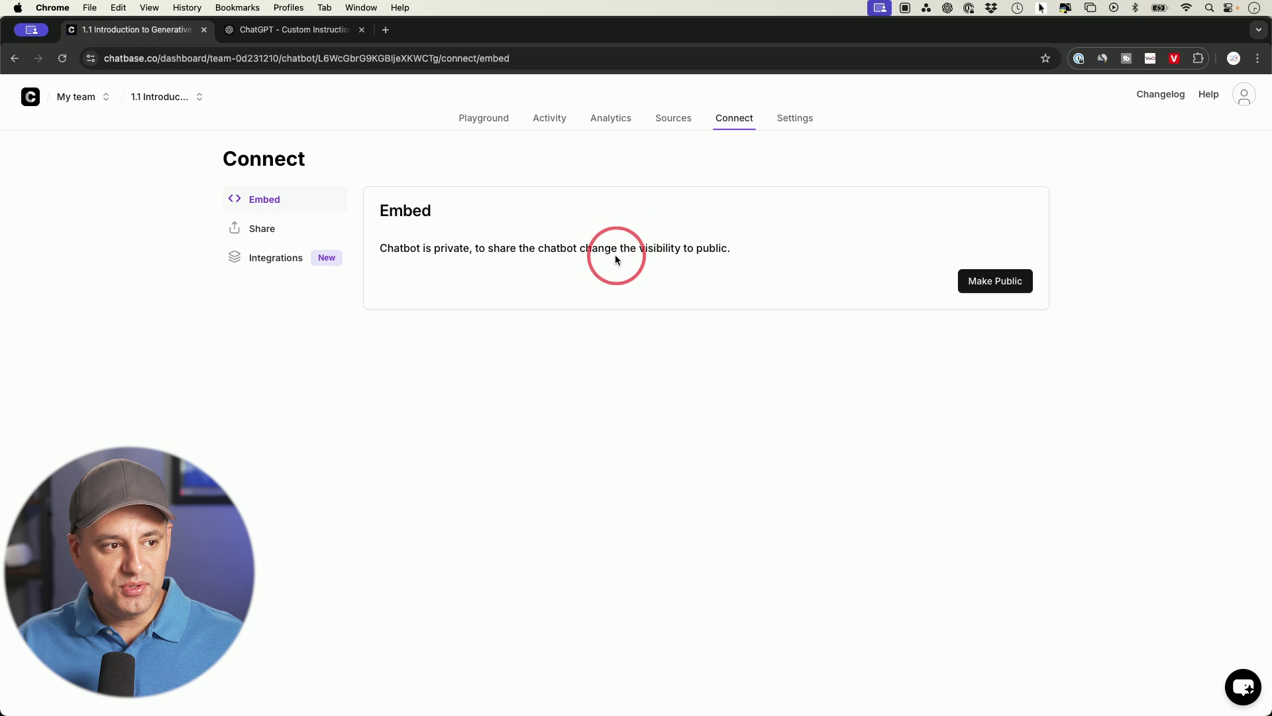
pyautogui.scroll(-1, 989, 287)
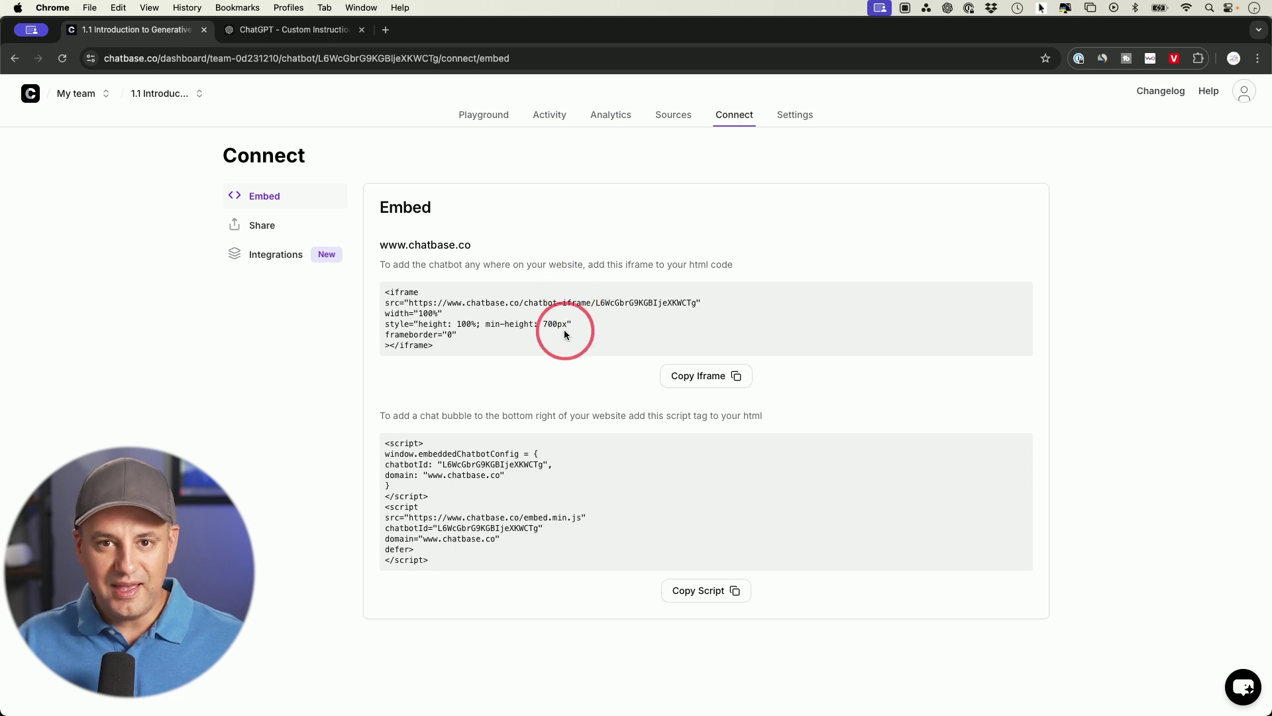
pyautogui.click(706, 378)
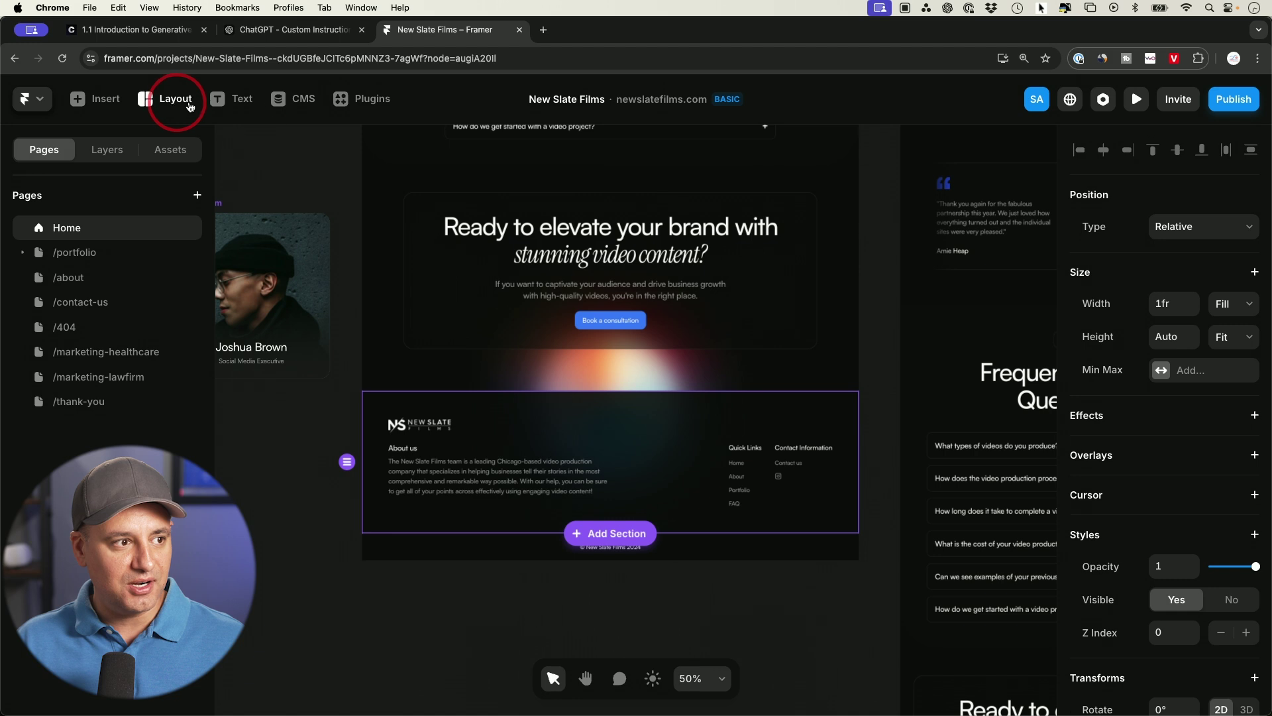
# Switch to the Framer project and insert an Embed element above the footer on the Home page
pyautogui.click(94, 101)
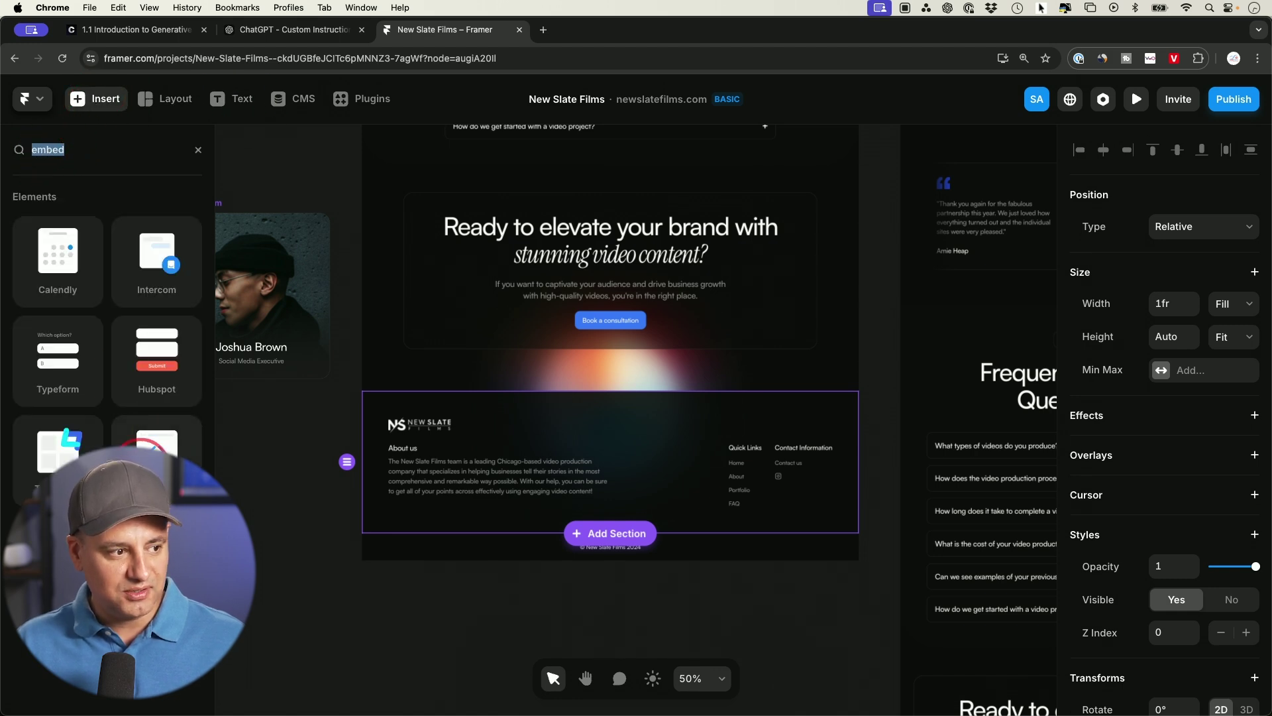
pyautogui.moveTo(58, 451); pyautogui.dragTo(822, 523)
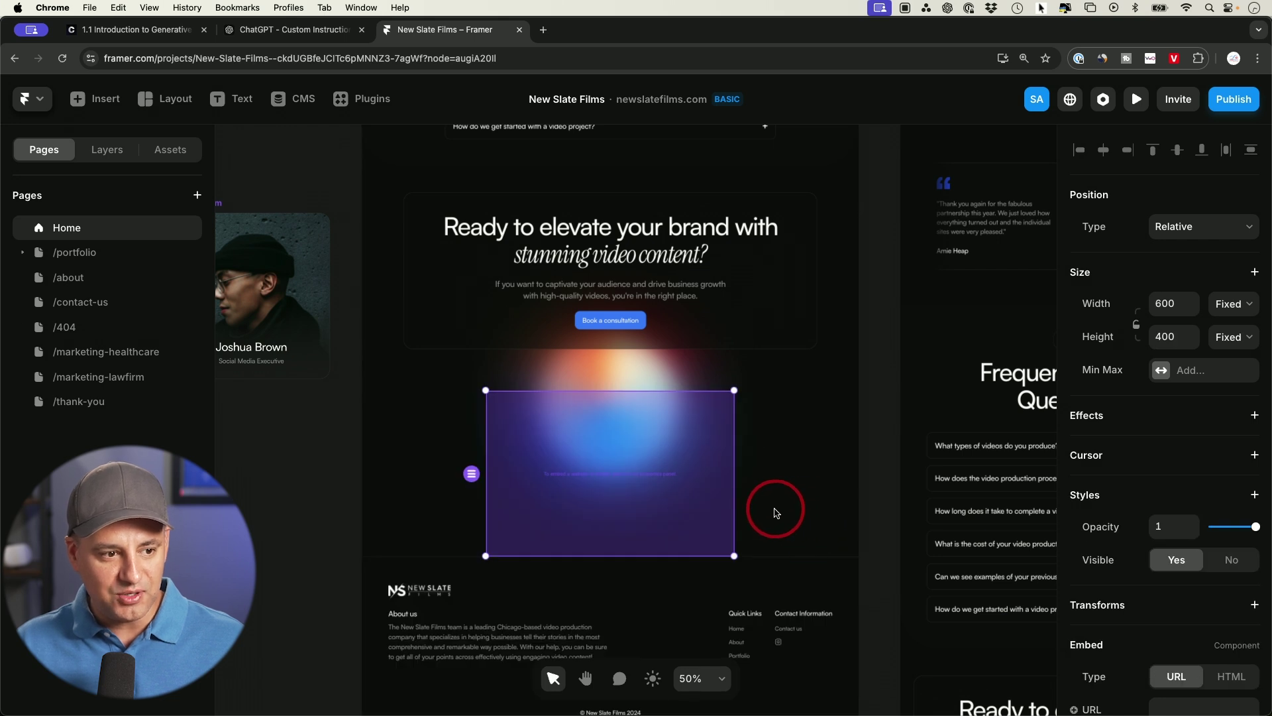
pyautogui.scroll(-2, 704, 497)
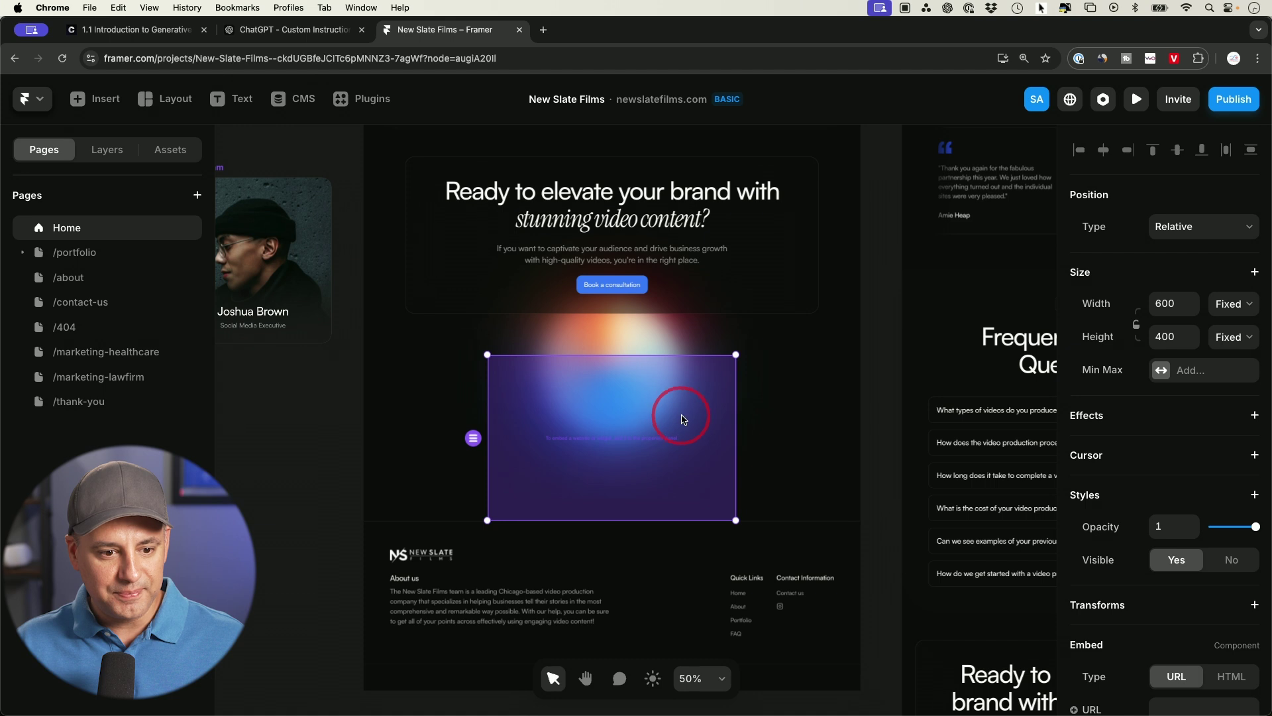
# Set the embed's type to HTML with the copied iframe code and enlarge the element to fit the full chat window
pyautogui.scroll(-3, 1249, 519)
pyautogui.click(1230, 523)
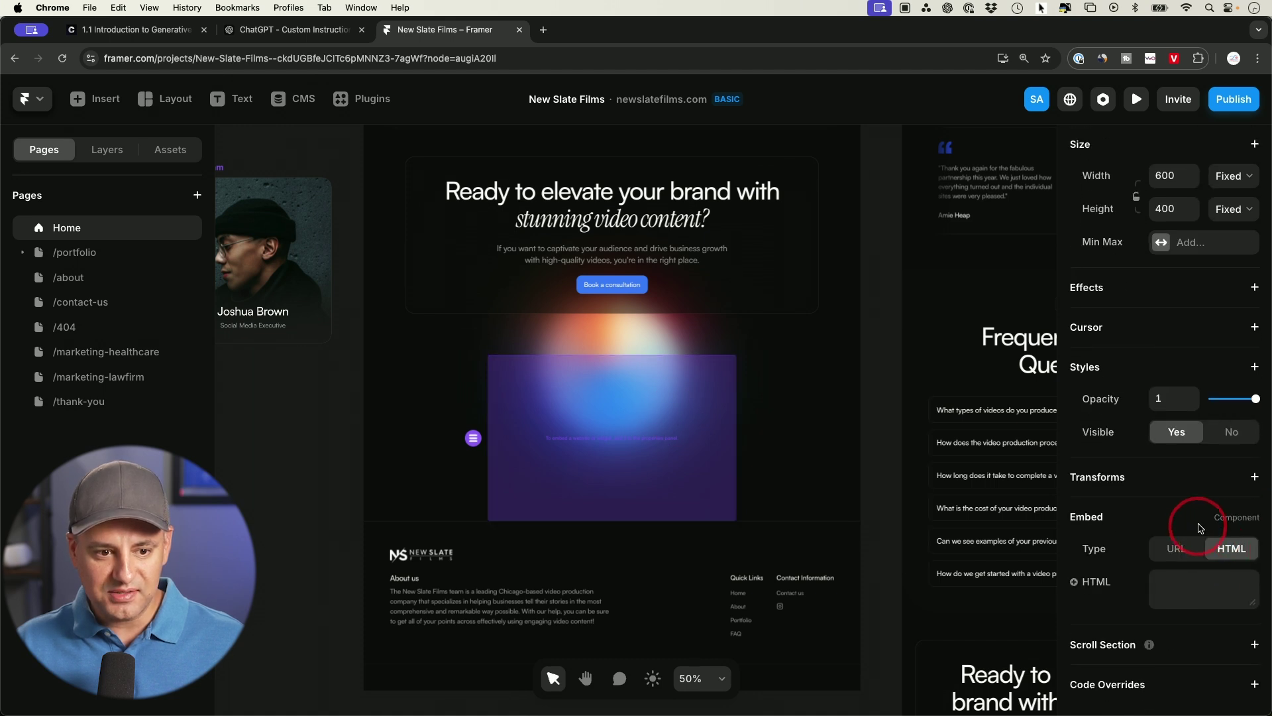
pyautogui.click(1187, 594)
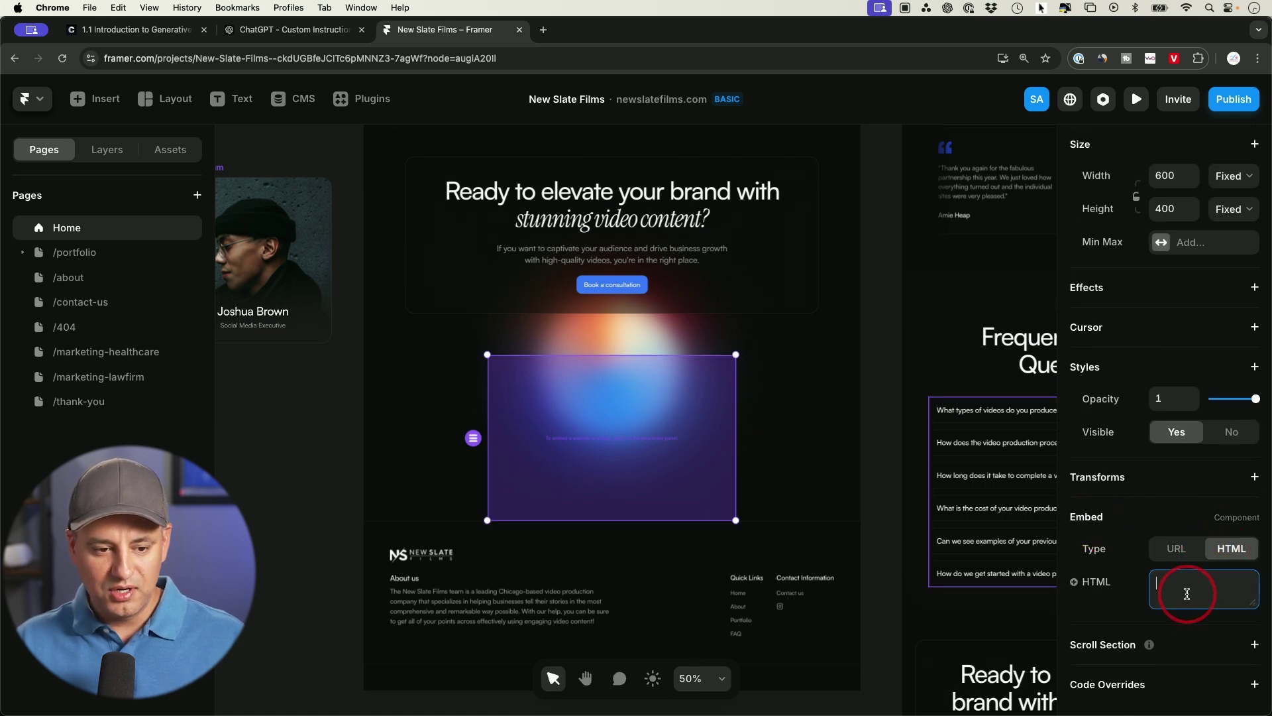
pyautogui.press('cmd+v')
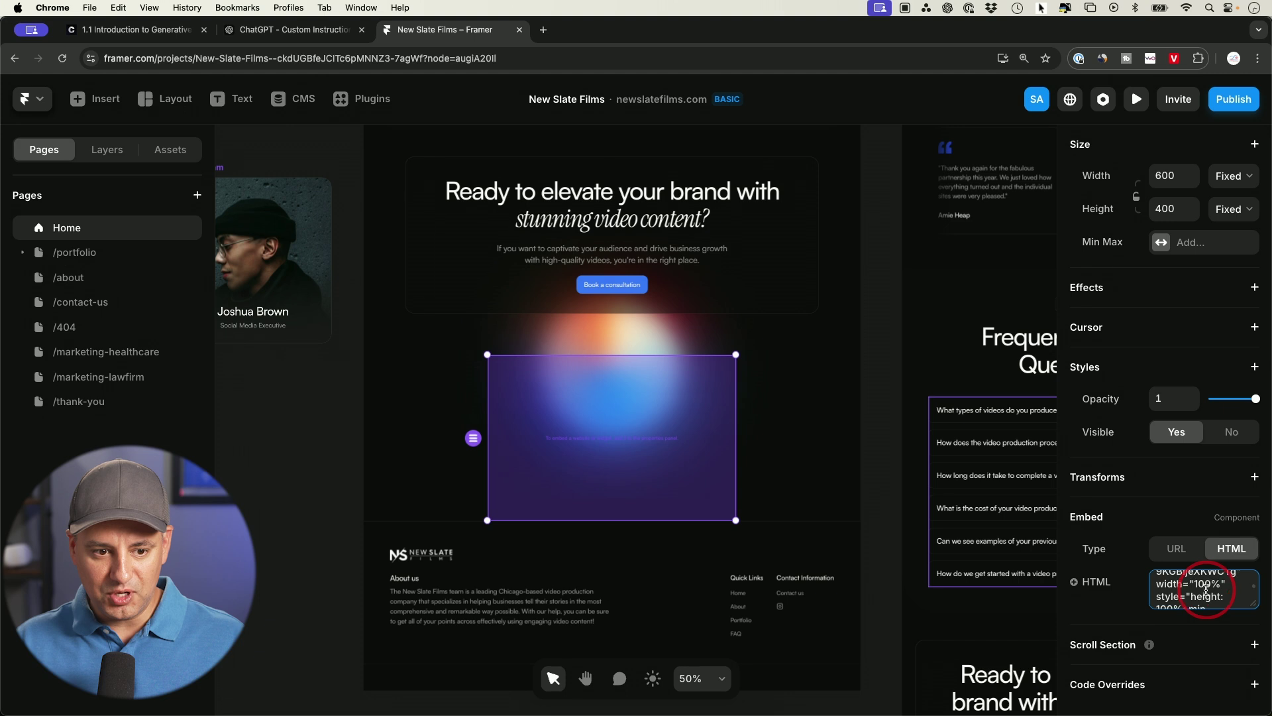
pyautogui.scroll(-5, 1206, 590)
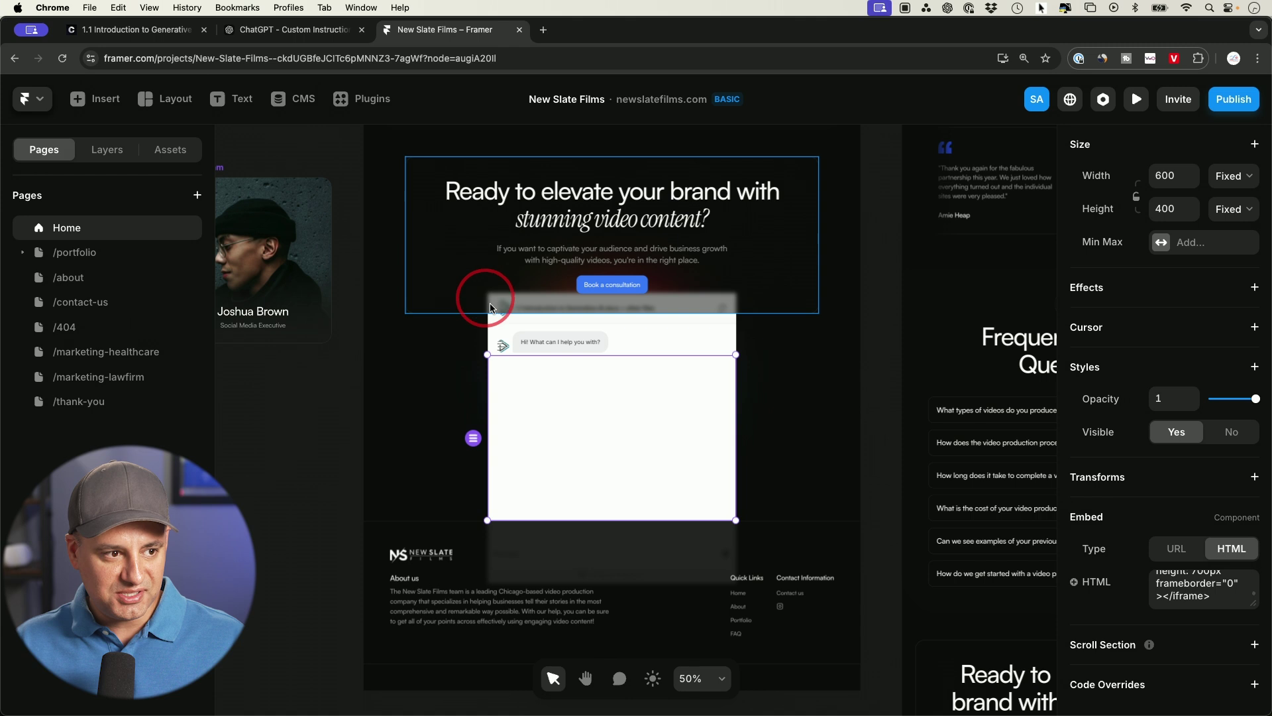
pyautogui.moveTo(488, 344); pyautogui.dragTo(539, 305)
# Preview the website and ask the embedded chatbot "what is midjourney"
pyautogui.press('super+backslash')
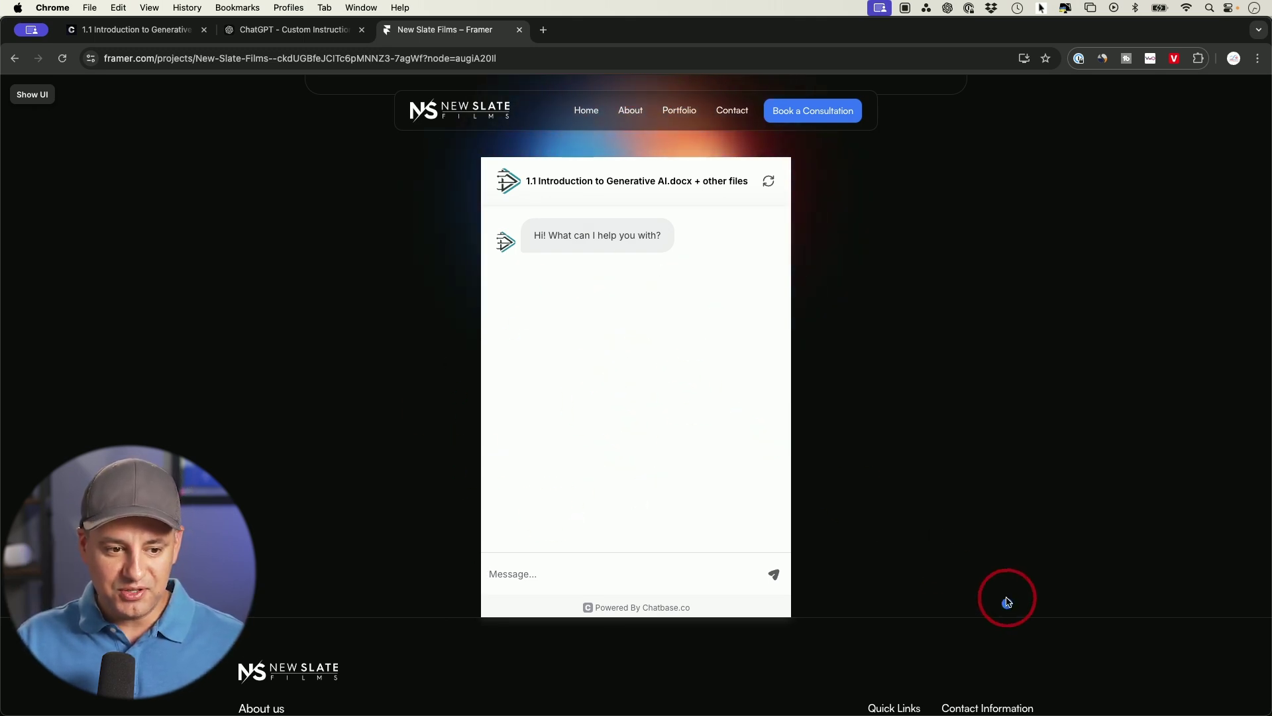
pyautogui.click(530, 573)
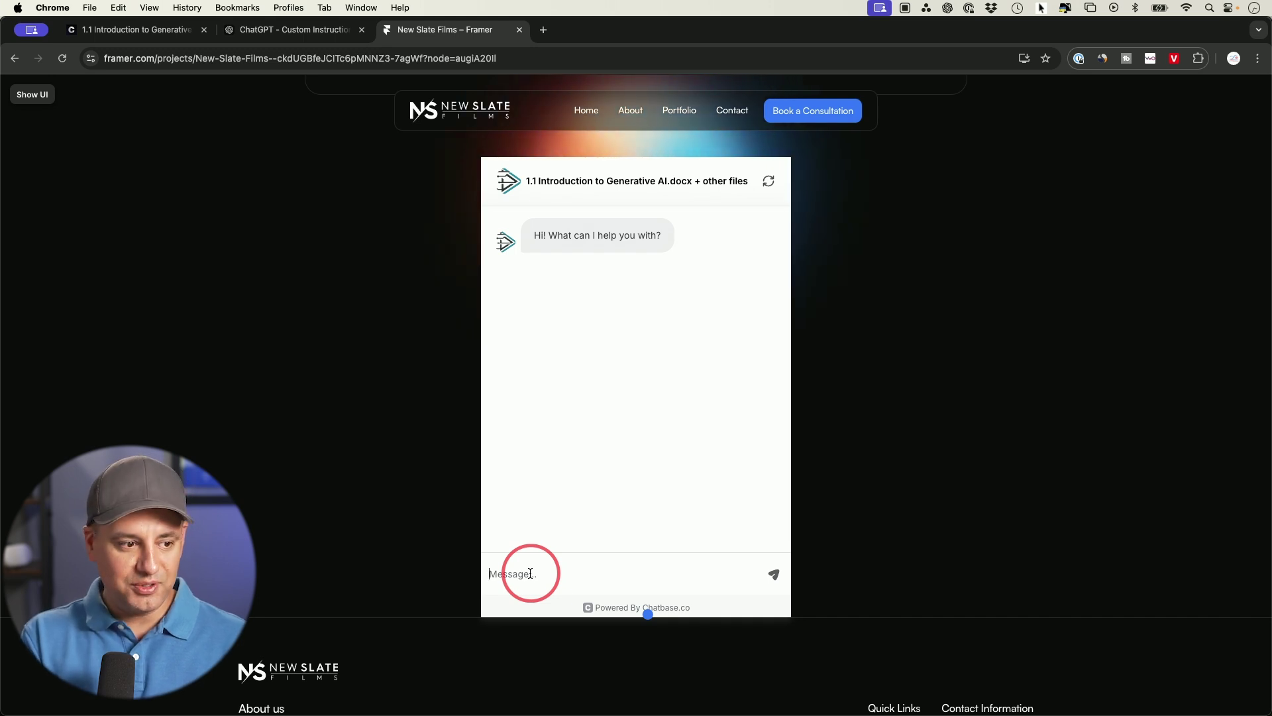
pyautogui.write('what is midjourney')
pyautogui.press('Return')
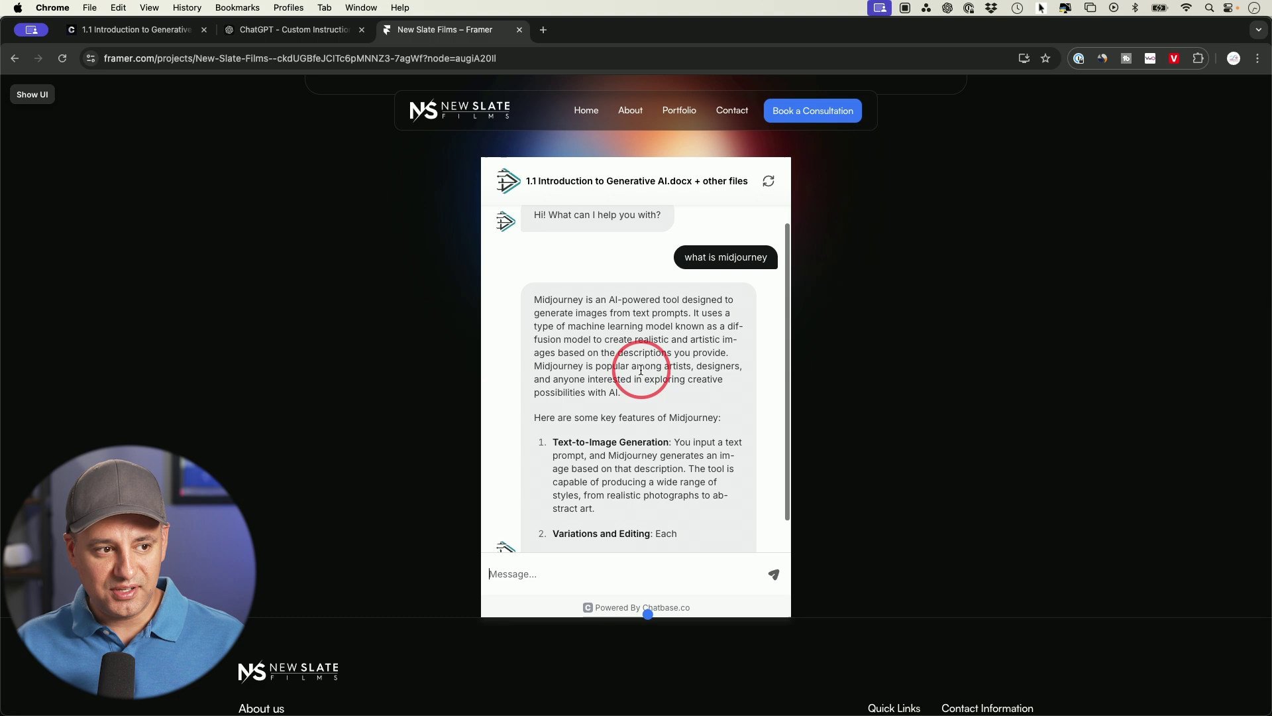
# Read through the embedded chatbot's full answer about Midjourney, from the introduction to the closing suggestion
pyautogui.scroll(10, 656, 365)
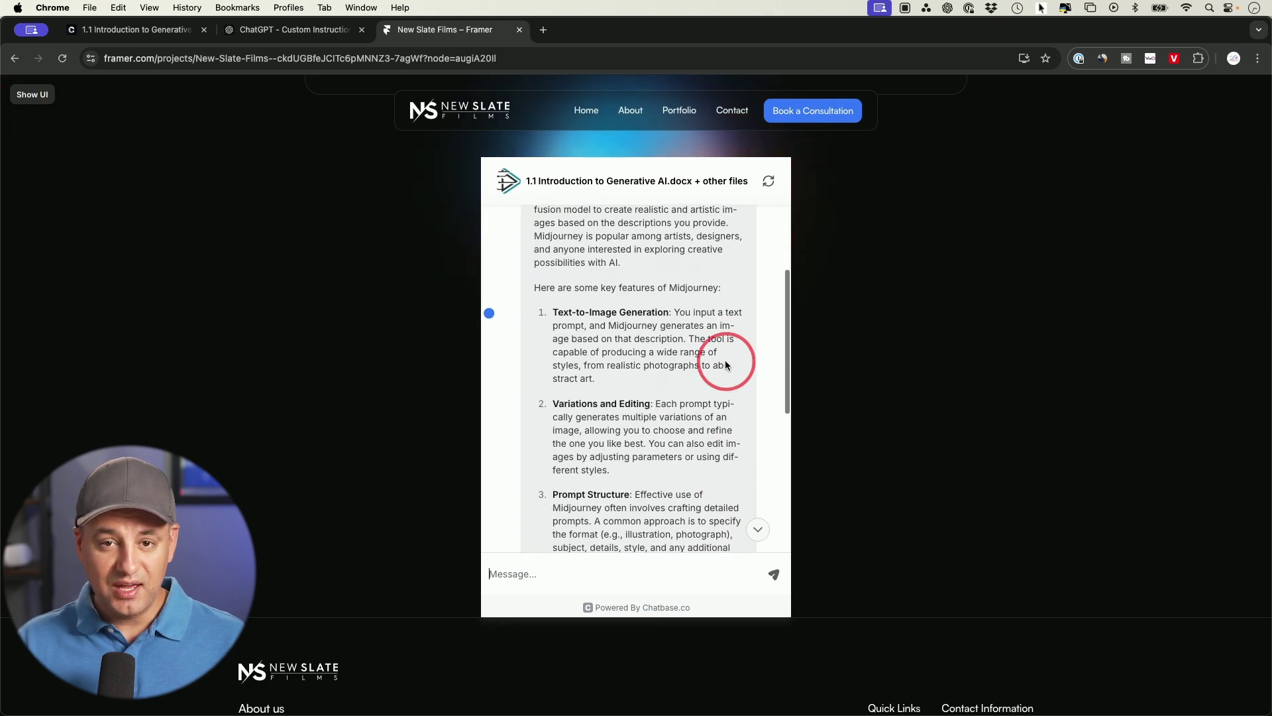
pyautogui.scroll(3, 649, 364)
pyautogui.scroll(-10, 629, 362)
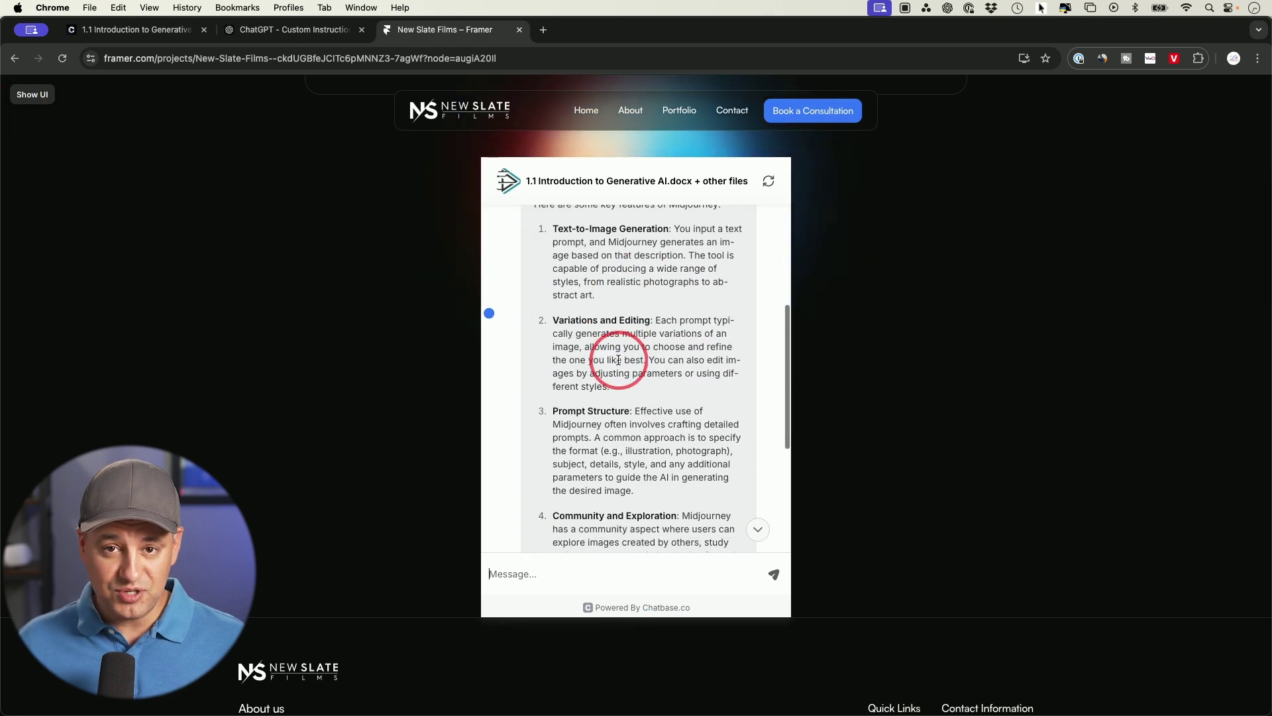
pyautogui.scroll(-5, 618, 360)
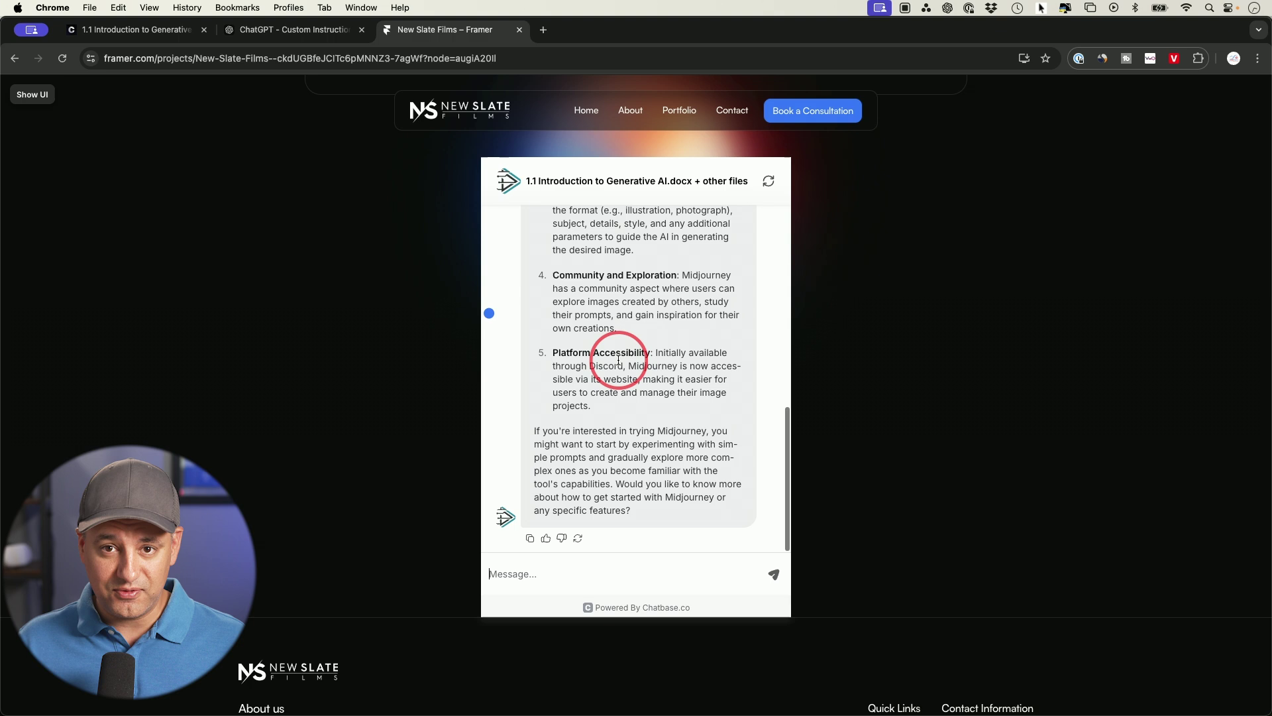
pyautogui.scroll(5, 653, 329)
pyautogui.scroll(7, 653, 329)
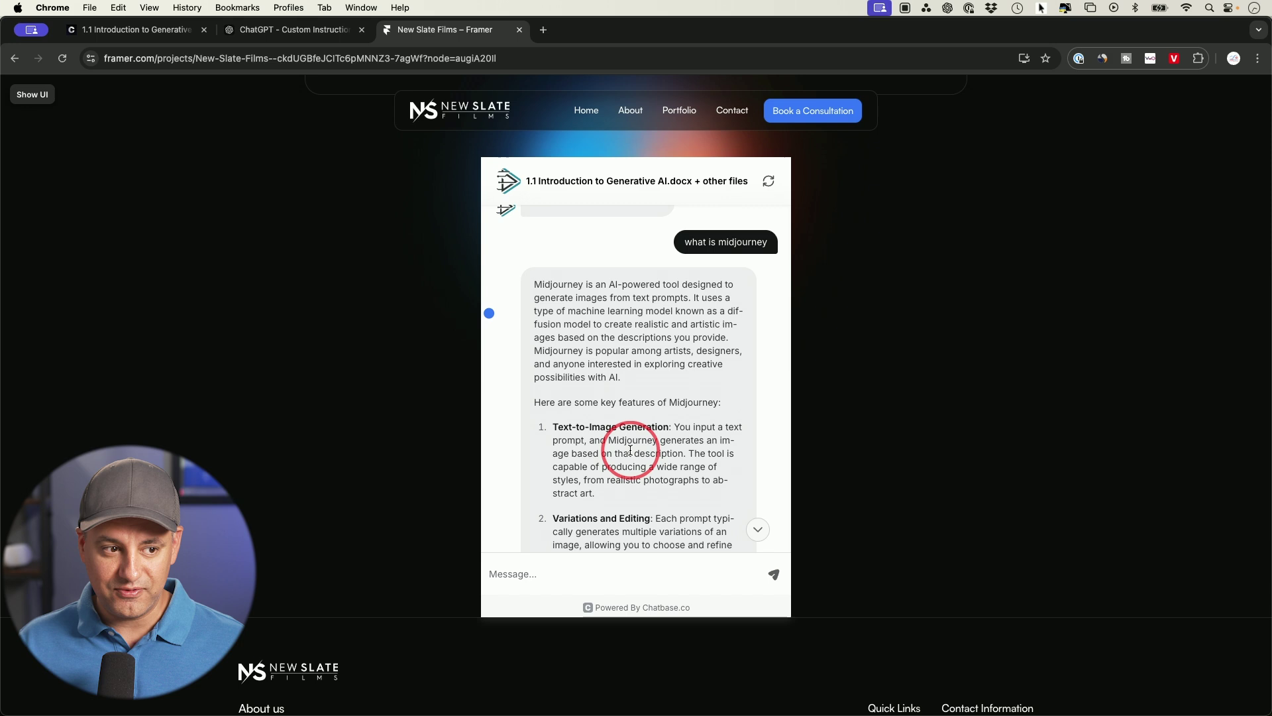
pyautogui.scroll(-2, 631, 450)
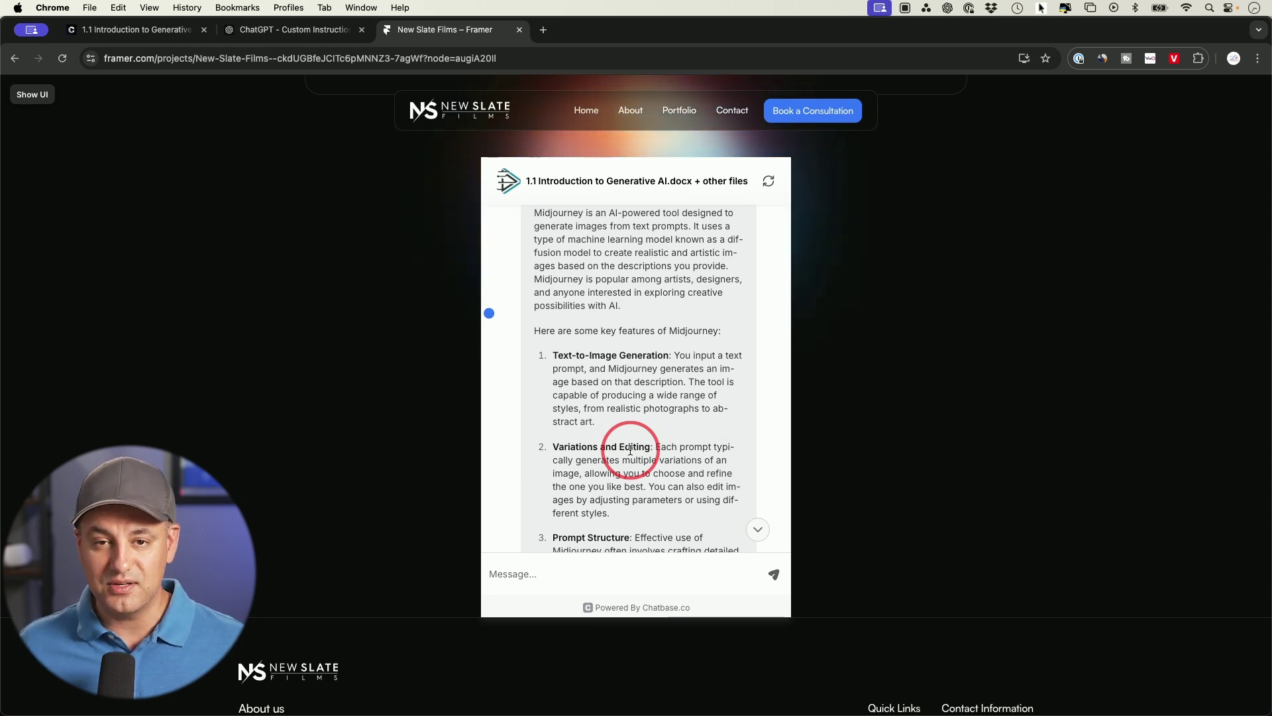
pyautogui.scroll(-6, 631, 449)
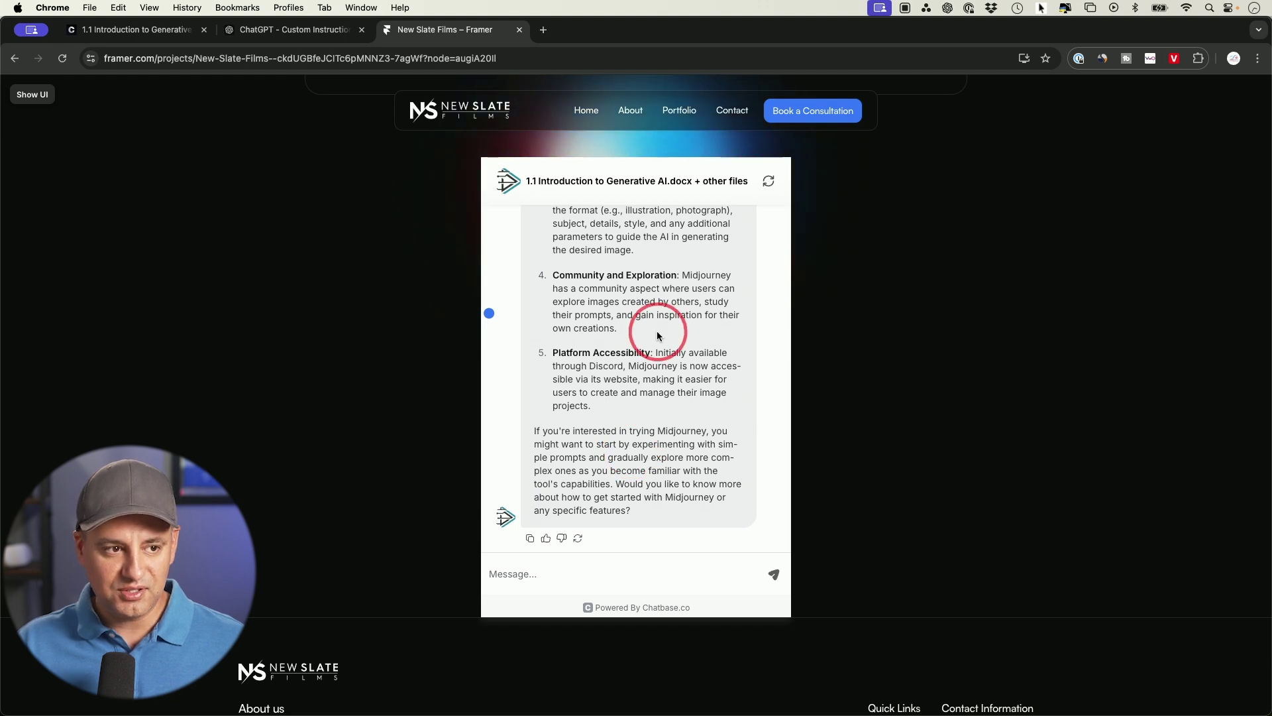
# Look at the chat bubble script in Chatbase, and toggle the floating chat window in the Framer website preview
pyautogui.click(153, 29)
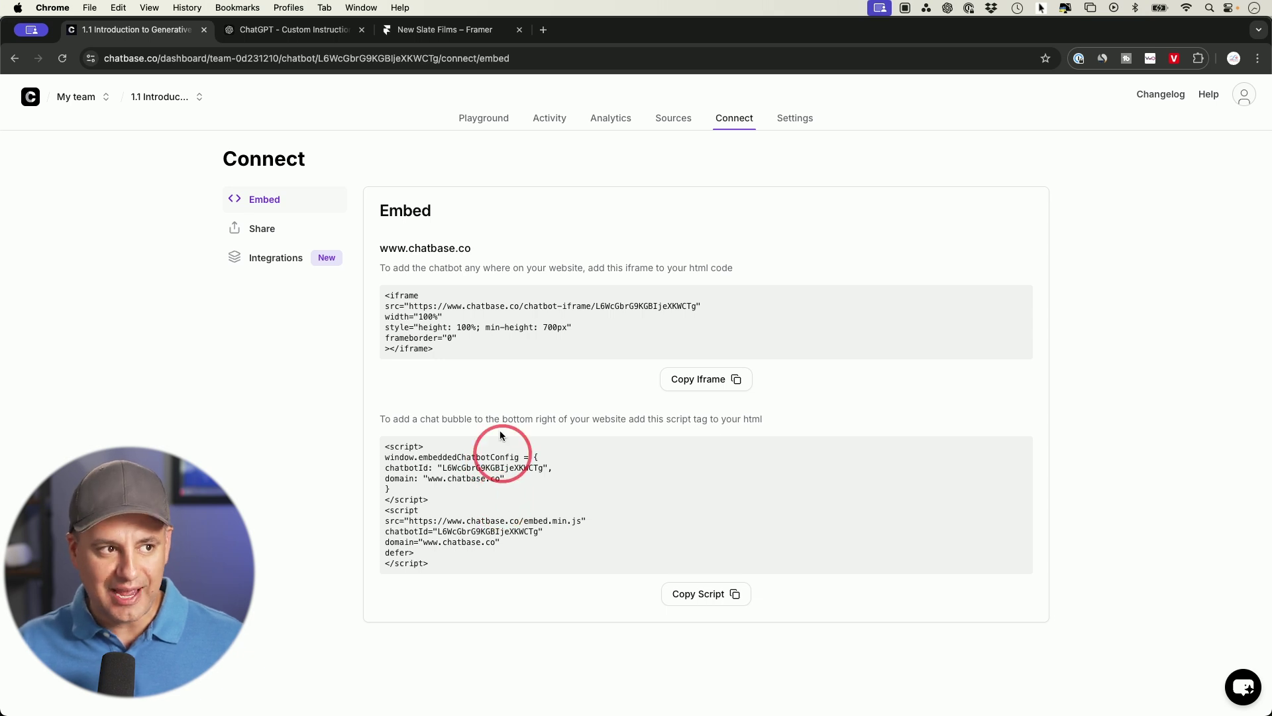
pyautogui.click(444, 31)
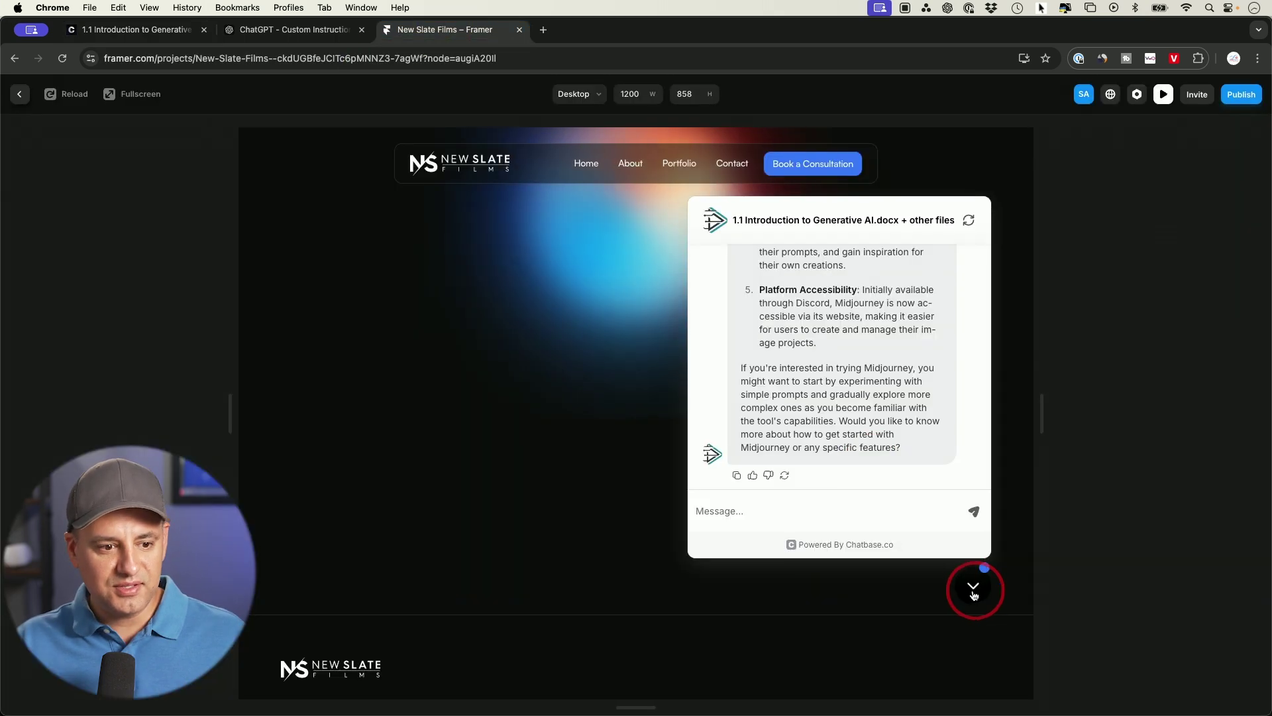
pyautogui.click(973, 588)
pyautogui.click(973, 588)
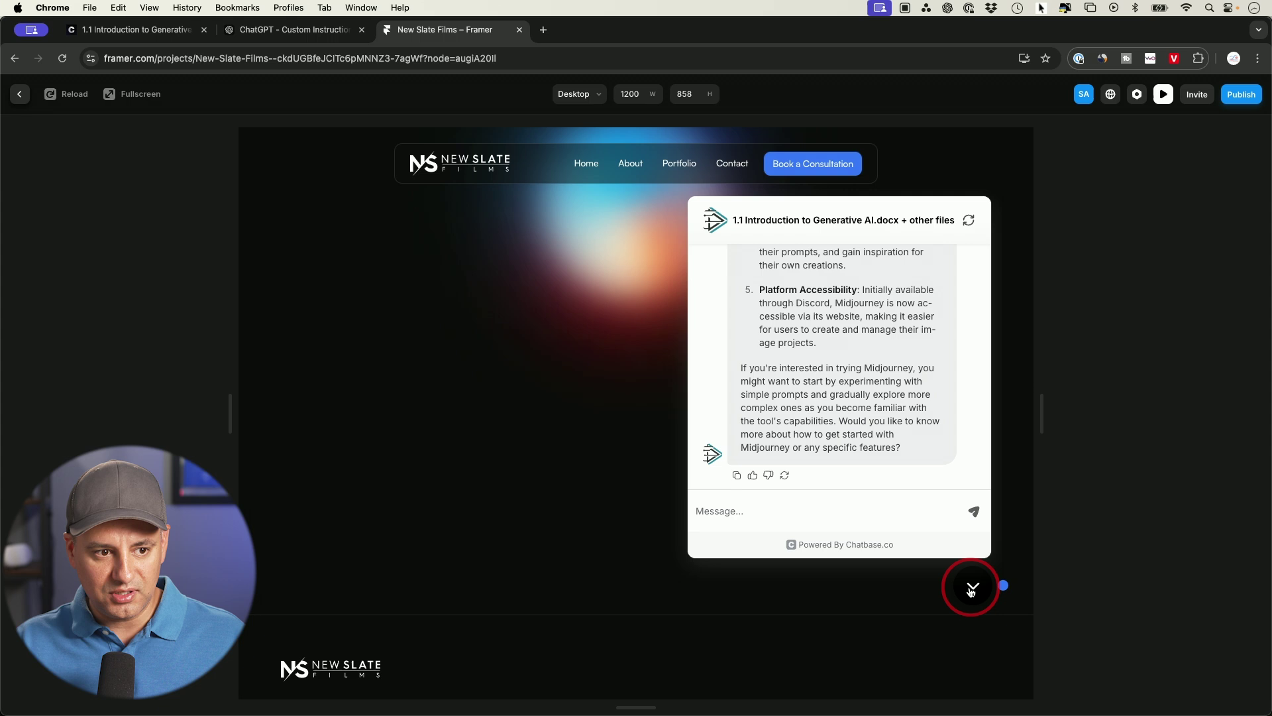
# Switch back to Chatbase and view its own floating support chat as a chat bubble example, closing it again
pyautogui.click(126, 30)
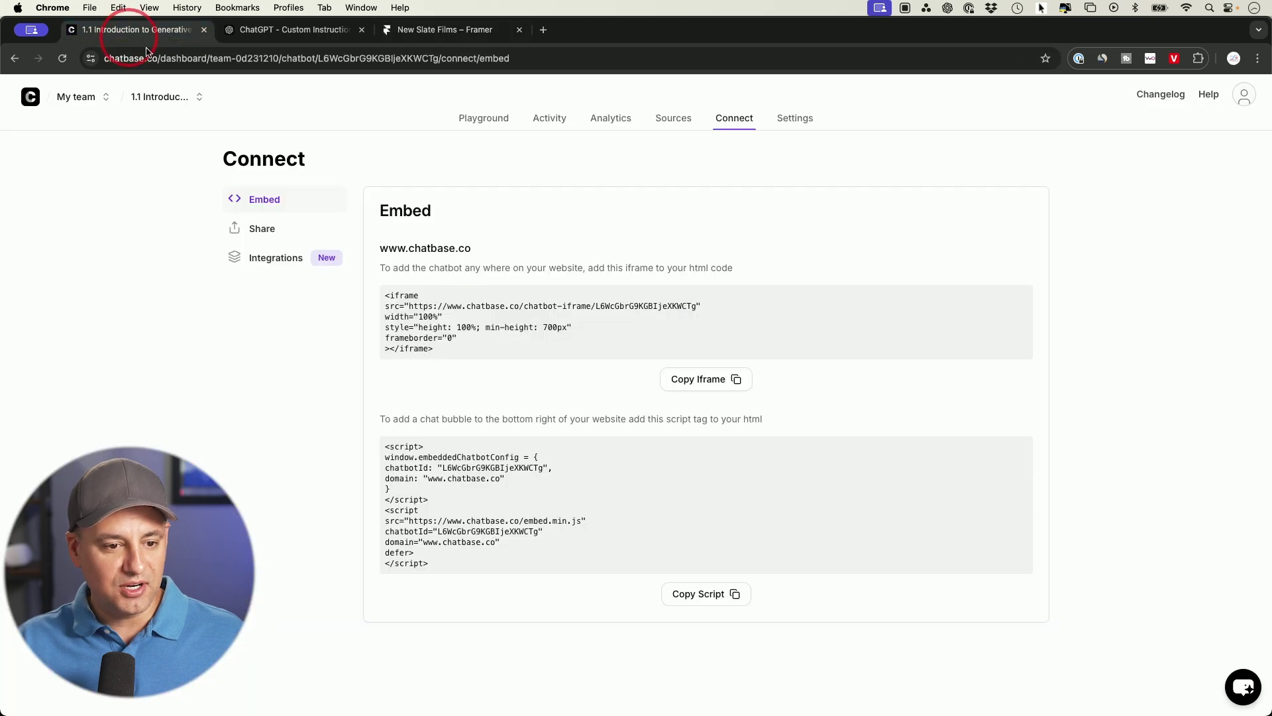
pyautogui.click(1244, 691)
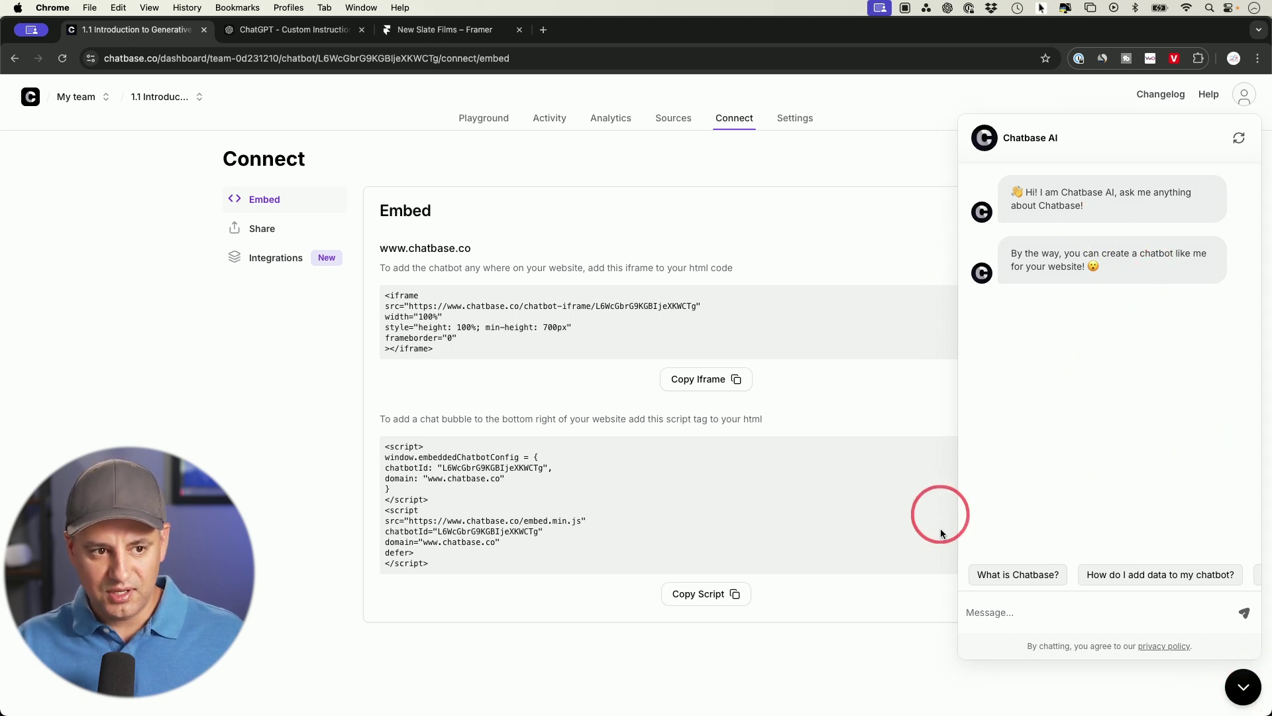
pyautogui.click(1242, 688)
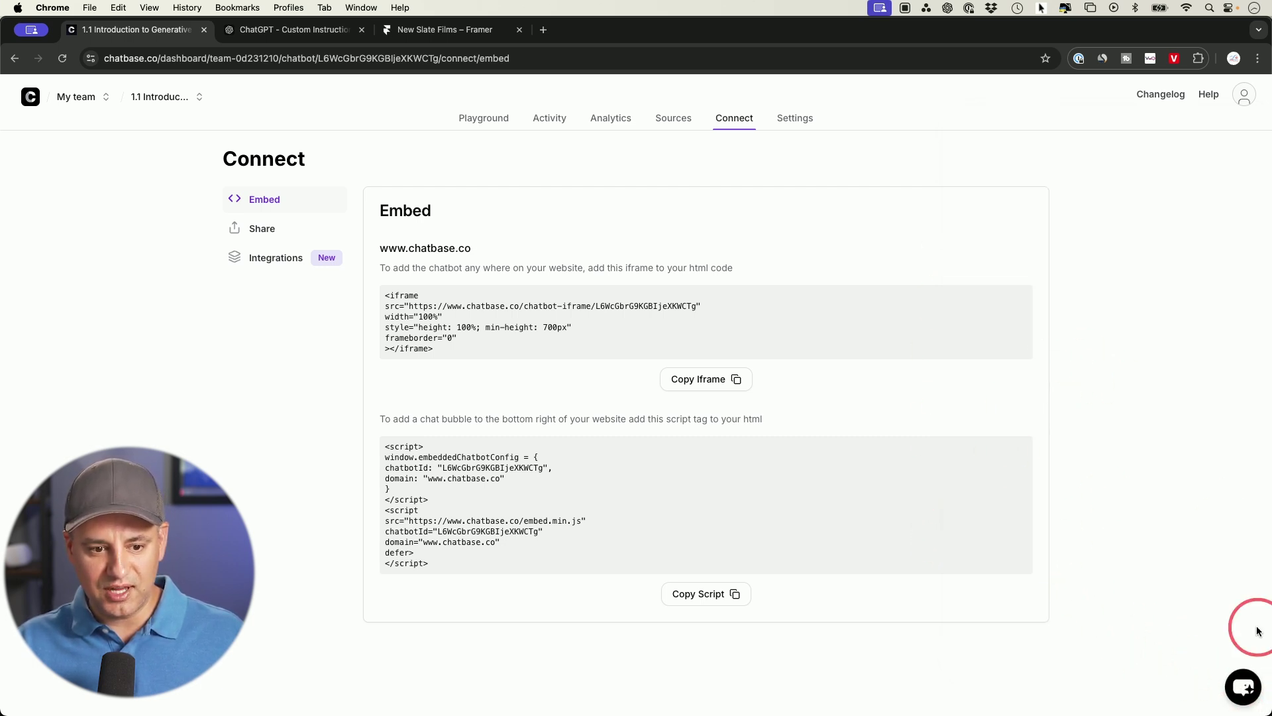
pyautogui.click(1244, 686)
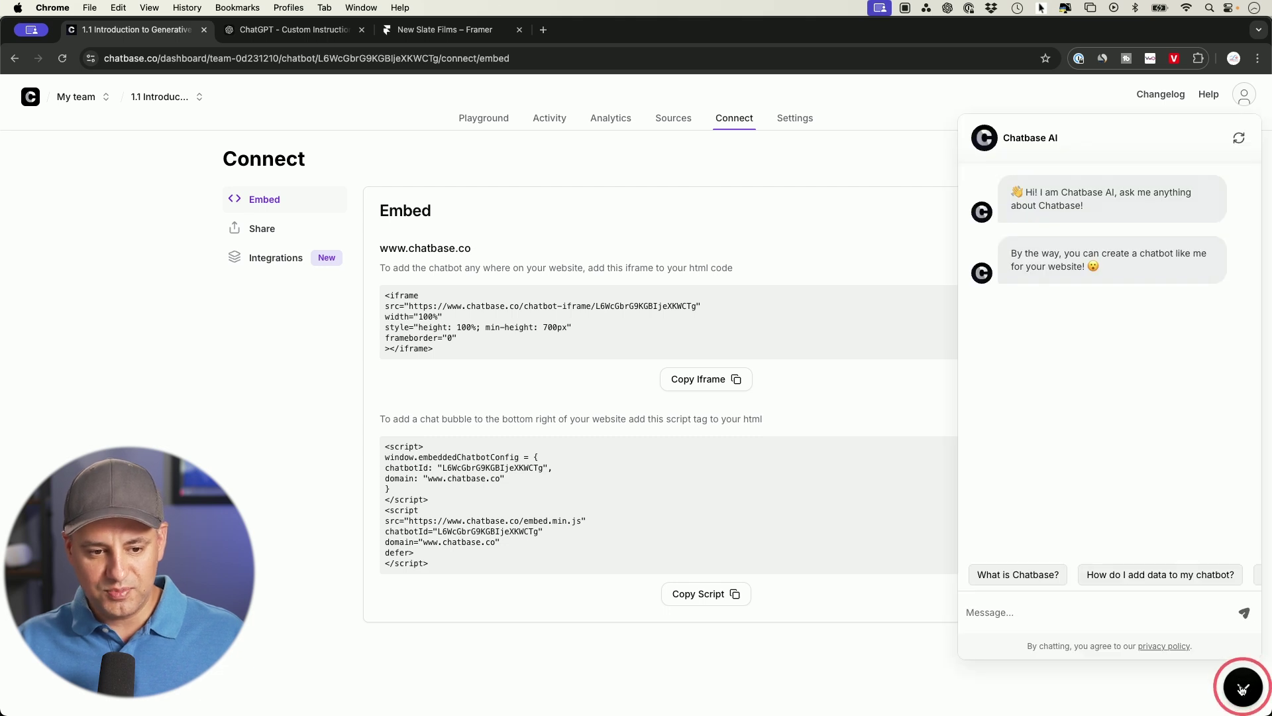
pyautogui.click(1244, 687)
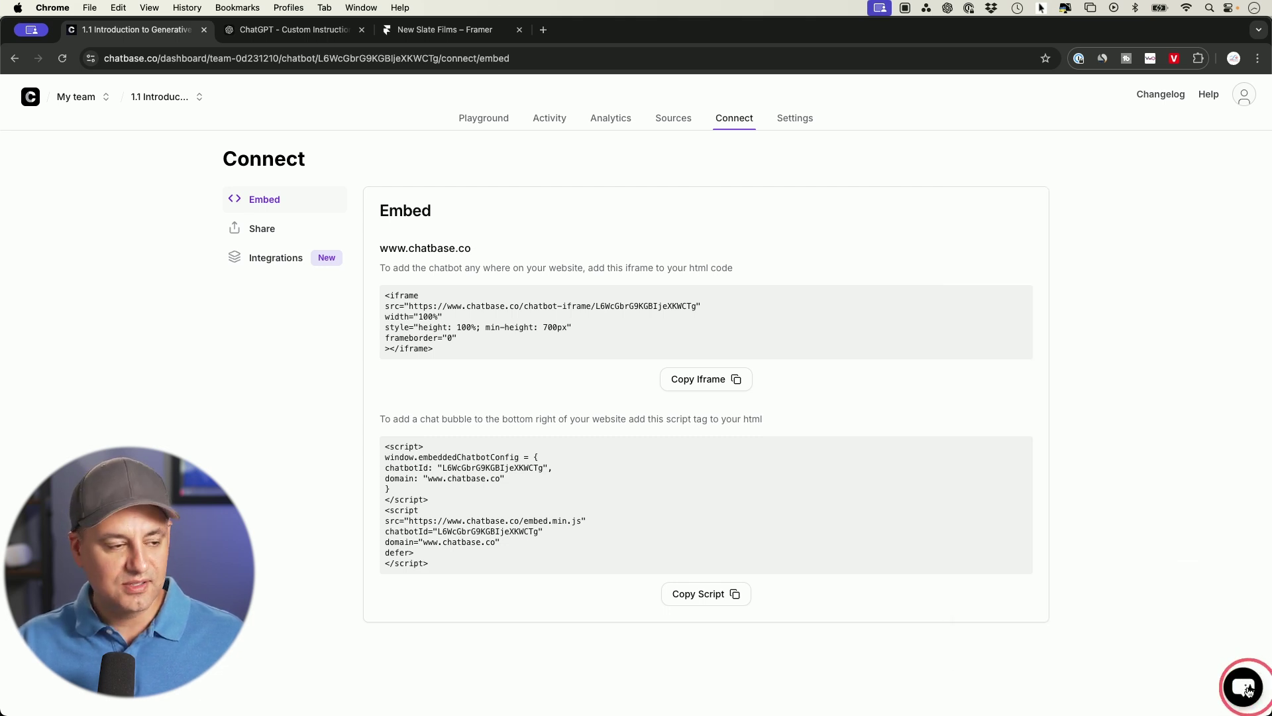
# View the available integrations for connecting the chatbot to other platforms
pyautogui.click(276, 258)
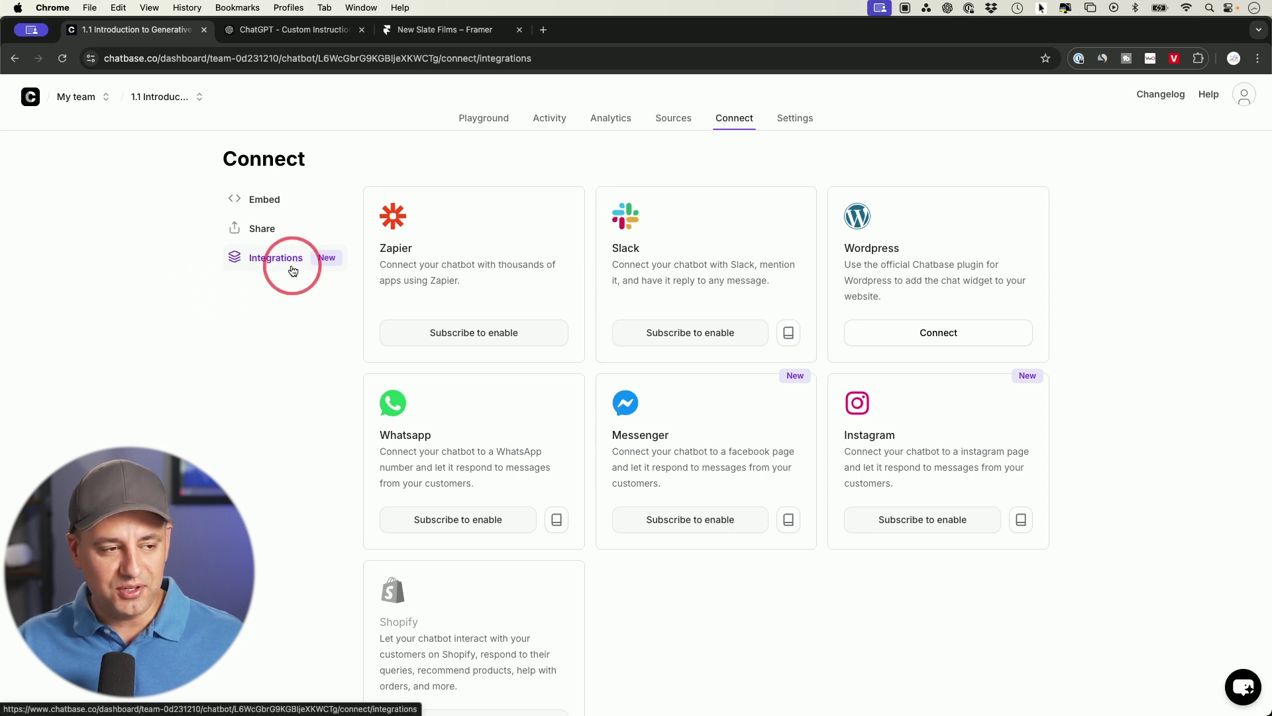